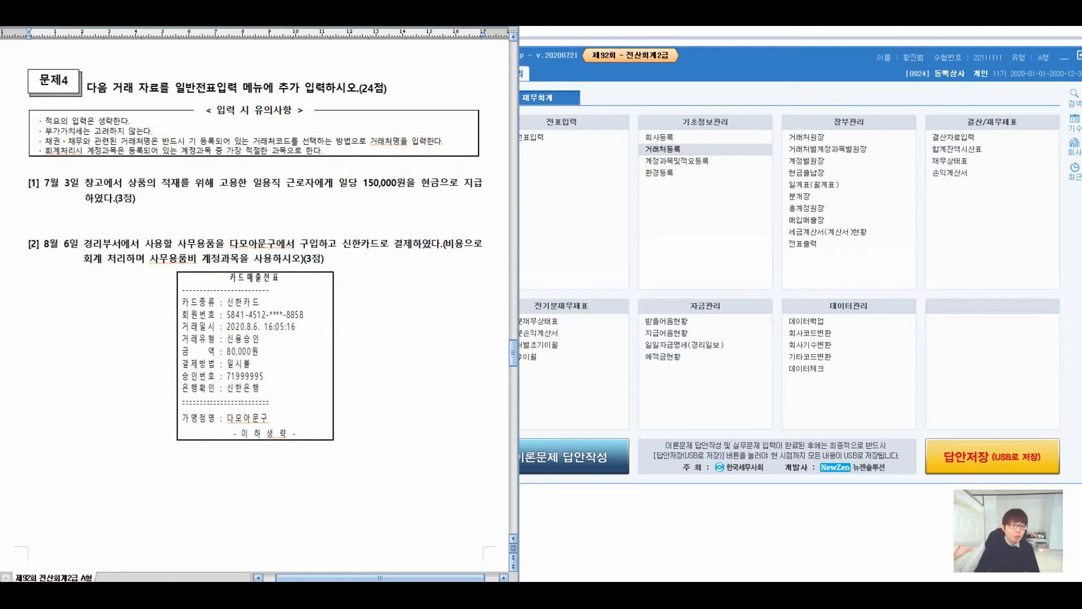
# - Mark the 문제4 heading with pen scribbles, hand-write circled notes beside the instructions, and clear all the pen marks
pyautogui.moveTo(78, 67)
pyautogui.mouseDown()
pyautogui.moveTo(73, 107)
pyautogui.moveTo(110, 67)
pyautogui.moveTo(103, 93)
pyautogui.moveTo(122, 100)
pyautogui.mouseUp()
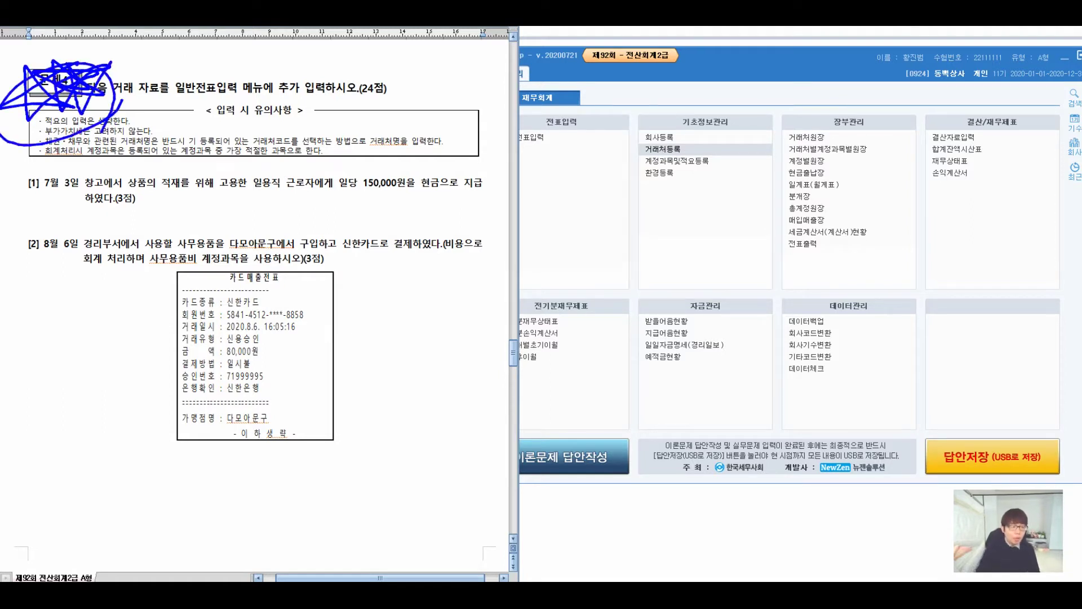
pyautogui.moveTo(337, 91)
pyautogui.mouseDown()
pyautogui.moveTo(332, 141)
pyautogui.moveTo(361, 107)
pyautogui.moveTo(355, 138)
pyautogui.moveTo(388, 112)
pyautogui.moveTo(394, 141)
pyautogui.moveTo(445, 119)
pyautogui.moveTo(448, 133)
pyautogui.moveTo(469, 135)
pyautogui.moveTo(485, 113)
pyautogui.moveTo(505, 110)
pyautogui.moveTo(510, 130)
pyautogui.mouseUp()
pyautogui.moveTo(316, 152)
pyautogui.mouseDown()
pyautogui.moveTo(525, 128)
pyautogui.moveTo(538, 151)
pyautogui.mouseUp()
pyautogui.moveTo(440, 175)
pyautogui.mouseDown()
pyautogui.moveTo(479, 208)
pyautogui.moveTo(502, 192)
pyautogui.moveTo(527, 228)
pyautogui.mouseUp()
pyautogui.moveTo(530, 174)
pyautogui.mouseDown()
pyautogui.moveTo(561, 203)
pyautogui.moveTo(572, 242)
pyautogui.moveTo(628, 149)
pyautogui.moveTo(620, 214)
pyautogui.mouseUp()
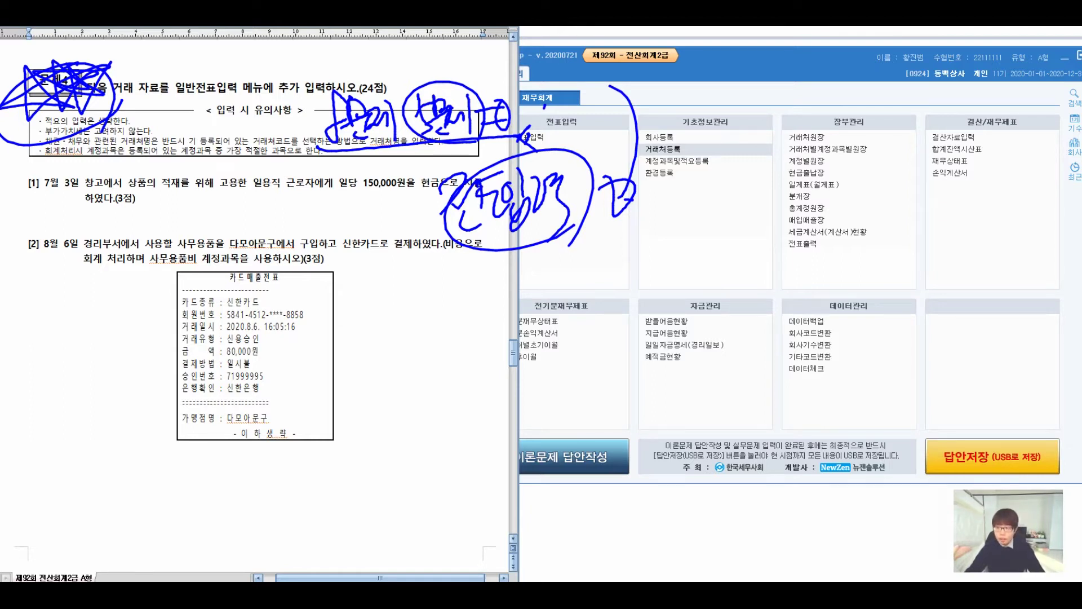
pyautogui.press('Escape')
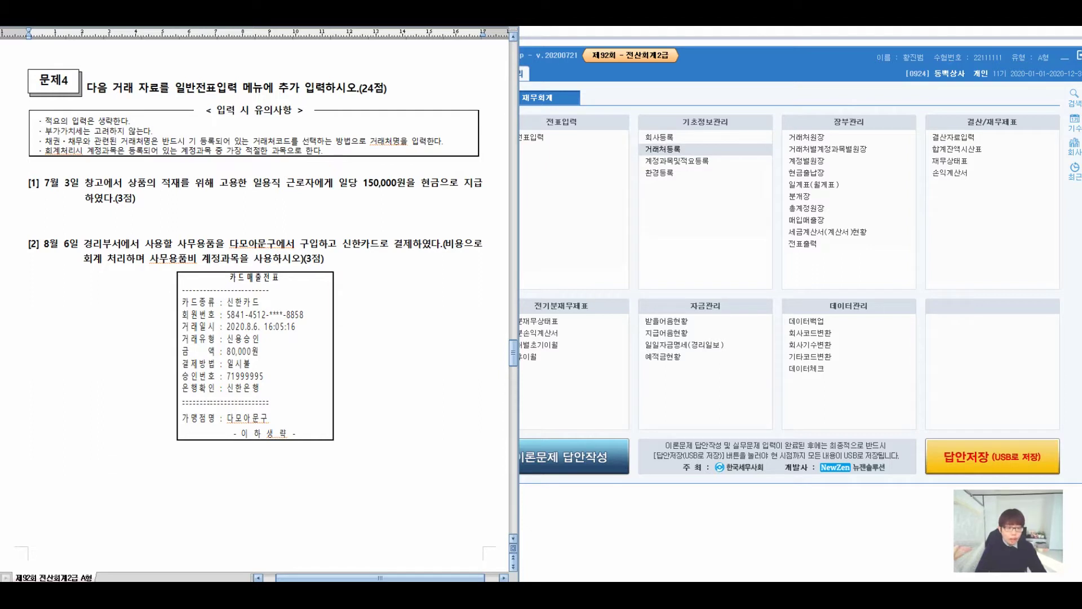
# - Highlight 고용한 일용직 근로자에게 and 현금으로 in question [1] with the pen and hand-write a note on the transaction elements
pyautogui.moveTo(258, 196); pyautogui.dragTo(331, 193)
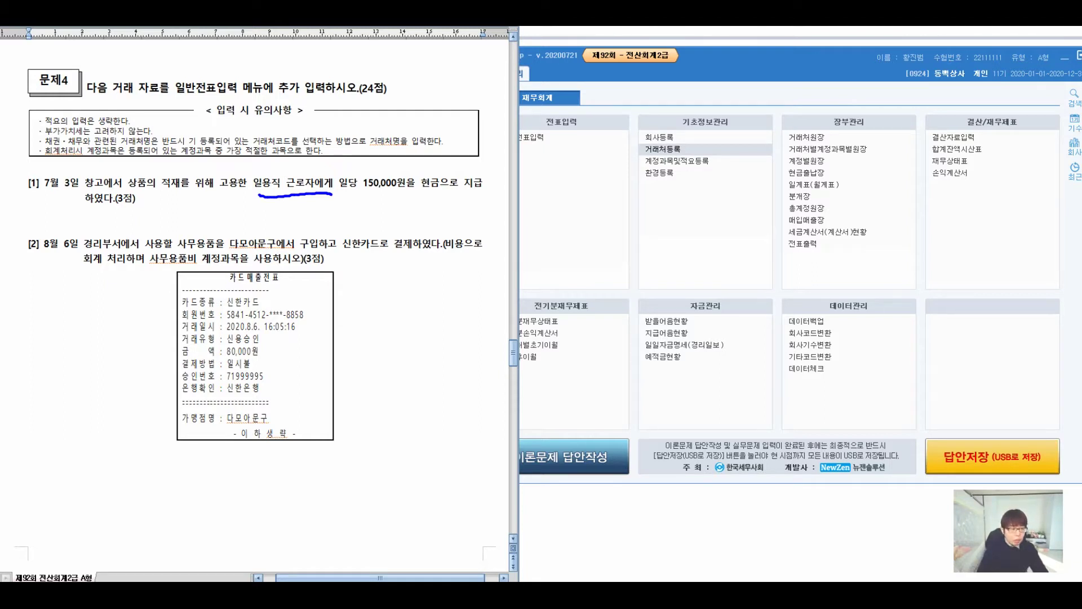
pyautogui.moveTo(219, 195)
pyautogui.mouseDown()
pyautogui.moveTo(306, 189)
pyautogui.moveTo(338, 167)
pyautogui.moveTo(259, 163)
pyautogui.moveTo(215, 199)
pyautogui.moveTo(248, 191)
pyautogui.mouseUp()
pyautogui.moveTo(419, 185)
pyautogui.mouseDown()
pyautogui.moveTo(416, 195)
pyautogui.moveTo(451, 164)
pyautogui.moveTo(429, 195)
pyautogui.mouseUp()
pyautogui.moveTo(496, 164)
pyautogui.mouseDown()
pyautogui.moveTo(544, 160)
pyautogui.moveTo(530, 181)
pyautogui.moveTo(608, 200)
pyautogui.moveTo(706, 192)
pyautogui.moveTo(717, 217)
pyautogui.moveTo(741, 229)
pyautogui.mouseUp()
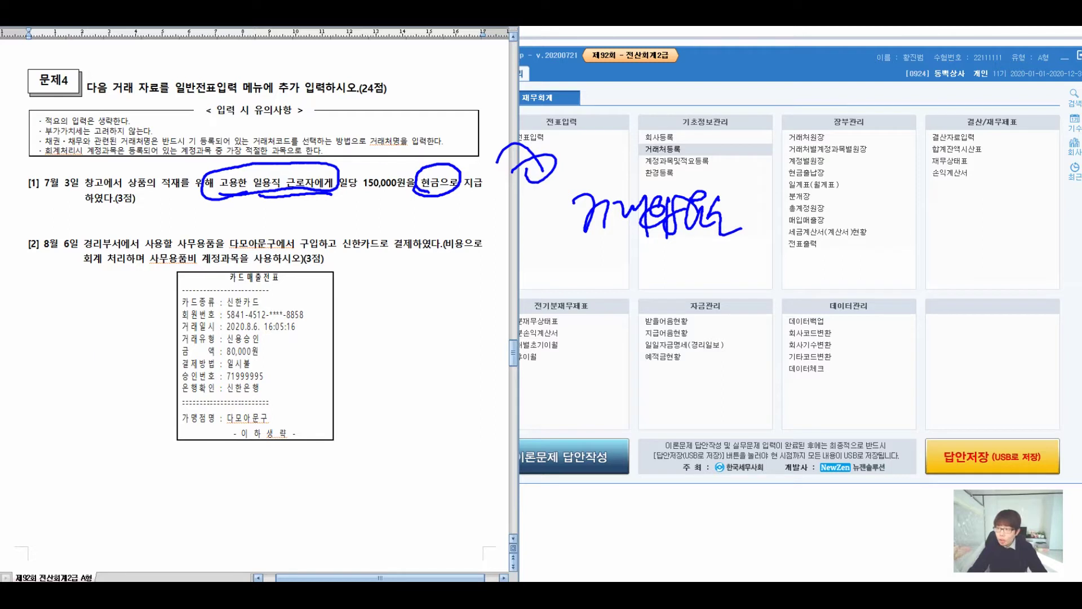
# - Minimize the KcLep window and draw a large T-chart with the pen on the blank area
pyautogui.click(1065, 57)
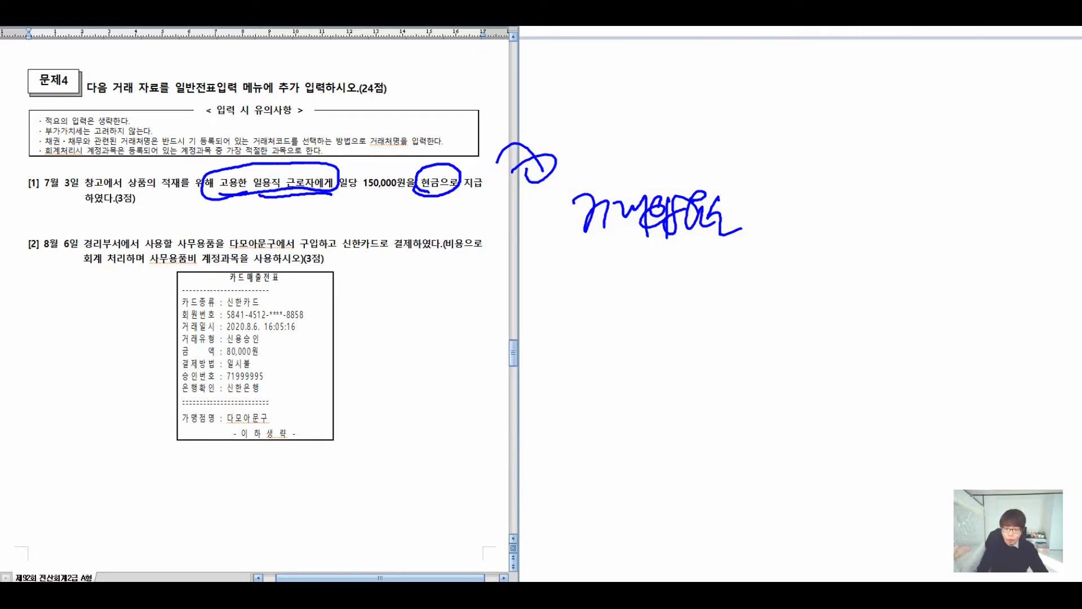
pyautogui.moveTo(572, 256); pyautogui.dragTo(988, 247)
pyautogui.moveTo(754, 240); pyautogui.dragTo(760, 483)
# - Hand-write the debit and credit elements for assets, liabilities, capital, expenses and revenue in the T-chart, and clear the drawing
pyautogui.moveTo(523, 253)
pyautogui.mouseDown()
pyautogui.moveTo(544, 299)
pyautogui.moveTo(611, 262)
pyautogui.moveTo(623, 282)
pyautogui.moveTo(654, 272)
pyautogui.mouseUp()
pyautogui.moveTo(761, 248)
pyautogui.mouseDown()
pyautogui.moveTo(775, 269)
pyautogui.moveTo(835, 294)
pyautogui.mouseUp()
pyautogui.moveTo(832, 248)
pyautogui.mouseDown()
pyautogui.moveTo(862, 284)
pyautogui.moveTo(885, 264)
pyautogui.moveTo(896, 272)
pyautogui.mouseUp()
pyautogui.moveTo(522, 326)
pyautogui.mouseDown()
pyautogui.moveTo(538, 355)
pyautogui.moveTo(572, 323)
pyautogui.moveTo(508, 344)
pyautogui.moveTo(527, 383)
pyautogui.moveTo(547, 366)
pyautogui.moveTo(599, 361)
pyautogui.moveTo(662, 372)
pyautogui.mouseUp()
pyautogui.moveTo(786, 290)
pyautogui.mouseDown()
pyautogui.moveTo(794, 352)
pyautogui.moveTo(828, 316)
pyautogui.moveTo(849, 352)
pyautogui.moveTo(927, 309)
pyautogui.mouseUp()
pyautogui.moveTo(521, 420)
pyautogui.mouseDown()
pyautogui.moveTo(550, 445)
pyautogui.moveTo(565, 414)
pyautogui.moveTo(596, 429)
pyautogui.moveTo(670, 410)
pyautogui.mouseUp()
pyautogui.moveTo(788, 394)
pyautogui.mouseDown()
pyautogui.moveTo(819, 419)
pyautogui.moveTo(850, 397)
pyautogui.moveTo(877, 408)
pyautogui.moveTo(933, 385)
pyautogui.mouseUp()
pyautogui.moveTo(524, 479)
pyautogui.mouseDown()
pyautogui.moveTo(542, 504)
pyautogui.moveTo(598, 469)
pyautogui.moveTo(632, 496)
pyautogui.moveTo(667, 490)
pyautogui.mouseUp()
pyautogui.moveTo(817, 440)
pyautogui.mouseDown()
pyautogui.moveTo(830, 465)
pyautogui.moveTo(845, 452)
pyautogui.moveTo(874, 457)
pyautogui.moveTo(905, 484)
pyautogui.moveTo(930, 451)
pyautogui.moveTo(938, 487)
pyautogui.mouseUp()
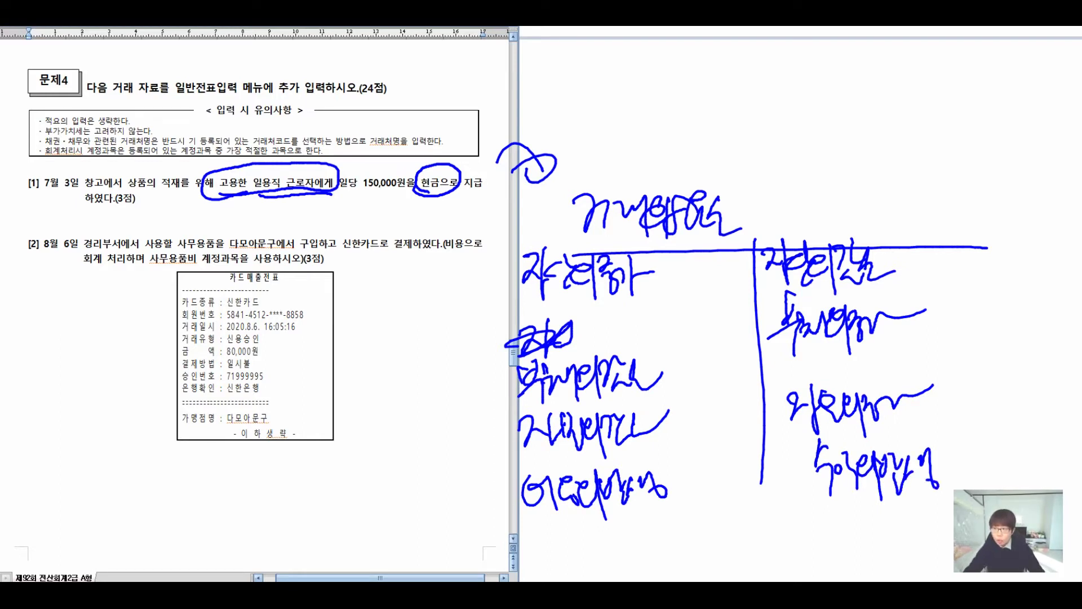
pyautogui.press('Escape')
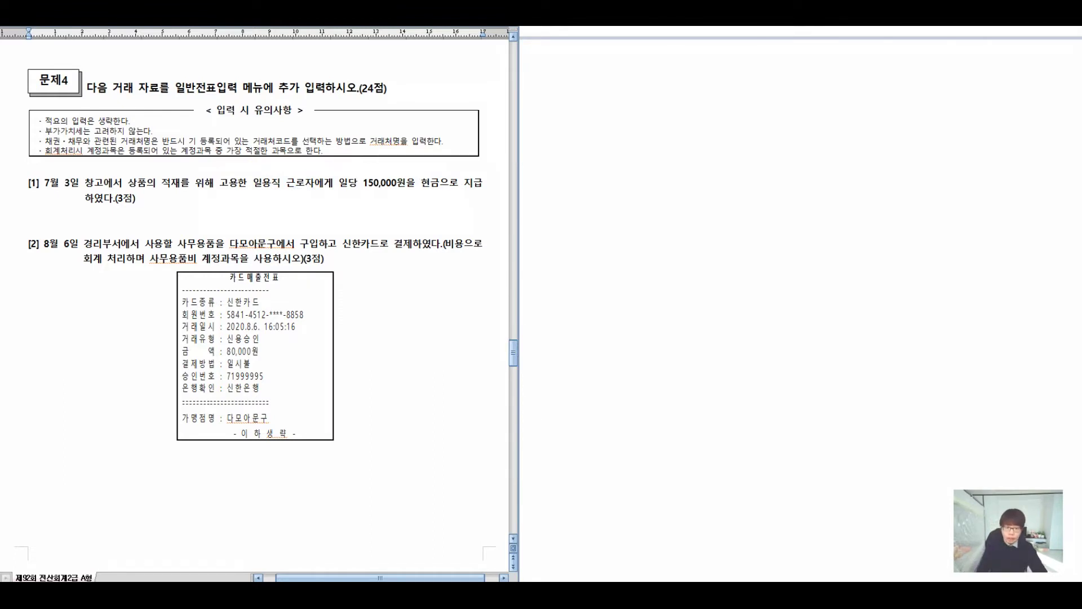
# - Draw an arrow from 일당 in question [1] to a new T-chart and label the chart 자산
pyautogui.moveTo(355, 178)
pyautogui.mouseDown()
pyautogui.moveTo(527, 131)
pyautogui.moveTo(499, 143)
pyautogui.mouseUp()
pyautogui.moveTo(524, 87); pyautogui.dragTo(1031, 72)
pyautogui.moveTo(771, 87)
pyautogui.mouseDown()
pyautogui.moveTo(769, 468)
pyautogui.moveTo(781, 530)
pyautogui.mouseUp()
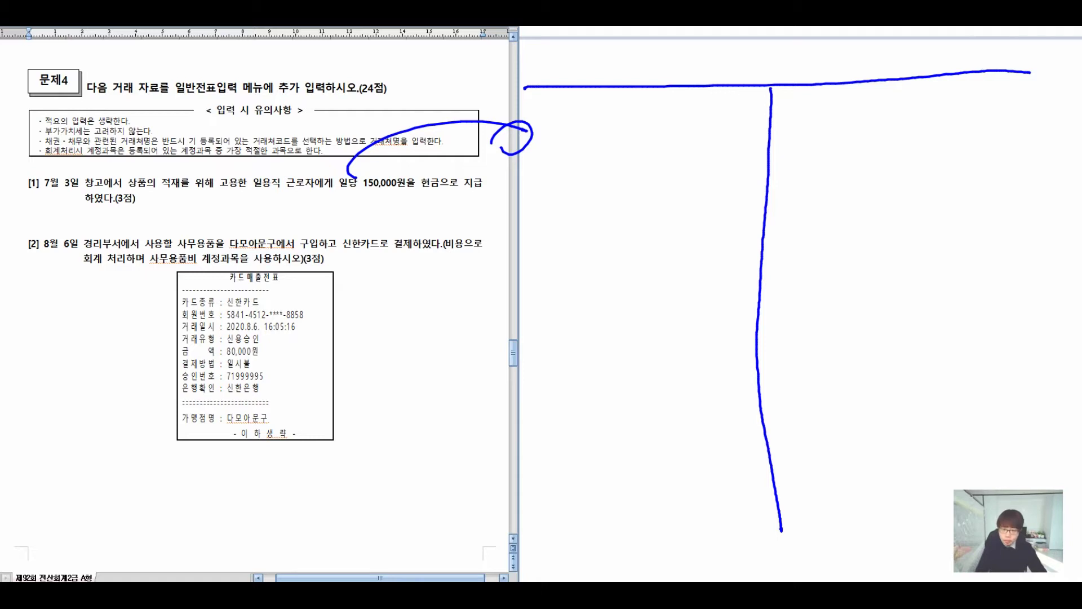
pyautogui.moveTo(507, 54)
pyautogui.mouseDown()
pyautogui.moveTo(532, 84)
pyautogui.moveTo(555, 79)
pyautogui.moveTo(570, 103)
pyautogui.moveTo(573, 161)
pyautogui.moveTo(588, 146)
pyautogui.moveTo(589, 169)
pyautogui.mouseUp()
# - Hand-write 현금등 입금, 유입 and 수령 in the debit column of the 자산 chart
pyautogui.click(546, 141)
pyautogui.moveTo(581, 143)
pyautogui.mouseDown()
pyautogui.moveTo(598, 129)
pyautogui.moveTo(605, 141)
pyautogui.mouseUp()
pyautogui.moveTo(600, 144)
pyautogui.mouseDown()
pyautogui.moveTo(596, 168)
pyautogui.moveTo(614, 138)
pyautogui.mouseUp()
pyautogui.moveTo(599, 153)
pyautogui.mouseDown()
pyautogui.moveTo(623, 141)
pyautogui.moveTo(613, 158)
pyautogui.mouseUp()
pyautogui.moveTo(654, 125); pyautogui.dragTo(656, 126)
pyautogui.moveTo(662, 120); pyautogui.dragTo(666, 152)
pyautogui.moveTo(662, 150)
pyautogui.mouseDown()
pyautogui.moveTo(671, 167)
pyautogui.moveTo(684, 151)
pyautogui.mouseUp()
pyautogui.moveTo(682, 135); pyautogui.dragTo(694, 158)
pyautogui.moveTo(708, 121); pyautogui.dragTo(727, 132)
pyautogui.moveTo(716, 135)
pyautogui.mouseDown()
pyautogui.moveTo(728, 163)
pyautogui.moveTo(733, 144)
pyautogui.moveTo(746, 168)
pyautogui.mouseUp()
pyautogui.moveTo(659, 185)
pyautogui.mouseDown()
pyautogui.moveTo(648, 210)
pyautogui.moveTo(679, 194)
pyautogui.mouseUp()
pyautogui.moveTo(641, 220); pyautogui.dragTo(672, 204)
pyautogui.moveTo(669, 210)
pyautogui.mouseDown()
pyautogui.moveTo(669, 234)
pyautogui.moveTo(679, 217)
pyautogui.mouseUp()
pyautogui.moveTo(684, 189)
pyautogui.mouseDown()
pyautogui.moveTo(684, 225)
pyautogui.moveTo(708, 219)
pyautogui.mouseUp()
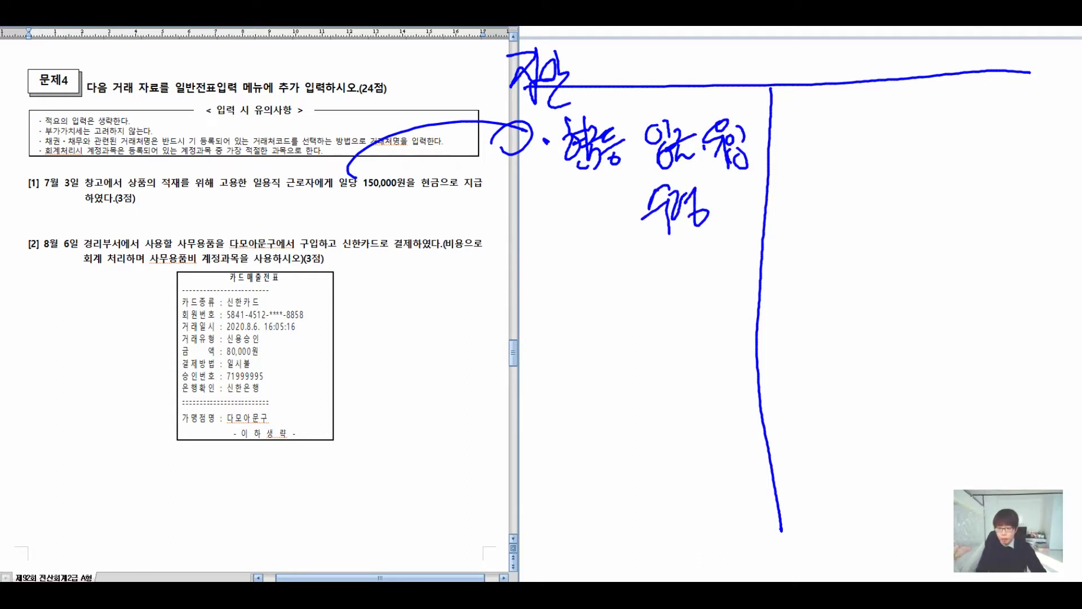
# - Add 자산의 취득 and 외상매출 to the debit column of the 자산 chart and mark that column with an arrow
pyautogui.moveTo(561, 276); pyautogui.dragTo(587, 309)
pyautogui.moveTo(586, 284); pyautogui.dragTo(590, 294)
pyautogui.moveTo(600, 290)
pyautogui.mouseDown()
pyautogui.moveTo(615, 308)
pyautogui.moveTo(620, 289)
pyautogui.mouseUp()
pyautogui.moveTo(636, 261); pyautogui.dragTo(637, 300)
pyautogui.moveTo(664, 251); pyautogui.dragTo(673, 260)
pyautogui.moveTo(658, 266); pyautogui.dragTo(674, 269)
pyautogui.moveTo(671, 255)
pyautogui.mouseDown()
pyautogui.moveTo(681, 303)
pyautogui.moveTo(689, 266)
pyautogui.mouseUp()
pyautogui.moveTo(683, 262); pyautogui.dragTo(702, 282)
pyautogui.moveTo(699, 284); pyautogui.dragTo(700, 304)
pyautogui.moveTo(603, 342); pyautogui.dragTo(617, 375)
pyautogui.moveTo(623, 337)
pyautogui.mouseDown()
pyautogui.moveTo(625, 379)
pyautogui.moveTo(647, 364)
pyautogui.moveTo(641, 378)
pyautogui.mouseUp()
pyautogui.moveTo(647, 345); pyautogui.dragTo(666, 372)
pyautogui.moveTo(670, 332)
pyautogui.mouseDown()
pyautogui.moveTo(677, 401)
pyautogui.moveTo(685, 361)
pyautogui.moveTo(701, 349)
pyautogui.mouseUp()
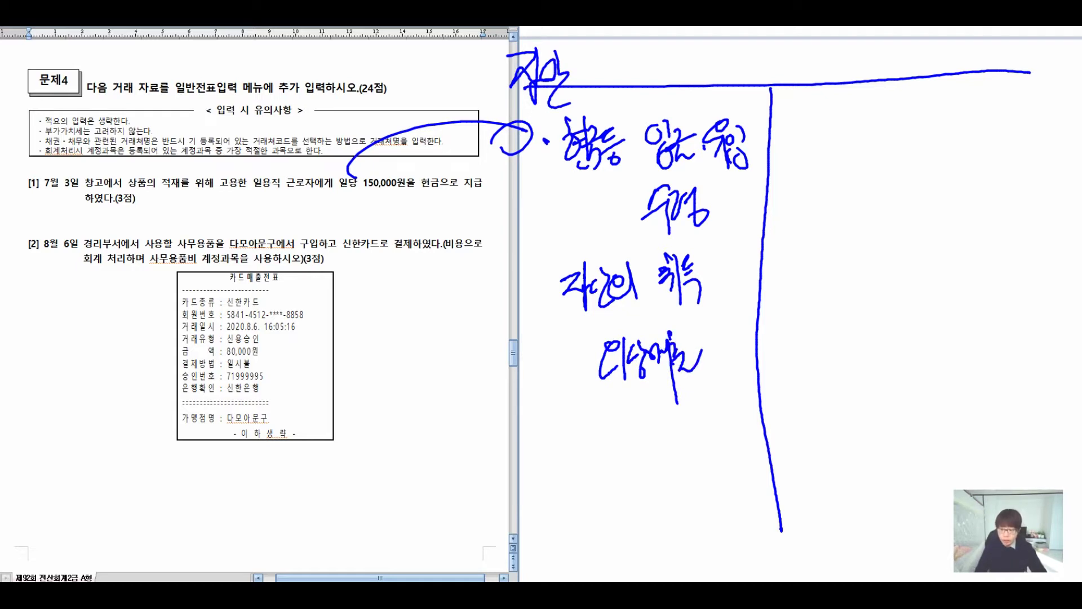
pyautogui.moveTo(690, 55); pyautogui.dragTo(665, 112)
pyautogui.moveTo(696, 62)
pyautogui.mouseDown()
pyautogui.moveTo(673, 108)
pyautogui.moveTo(683, 95)
pyautogui.mouseUp()
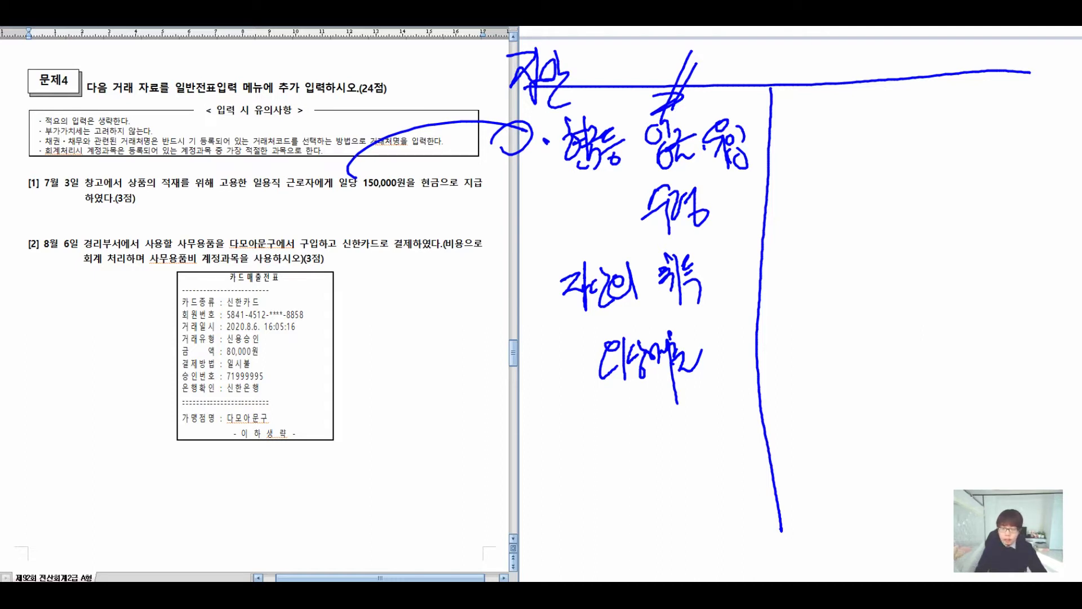
# - Hand-write 현금등 이체, 송금 and 지급 in the credit column of the 자산 chart
pyautogui.moveTo(791, 106)
pyautogui.mouseDown()
pyautogui.moveTo(815, 159)
pyautogui.moveTo(834, 155)
pyautogui.mouseUp()
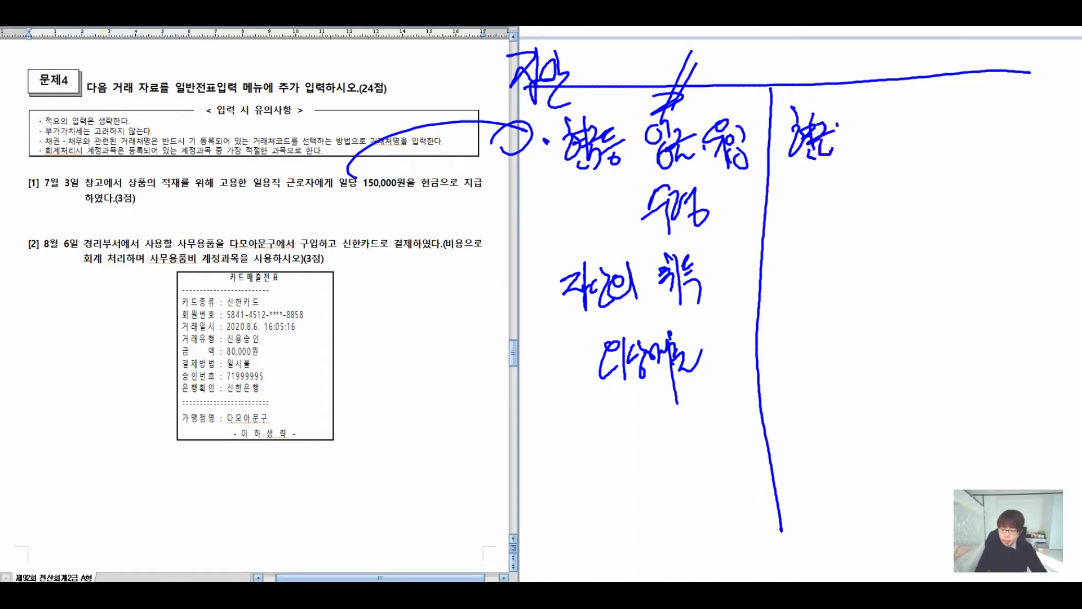
pyautogui.moveTo(832, 116)
pyautogui.mouseDown()
pyautogui.moveTo(854, 158)
pyautogui.moveTo(889, 143)
pyautogui.moveTo(928, 157)
pyautogui.mouseUp()
pyautogui.moveTo(954, 102)
pyautogui.mouseDown()
pyautogui.moveTo(938, 130)
pyautogui.moveTo(962, 151)
pyautogui.moveTo(991, 124)
pyautogui.moveTo(989, 149)
pyautogui.mouseUp()
pyautogui.click(999, 140)
pyautogui.moveTo(1018, 106); pyautogui.dragTo(1034, 134)
pyautogui.moveTo(1041, 95)
pyautogui.mouseDown()
pyautogui.moveTo(1042, 159)
pyautogui.moveTo(1060, 138)
pyautogui.mouseUp()
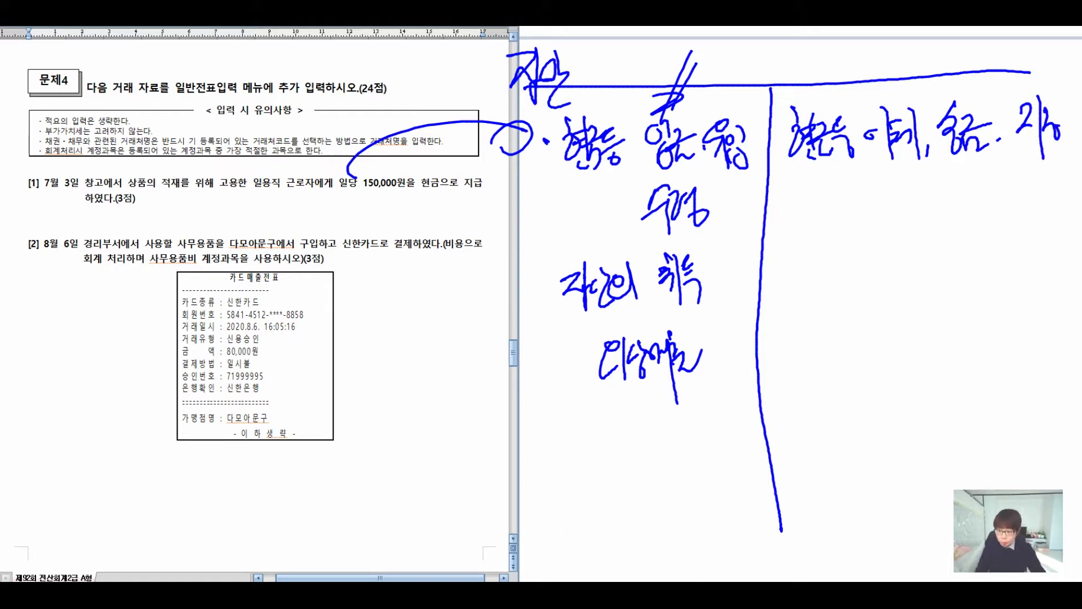
# - Add 자산의 처분 and 외상매출 회수 to the credit column of the 자산 chart and mark that column with an arrow
pyautogui.moveTo(793, 195)
pyautogui.mouseDown()
pyautogui.moveTo(822, 233)
pyautogui.moveTo(853, 231)
pyautogui.mouseUp()
pyautogui.moveTo(848, 191); pyautogui.dragTo(871, 239)
pyautogui.moveTo(880, 186)
pyautogui.mouseDown()
pyautogui.moveTo(902, 222)
pyautogui.moveTo(952, 213)
pyautogui.mouseUp()
pyautogui.moveTo(809, 283)
pyautogui.mouseDown()
pyautogui.moveTo(799, 313)
pyautogui.moveTo(824, 332)
pyautogui.mouseUp()
pyautogui.moveTo(823, 285)
pyautogui.mouseDown()
pyautogui.moveTo(825, 339)
pyautogui.moveTo(827, 313)
pyautogui.mouseUp()
pyautogui.moveTo(840, 302)
pyautogui.mouseDown()
pyautogui.moveTo(847, 330)
pyautogui.moveTo(863, 315)
pyautogui.mouseUp()
pyautogui.moveTo(868, 290)
pyautogui.mouseDown()
pyautogui.moveTo(877, 336)
pyautogui.moveTo(902, 310)
pyautogui.moveTo(913, 318)
pyautogui.mouseUp()
pyautogui.moveTo(907, 279)
pyautogui.mouseDown()
pyautogui.moveTo(933, 299)
pyautogui.moveTo(942, 345)
pyautogui.mouseUp()
pyautogui.moveTo(959, 327); pyautogui.dragTo(952, 338)
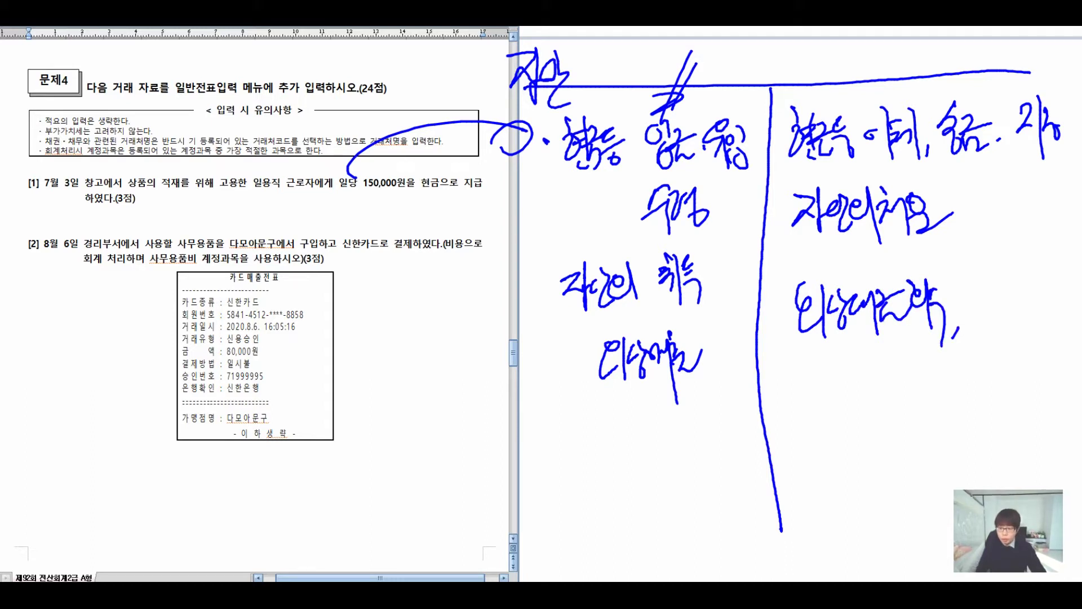
pyautogui.moveTo(868, 55)
pyautogui.mouseDown()
pyautogui.moveTo(849, 103)
pyautogui.moveTo(857, 97)
pyautogui.mouseUp()
pyautogui.moveTo(853, 84); pyautogui.dragTo(864, 95)
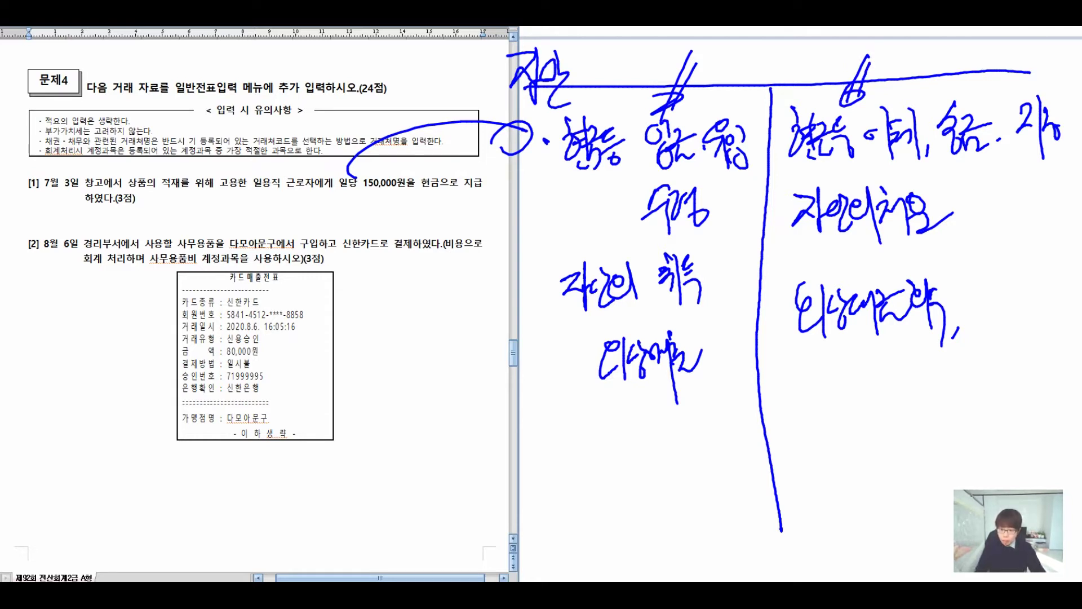
# - Draw an empty circle under each column of the 자산 chart and clear the whole drawing
pyautogui.moveTo(707, 473); pyautogui.dragTo(687, 512)
pyautogui.moveTo(946, 436); pyautogui.dragTo(929, 474)
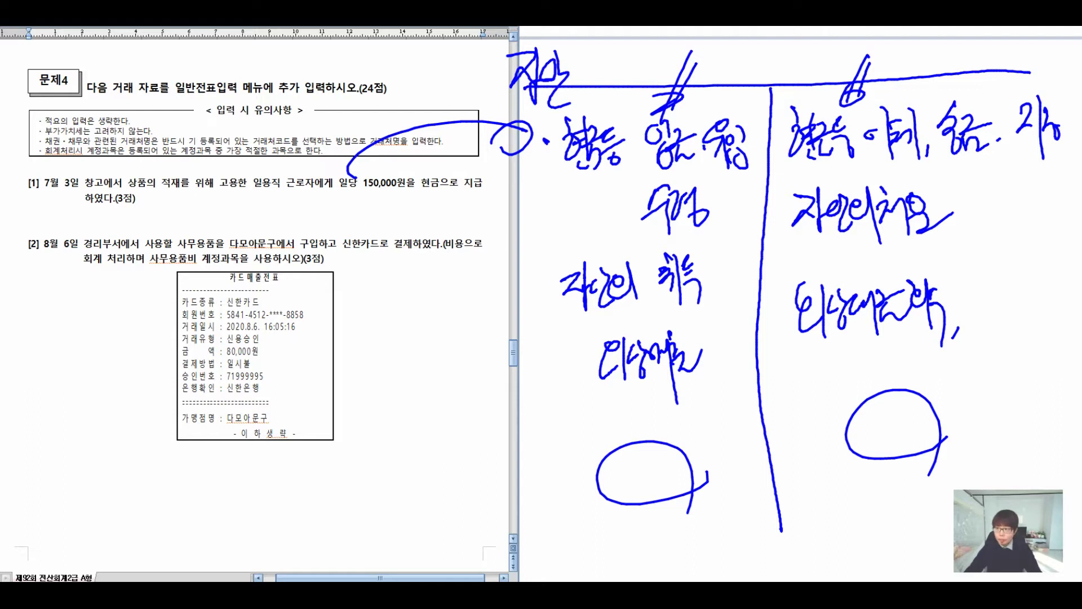
pyautogui.press('Escape')
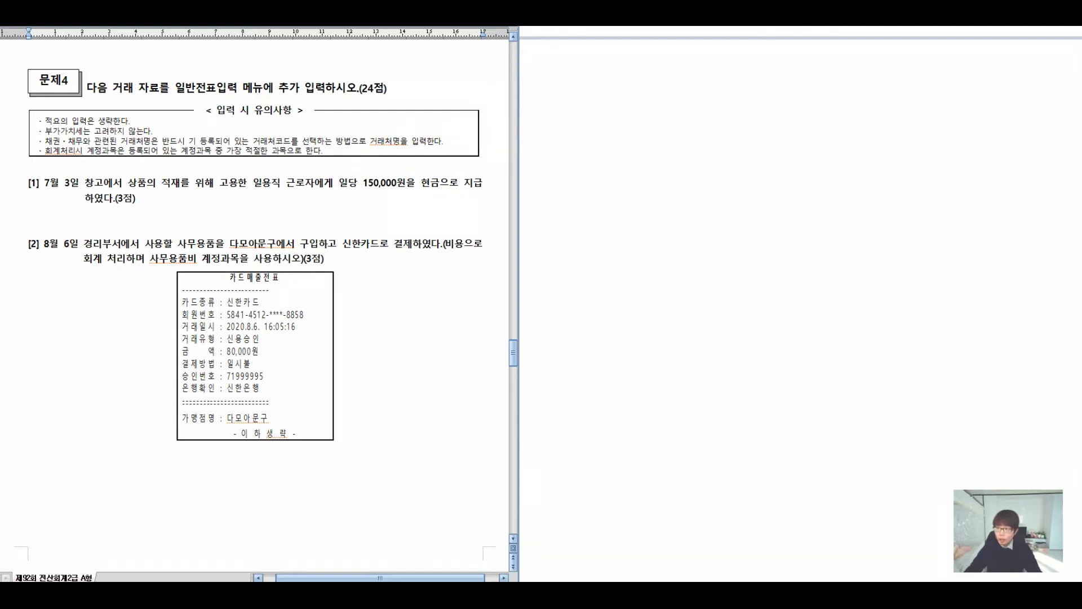
# - Draw a new T-chart labelled 부채 with 감소 heading the debit column and 증가 heading the credit column
pyautogui.moveTo(476, 101); pyautogui.dragTo(1023, 102)
pyautogui.moveTo(743, 101); pyautogui.dragTo(730, 468)
pyautogui.moveTo(430, 57)
pyautogui.mouseDown()
pyautogui.moveTo(433, 92)
pyautogui.moveTo(445, 96)
pyautogui.mouseUp()
pyautogui.moveTo(417, 111); pyautogui.dragTo(451, 118)
pyautogui.moveTo(460, 62); pyautogui.dragTo(478, 125)
pyautogui.moveTo(555, 64); pyautogui.dragTo(569, 96)
pyautogui.moveTo(585, 61); pyautogui.dragTo(605, 77)
pyautogui.moveTo(586, 85); pyautogui.dragTo(612, 100)
pyautogui.moveTo(604, 95); pyautogui.dragTo(641, 95)
pyautogui.moveTo(827, 67)
pyautogui.mouseDown()
pyautogui.moveTo(845, 62)
pyautogui.moveTo(866, 76)
pyautogui.mouseUp()
pyautogui.moveTo(858, 79); pyautogui.dragTo(862, 104)
pyautogui.moveTo(871, 80)
pyautogui.mouseDown()
pyautogui.moveTo(881, 96)
pyautogui.moveTo(947, 60)
pyautogui.mouseUp()
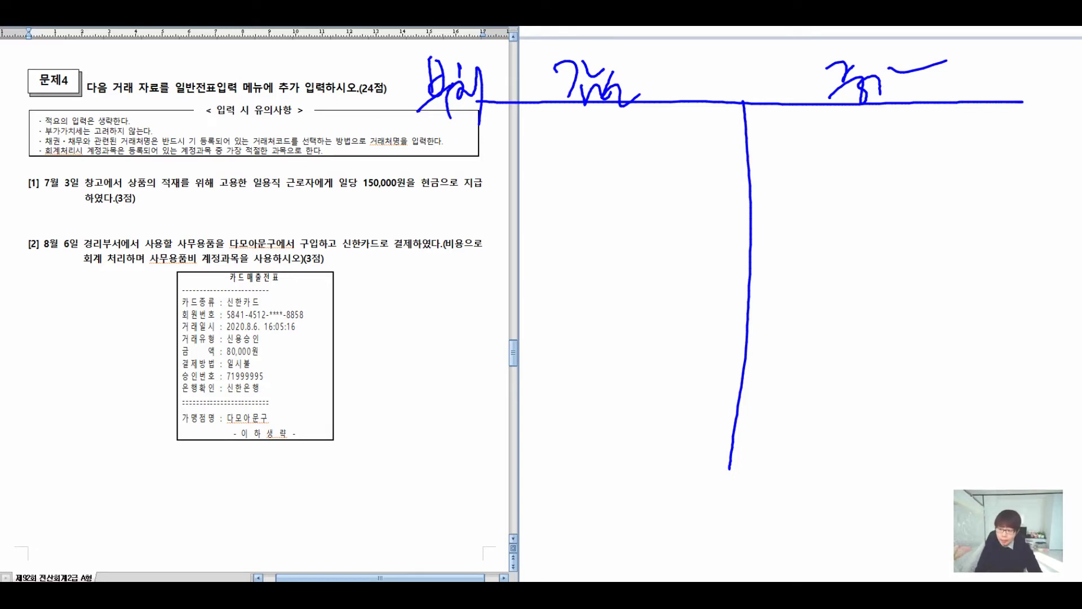
# - Hand-write 외상매입 and 외상 ~ 취득 in the 증가 column of the 부채 chart
pyautogui.moveTo(802, 144)
pyautogui.mouseDown()
pyautogui.moveTo(827, 150)
pyautogui.moveTo(829, 181)
pyautogui.mouseUp()
pyautogui.moveTo(840, 137)
pyautogui.mouseDown()
pyautogui.moveTo(846, 165)
pyautogui.moveTo(873, 162)
pyautogui.mouseUp()
pyautogui.moveTo(880, 142); pyautogui.dragTo(899, 196)
pyautogui.moveTo(904, 144)
pyautogui.mouseDown()
pyautogui.moveTo(924, 155)
pyautogui.moveTo(925, 183)
pyautogui.mouseUp()
pyautogui.moveTo(794, 217); pyautogui.dragTo(812, 248)
pyautogui.moveTo(818, 213)
pyautogui.mouseDown()
pyautogui.moveTo(818, 265)
pyautogui.moveTo(839, 237)
pyautogui.mouseUp()
pyautogui.moveTo(843, 216)
pyautogui.mouseDown()
pyautogui.moveTo(848, 256)
pyautogui.moveTo(923, 226)
pyautogui.mouseUp()
pyautogui.moveTo(924, 224)
pyautogui.mouseDown()
pyautogui.moveTo(951, 221)
pyautogui.moveTo(946, 254)
pyautogui.mouseUp()
pyautogui.moveTo(952, 223)
pyautogui.mouseDown()
pyautogui.moveTo(958, 237)
pyautogui.moveTo(981, 236)
pyautogui.mouseUp()
pyautogui.click(1017, 231)
# - Draw an arrow from 외상매입 to the debit column of the 부채 chart and write 비용, 자산 there
pyautogui.moveTo(777, 142); pyautogui.dragTo(693, 161)
pyautogui.moveTo(717, 138)
pyautogui.mouseDown()
pyautogui.moveTo(717, 178)
pyautogui.moveTo(704, 170)
pyautogui.mouseUp()
pyautogui.moveTo(529, 135)
pyautogui.mouseDown()
pyautogui.moveTo(514, 164)
pyautogui.moveTo(541, 194)
pyautogui.mouseUp()
pyautogui.moveTo(544, 144)
pyautogui.mouseDown()
pyautogui.moveTo(558, 161)
pyautogui.moveTo(553, 179)
pyautogui.mouseUp()
pyautogui.moveTo(550, 181); pyautogui.dragTo(565, 186)
pyautogui.moveTo(568, 180); pyautogui.dragTo(607, 144)
pyautogui.moveTo(603, 149)
pyautogui.mouseDown()
pyautogui.moveTo(593, 175)
pyautogui.moveTo(619, 190)
pyautogui.mouseUp()
pyautogui.moveTo(620, 164); pyautogui.dragTo(657, 142)
pyautogui.moveTo(631, 176); pyautogui.dragTo(642, 192)
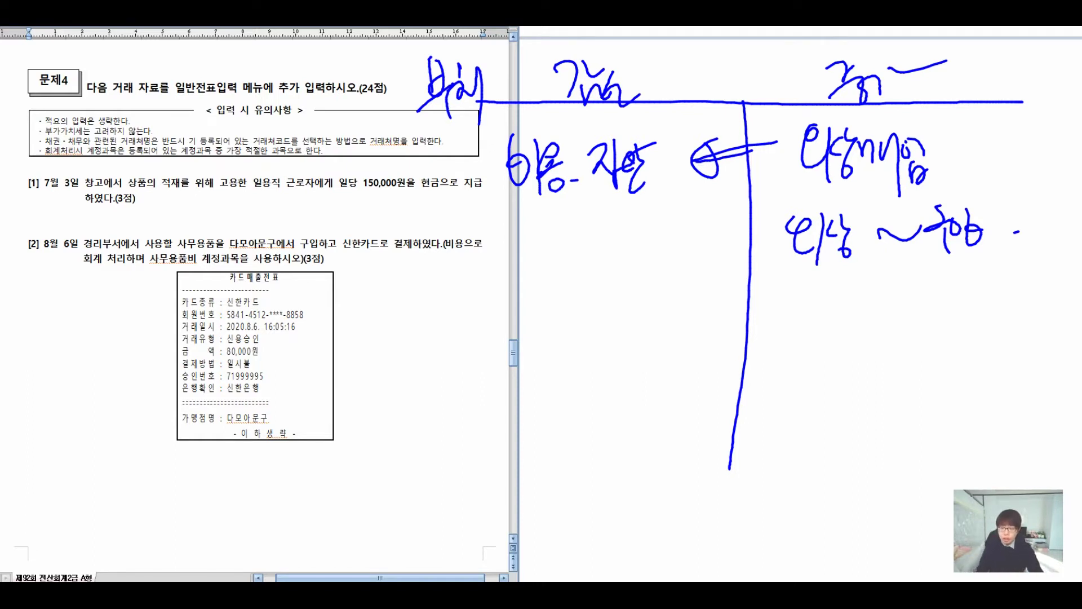
pyautogui.moveTo(744, 153); pyautogui.dragTo(789, 143)
# - Hand-write 외상대 지급 in the 감소 column of the 부채 chart and underline it
pyautogui.moveTo(460, 296)
pyautogui.mouseDown()
pyautogui.moveTo(479, 332)
pyautogui.moveTo(550, 318)
pyautogui.mouseUp()
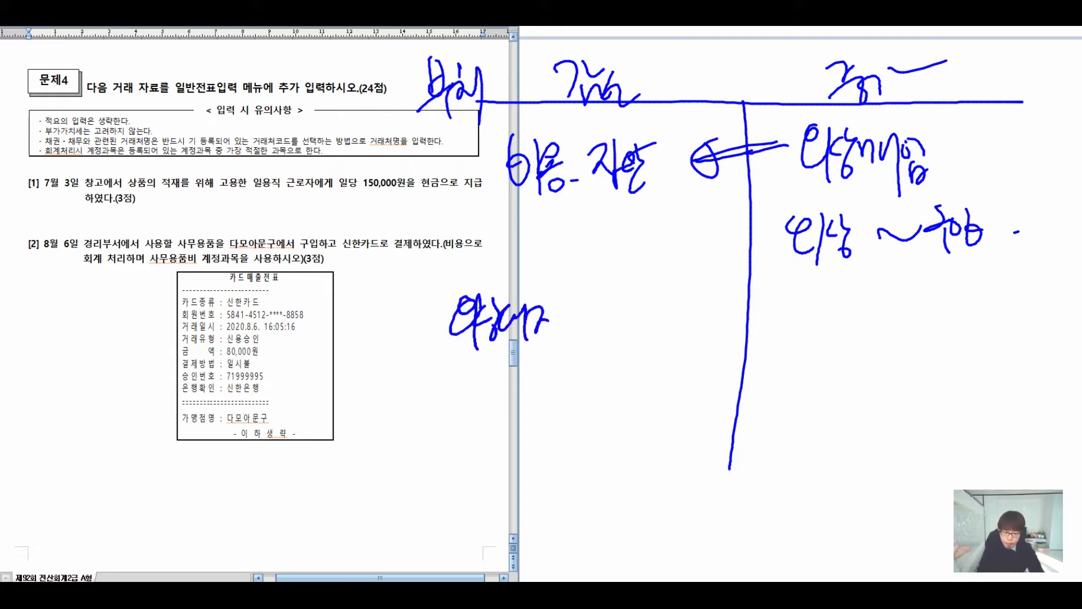
pyautogui.moveTo(556, 291); pyautogui.dragTo(558, 361)
pyautogui.moveTo(562, 305); pyautogui.dragTo(559, 330)
pyautogui.moveTo(591, 303); pyautogui.dragTo(569, 324)
pyautogui.moveTo(573, 322); pyautogui.dragTo(593, 325)
pyautogui.click(610, 327)
pyautogui.moveTo(424, 379); pyautogui.dragTo(685, 321)
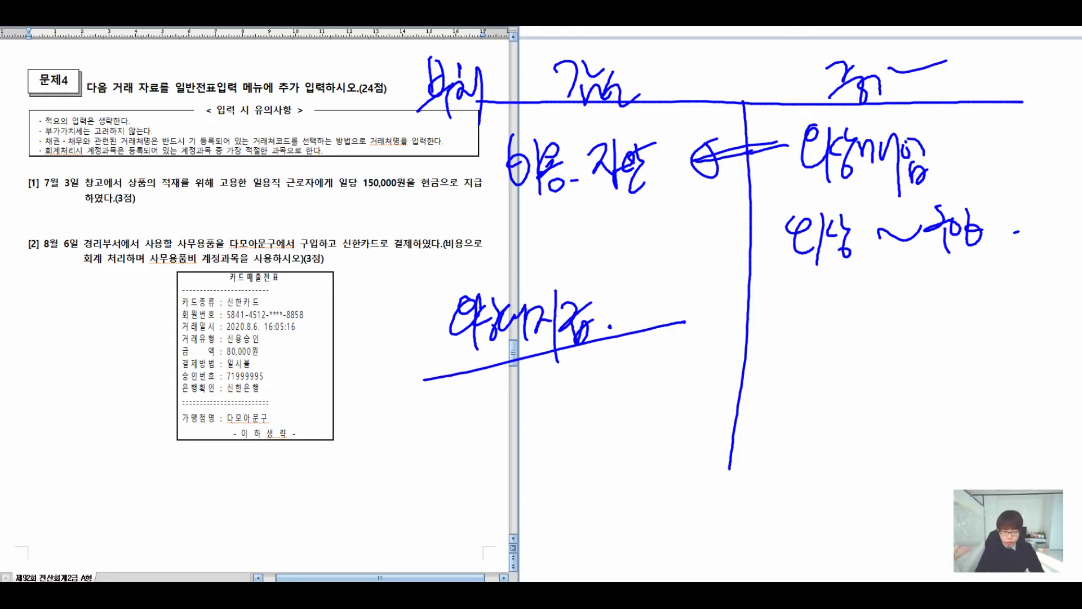
# - Add 미지급대금 지급 and 차입대금 지급 below the underlined entry in the 감소 column
pyautogui.moveTo(465, 415)
pyautogui.mouseDown()
pyautogui.moveTo(468, 435)
pyautogui.moveTo(482, 437)
pyautogui.mouseUp()
pyautogui.moveTo(488, 397)
pyautogui.mouseDown()
pyautogui.moveTo(490, 450)
pyautogui.moveTo(518, 432)
pyautogui.mouseUp()
pyautogui.moveTo(524, 392); pyautogui.dragTo(529, 453)
pyautogui.moveTo(532, 400)
pyautogui.mouseDown()
pyautogui.moveTo(548, 436)
pyautogui.moveTo(567, 420)
pyautogui.mouseUp()
pyautogui.moveTo(585, 394)
pyautogui.mouseDown()
pyautogui.moveTo(587, 457)
pyautogui.moveTo(595, 437)
pyautogui.moveTo(630, 420)
pyautogui.moveTo(641, 454)
pyautogui.mouseUp()
pyautogui.moveTo(649, 398); pyautogui.dragTo(674, 416)
pyautogui.moveTo(521, 480); pyautogui.dragTo(542, 518)
pyautogui.moveTo(532, 488)
pyautogui.mouseDown()
pyautogui.moveTo(556, 519)
pyautogui.moveTo(581, 519)
pyautogui.mouseUp()
pyautogui.moveTo(576, 479); pyautogui.dragTo(590, 524)
pyautogui.moveTo(590, 484); pyautogui.dragTo(627, 535)
pyautogui.moveTo(622, 482)
pyautogui.mouseDown()
pyautogui.moveTo(635, 502)
pyautogui.moveTo(659, 500)
pyautogui.mouseUp()
pyautogui.moveTo(666, 458); pyautogui.dragTo(674, 519)
pyautogui.moveTo(679, 477); pyautogui.dragTo(700, 484)
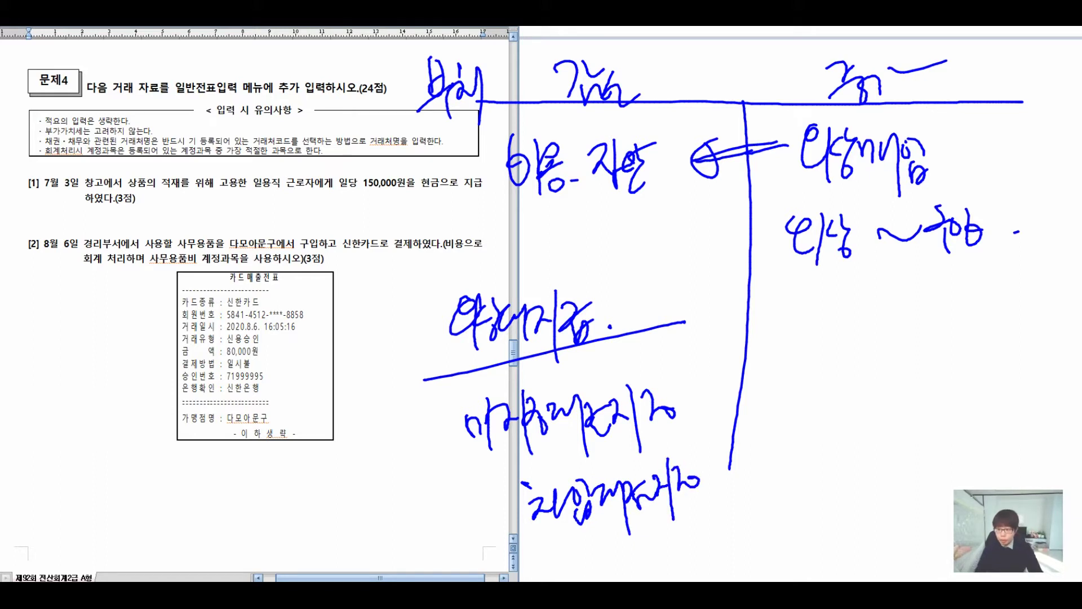
# - Draw a curved bracket beside the 감소 entries with an arrow leading to a circled handwritten 은행 note
pyautogui.moveTo(365, 97); pyautogui.dragTo(370, 424)
pyautogui.moveTo(237, 238)
pyautogui.mouseDown()
pyautogui.moveTo(300, 231)
pyautogui.moveTo(270, 219)
pyautogui.mouseUp()
pyautogui.moveTo(135, 168); pyautogui.dragTo(137, 171)
pyautogui.moveTo(152, 151)
pyautogui.mouseDown()
pyautogui.moveTo(169, 220)
pyautogui.moveTo(194, 197)
pyautogui.moveTo(208, 152)
pyautogui.mouseUp()
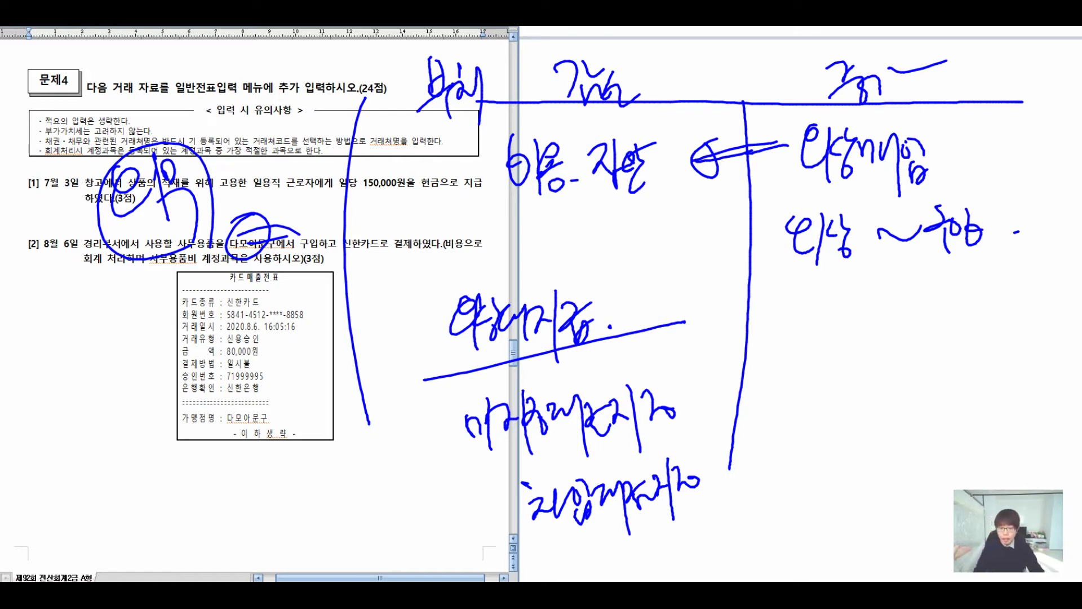
# - Draw an arrow from the 감소 entries to the credit column and write 자산의 감소 with 현금 등 circled
pyautogui.moveTo(704, 345); pyautogui.dragTo(792, 349)
pyautogui.moveTo(711, 369); pyautogui.dragTo(786, 366)
pyautogui.moveTo(773, 339)
pyautogui.mouseDown()
pyautogui.moveTo(789, 360)
pyautogui.moveTo(764, 344)
pyautogui.moveTo(826, 347)
pyautogui.moveTo(847, 372)
pyautogui.moveTo(918, 365)
pyautogui.moveTo(959, 326)
pyautogui.moveTo(998, 354)
pyautogui.mouseUp()
pyautogui.click(1014, 339)
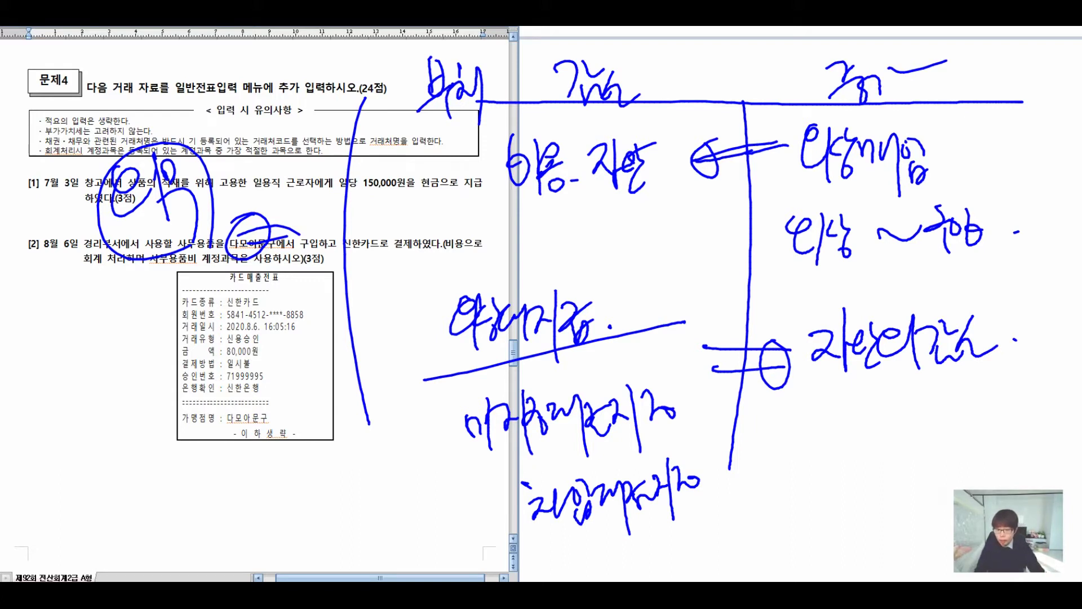
pyautogui.moveTo(815, 398)
pyautogui.mouseDown()
pyautogui.moveTo(826, 449)
pyautogui.moveTo(859, 395)
pyautogui.moveTo(875, 429)
pyautogui.moveTo(901, 451)
pyautogui.mouseUp()
pyautogui.click(919, 410)
pyautogui.moveTo(919, 400); pyautogui.dragTo(965, 467)
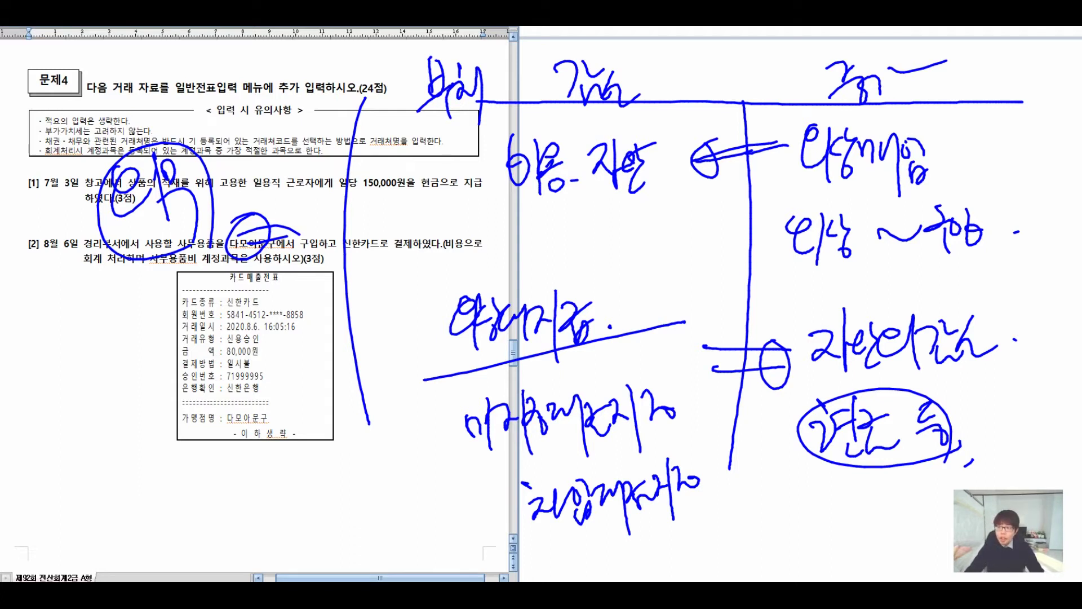
# - Clear the pen drawing, bring back the KcLep window, and move it slightly lower beside the question document
pyautogui.press('e')
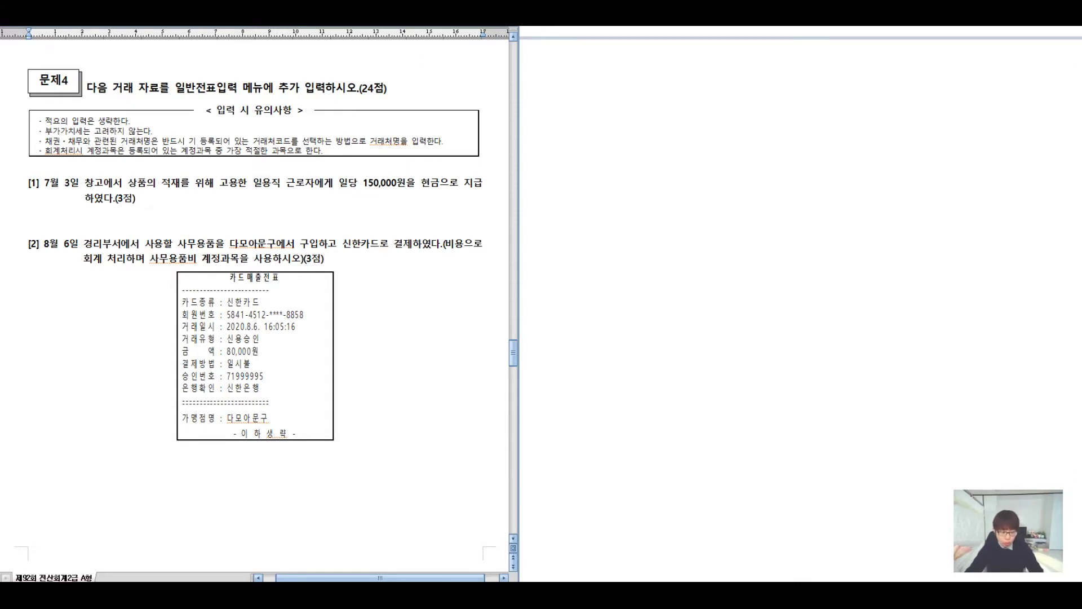
pyautogui.hotkey('alt', 'Tab')
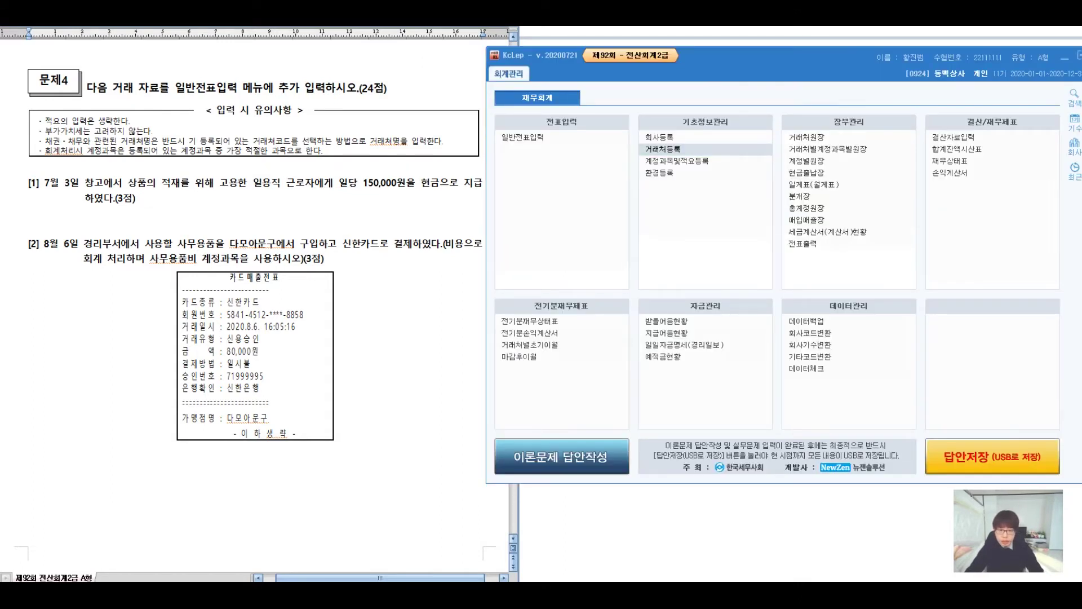
pyautogui.moveTo(651, 65); pyautogui.dragTo(646, 87)
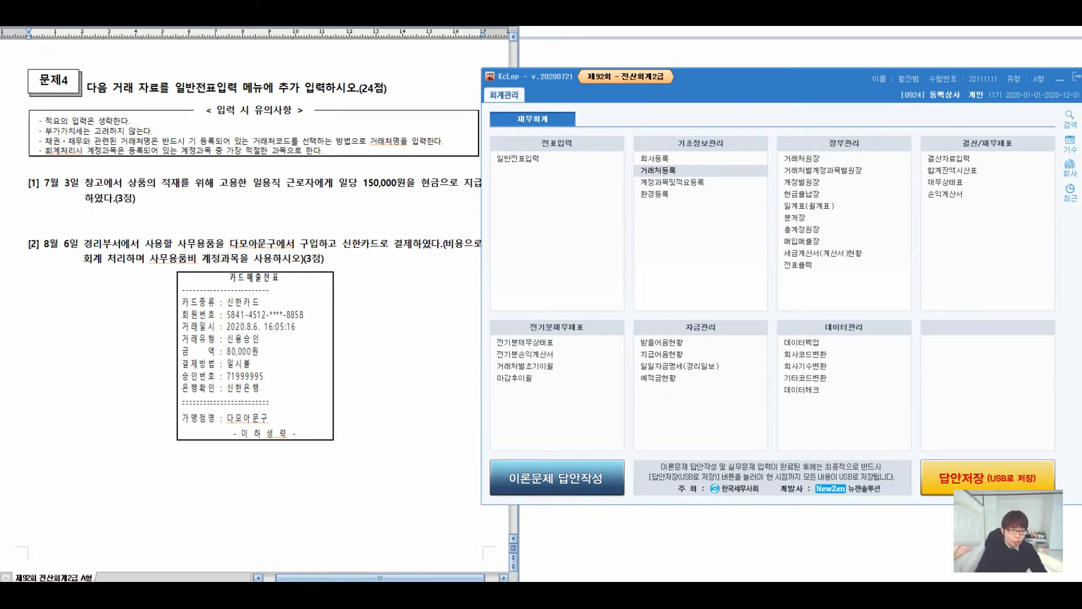
# - Circle 근로자 and 현금으로 in question [1] and write 잡급 with an arrow below the circled worker text
pyautogui.moveTo(317, 165); pyautogui.dragTo(309, 204)
pyautogui.moveTo(459, 167); pyautogui.dragTo(451, 217)
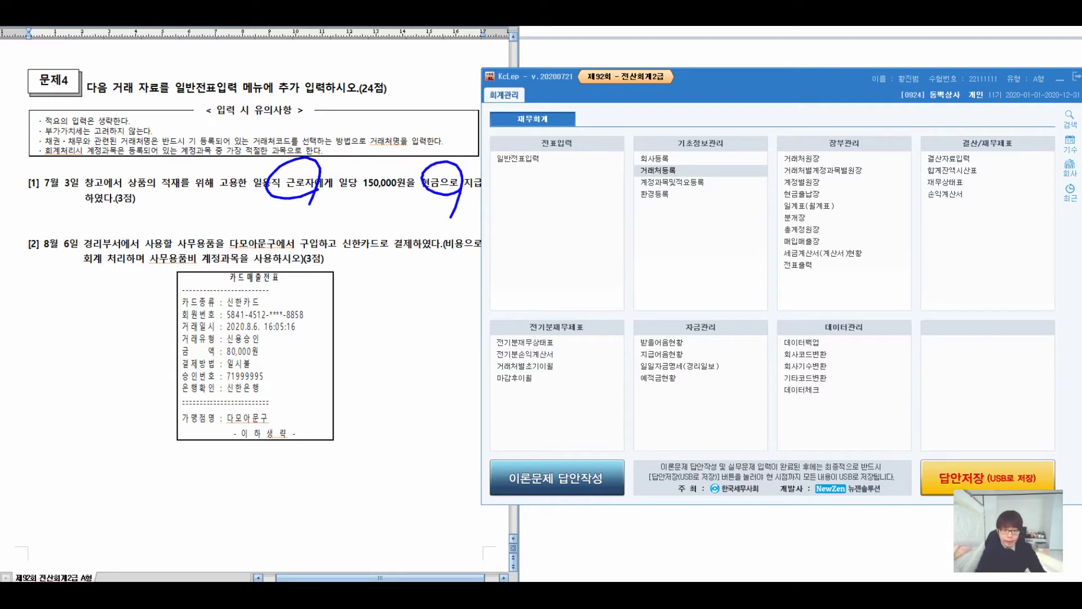
pyautogui.moveTo(278, 192); pyautogui.dragTo(285, 224)
pyautogui.moveTo(262, 225)
pyautogui.mouseDown()
pyautogui.moveTo(296, 212)
pyautogui.moveTo(332, 222)
pyautogui.mouseUp()
pyautogui.moveTo(352, 186)
pyautogui.mouseDown()
pyautogui.moveTo(369, 197)
pyautogui.moveTo(344, 221)
pyautogui.moveTo(388, 241)
pyautogui.mouseUp()
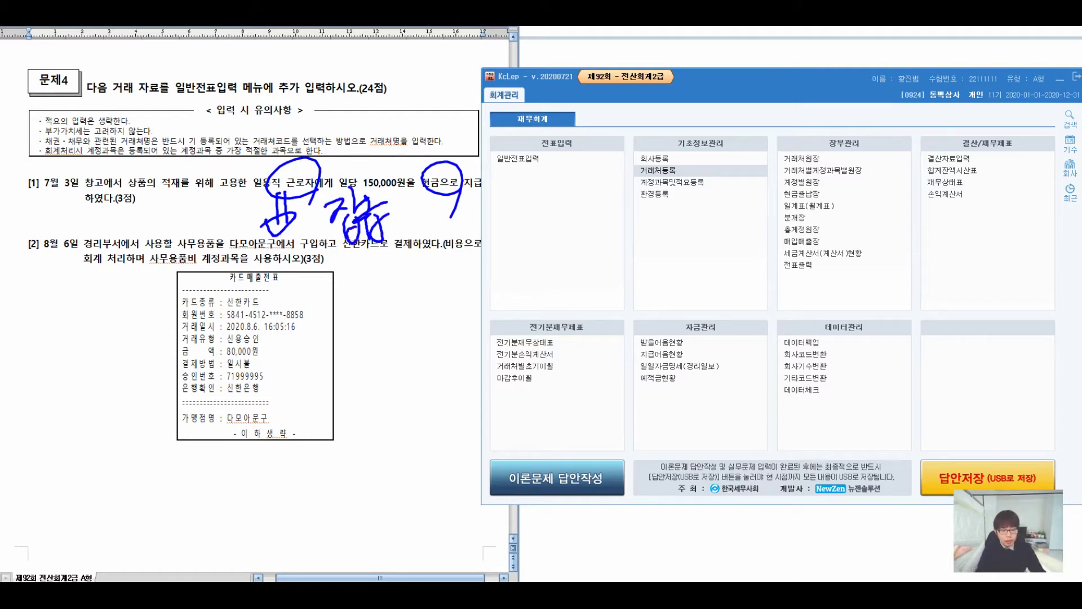
# - Hand-write =(알바생) and =(일용직) next to the 잡급 note as bracketed explanations
pyautogui.moveTo(524, 213)
pyautogui.mouseDown()
pyautogui.moveTo(527, 244)
pyautogui.moveTo(546, 260)
pyautogui.moveTo(598, 231)
pyautogui.moveTo(637, 262)
pyautogui.mouseUp()
pyautogui.moveTo(434, 228); pyautogui.dragTo(465, 230)
pyautogui.moveTo(502, 198); pyautogui.dragTo(490, 269)
pyautogui.moveTo(640, 169); pyautogui.dragTo(648, 275)
pyautogui.moveTo(485, 287)
pyautogui.mouseDown()
pyautogui.moveTo(465, 338)
pyautogui.moveTo(507, 316)
pyautogui.moveTo(538, 333)
pyautogui.moveTo(572, 324)
pyautogui.mouseUp()
pyautogui.moveTo(564, 288); pyautogui.dragTo(603, 335)
pyautogui.moveTo(617, 285); pyautogui.dragTo(625, 354)
pyautogui.moveTo(417, 325)
pyautogui.mouseDown()
pyautogui.moveTo(451, 321)
pyautogui.moveTo(455, 333)
pyautogui.mouseUp()
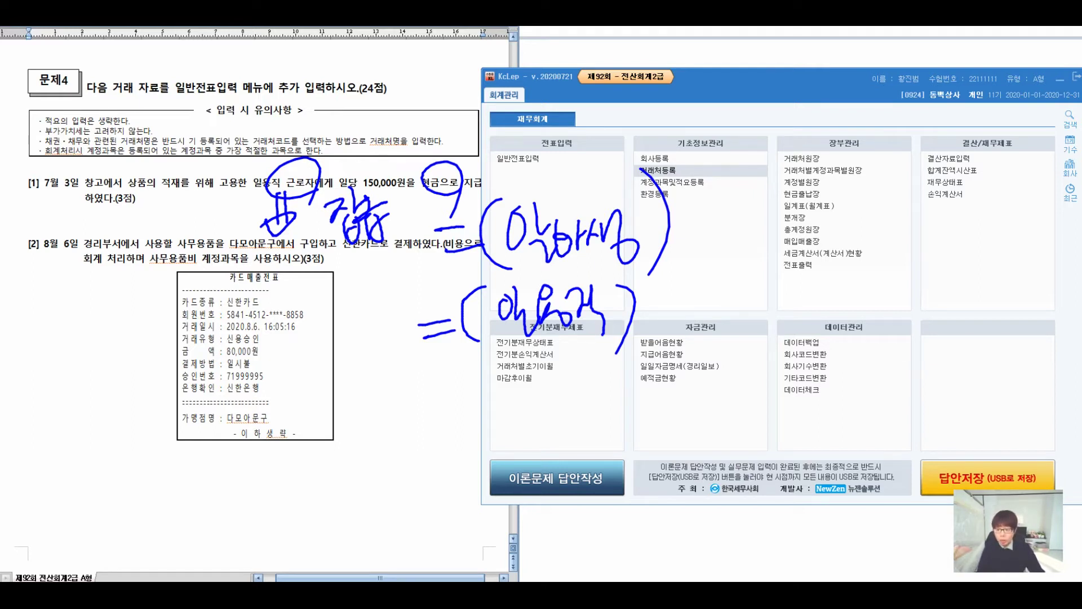
# - Draw a line from 현금으로 to a circled 현금 note with an arrow to a second circled note, and clear the drawing
pyautogui.moveTo(462, 155)
pyautogui.mouseDown()
pyautogui.moveTo(678, 113)
pyautogui.moveTo(716, 120)
pyautogui.moveTo(772, 163)
pyautogui.mouseUp()
pyautogui.moveTo(761, 108)
pyautogui.mouseDown()
pyautogui.moveTo(768, 157)
pyautogui.moveTo(797, 130)
pyautogui.moveTo(794, 169)
pyautogui.mouseUp()
pyautogui.moveTo(805, 121)
pyautogui.mouseDown()
pyautogui.moveTo(733, 169)
pyautogui.moveTo(808, 189)
pyautogui.moveTo(848, 134)
pyautogui.mouseUp()
pyautogui.moveTo(822, 159)
pyautogui.mouseDown()
pyautogui.moveTo(855, 156)
pyautogui.moveTo(854, 166)
pyautogui.mouseUp()
pyautogui.click(890, 132)
pyautogui.moveTo(885, 126); pyautogui.dragTo(910, 155)
pyautogui.moveTo(904, 118)
pyautogui.mouseDown()
pyautogui.moveTo(927, 164)
pyautogui.moveTo(976, 153)
pyautogui.moveTo(913, 181)
pyautogui.mouseUp()
pyautogui.moveTo(968, 224); pyautogui.dragTo(997, 218)
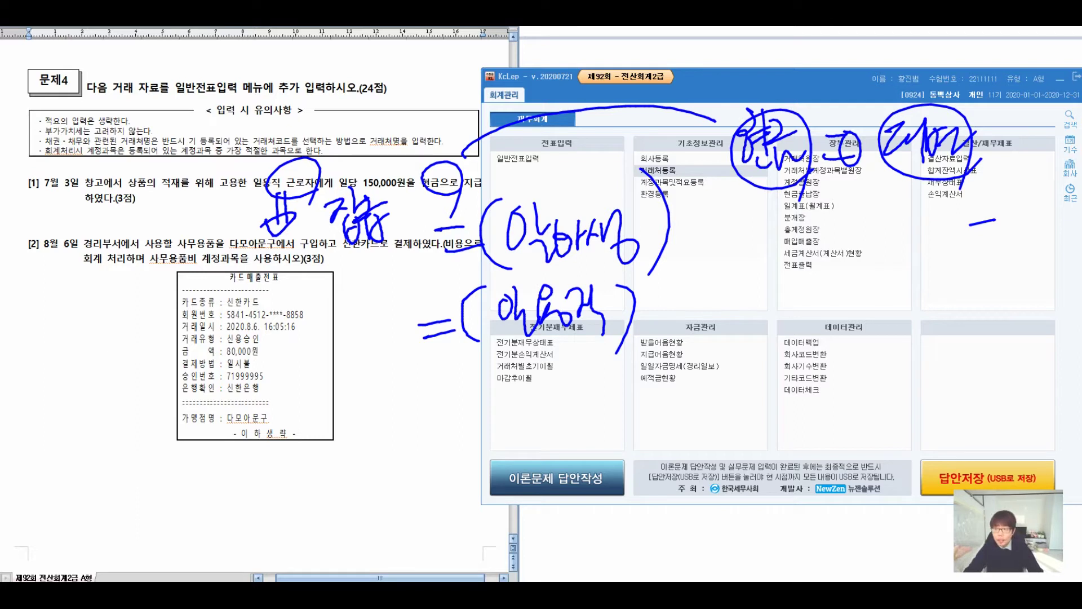
pyautogui.press('Escape')
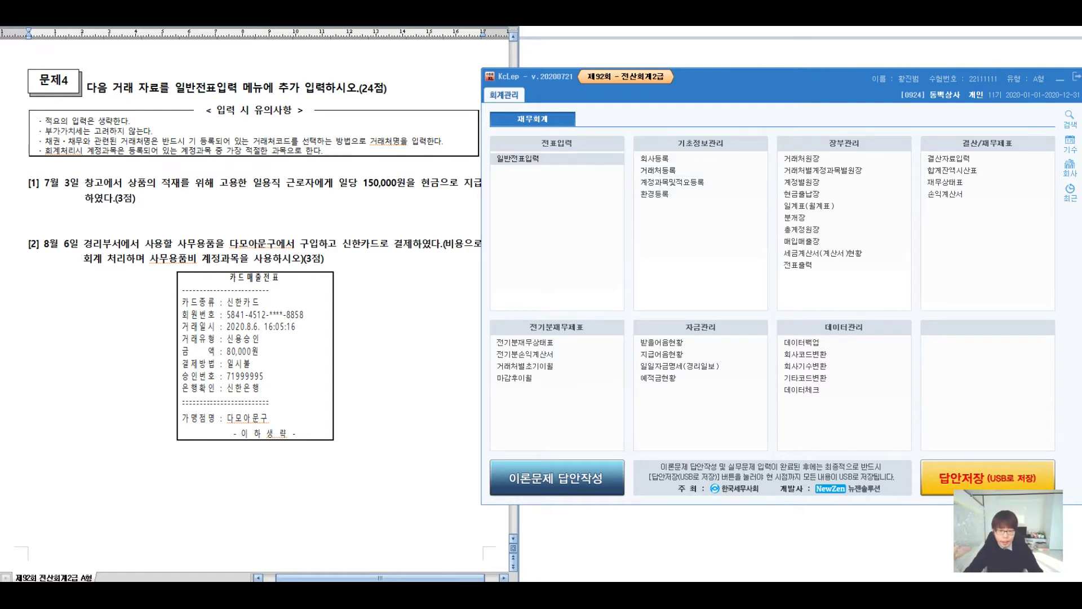
# - Open 일반전표입력 and set the voucher date to July 3 (month 07, day 3)
pyautogui.click(518, 158)
pyautogui.moveTo(554, 149); pyautogui.dragTo(603, 118)
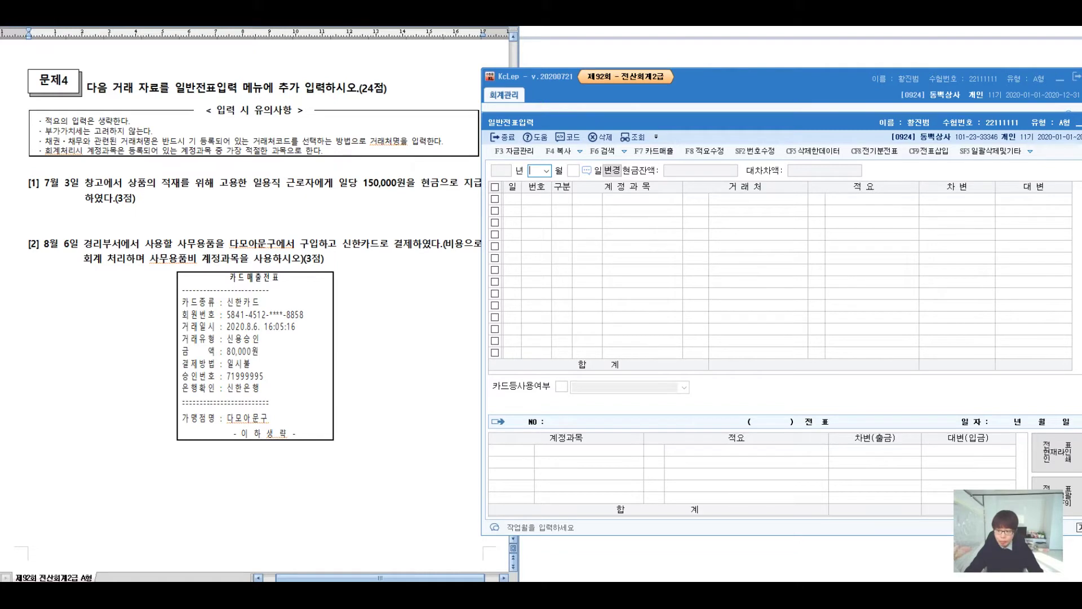
pyautogui.write('7')
pyautogui.press('Return')
pyautogui.write('3')
pyautogui.press('Return')
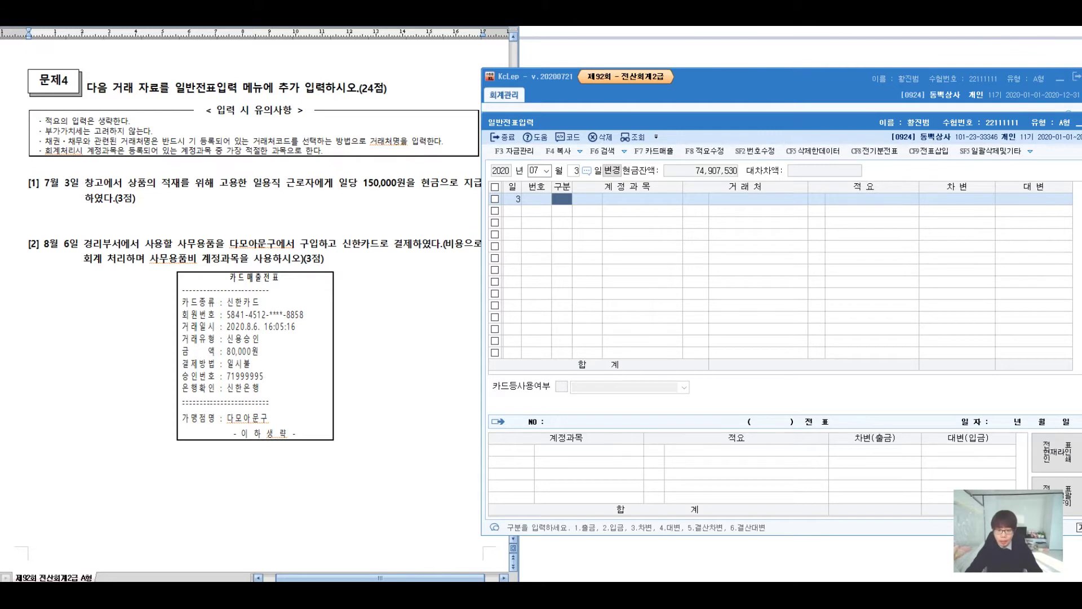
# - Set the entry's 구분 to 출금 and search the account codes for 잡급
pyautogui.write('1')
pyautogui.press('Return')
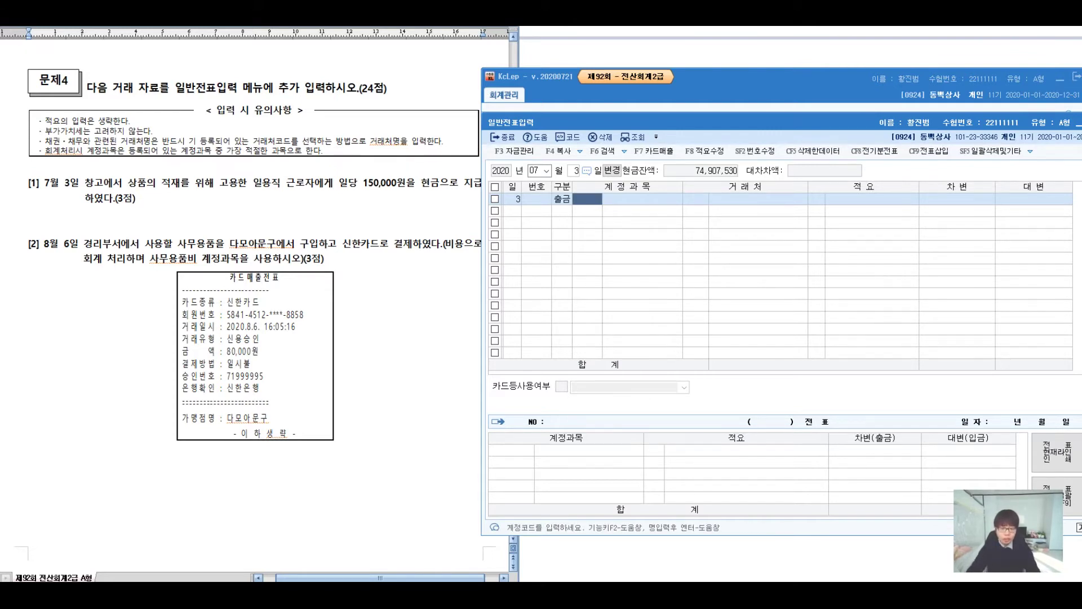
pyautogui.press('F2')
pyautogui.write('잡급')
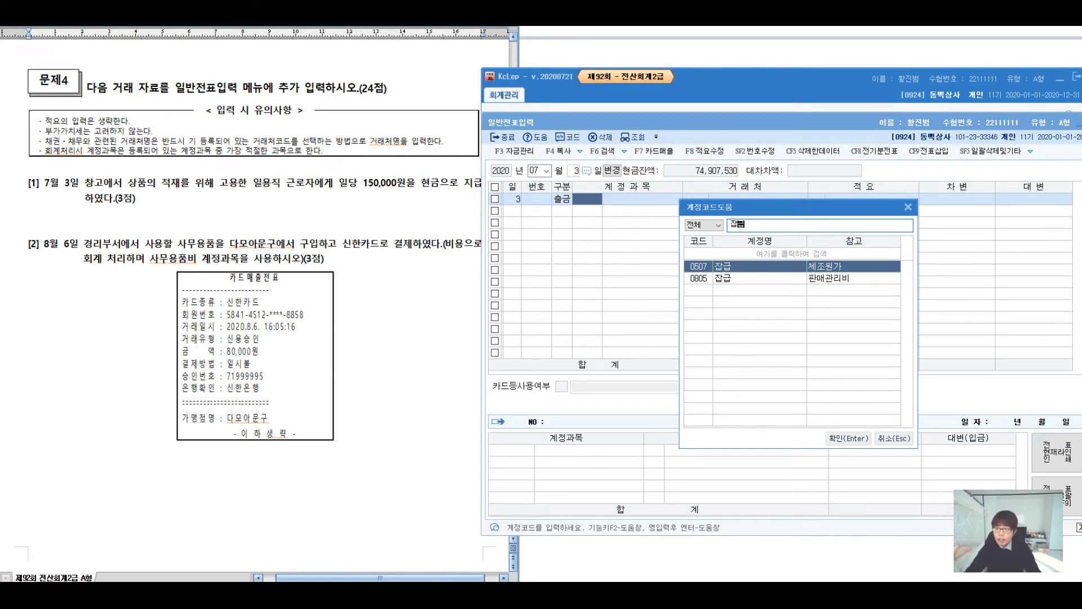
pyautogui.press('Return')
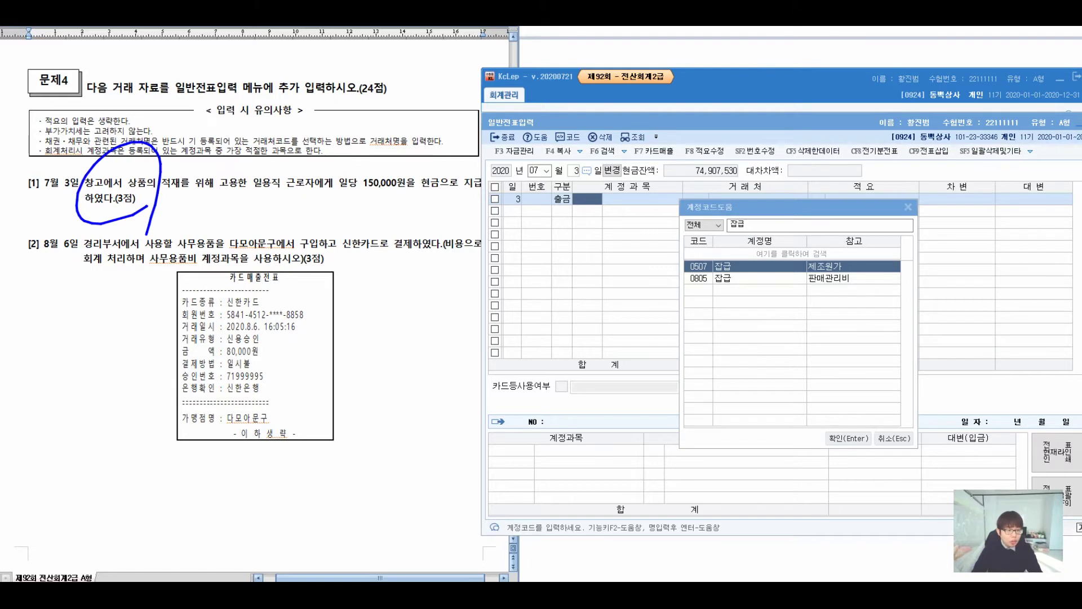
# - Mark the warehouse wording in question [1], cross out the 0507 잡급 row, circle 0805 잡급, and clear the markings
pyautogui.moveTo(180, 154)
pyautogui.mouseDown()
pyautogui.moveTo(240, 129)
pyautogui.moveTo(251, 169)
pyautogui.moveTo(228, 179)
pyautogui.mouseUp()
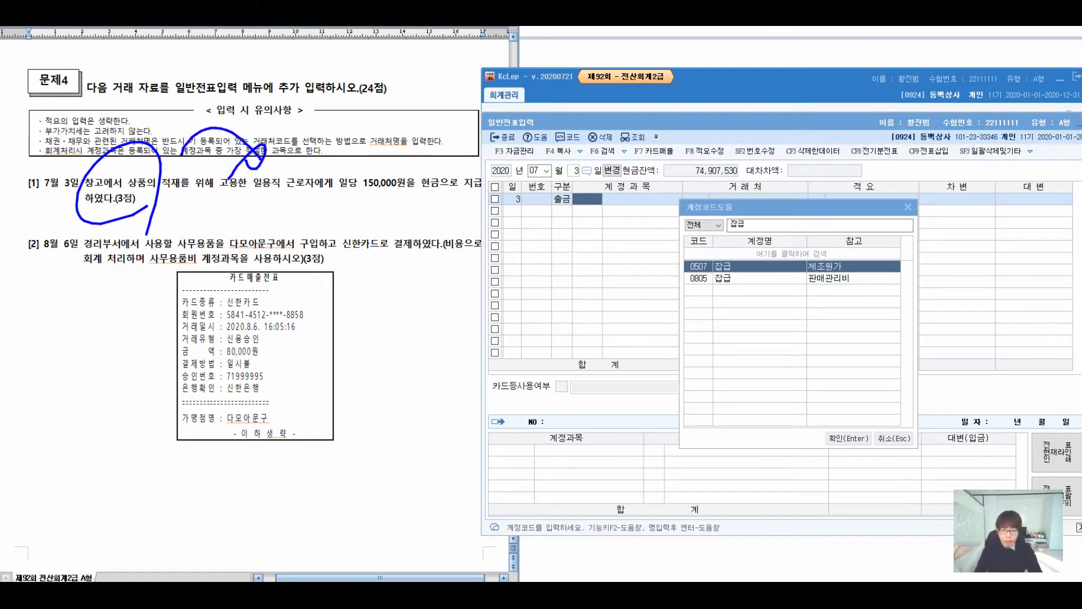
pyautogui.moveTo(689, 267); pyautogui.dragTo(732, 262)
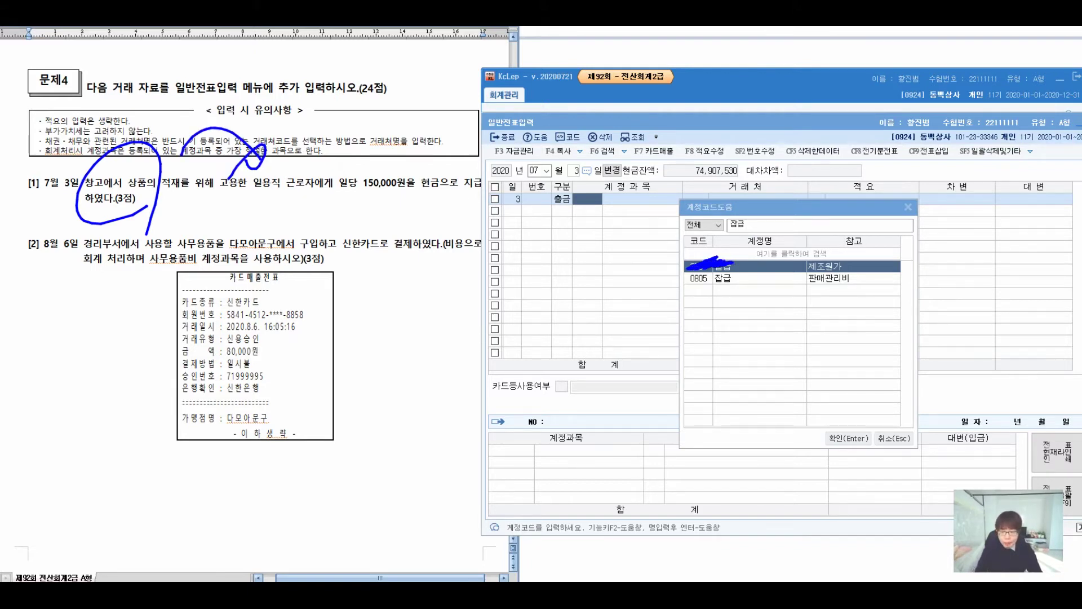
pyautogui.moveTo(805, 269); pyautogui.dragTo(846, 262)
pyautogui.moveTo(730, 269); pyautogui.dragTo(716, 305)
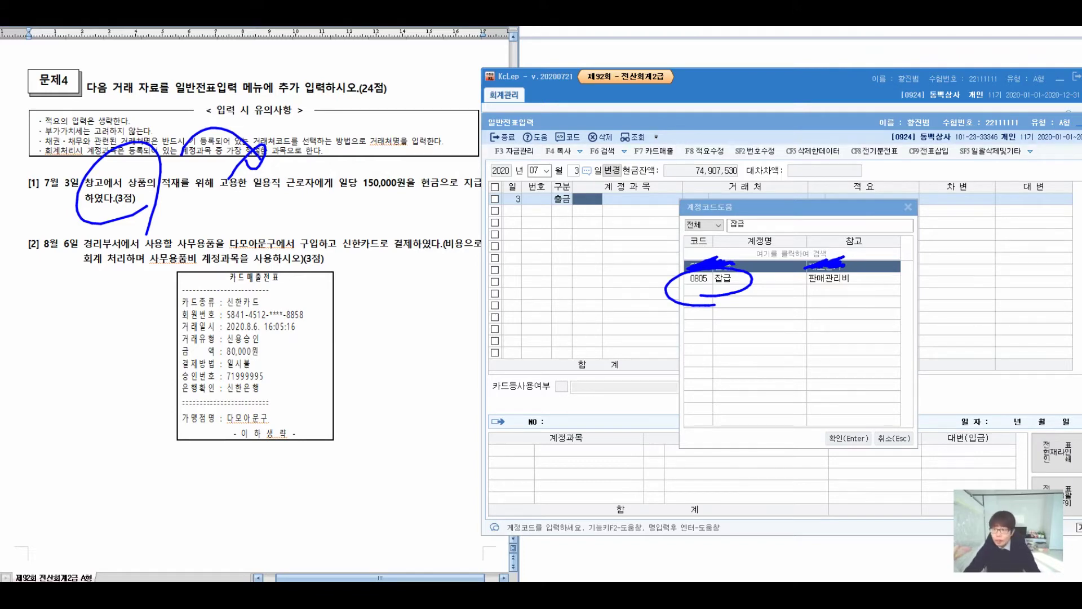
pyautogui.press('Escape')
# - Choose 0805 잡급 (판매관리비) without a 거래처 or 적요 and record the amount as 150,000
pyautogui.press('Down')
pyautogui.press('Return')
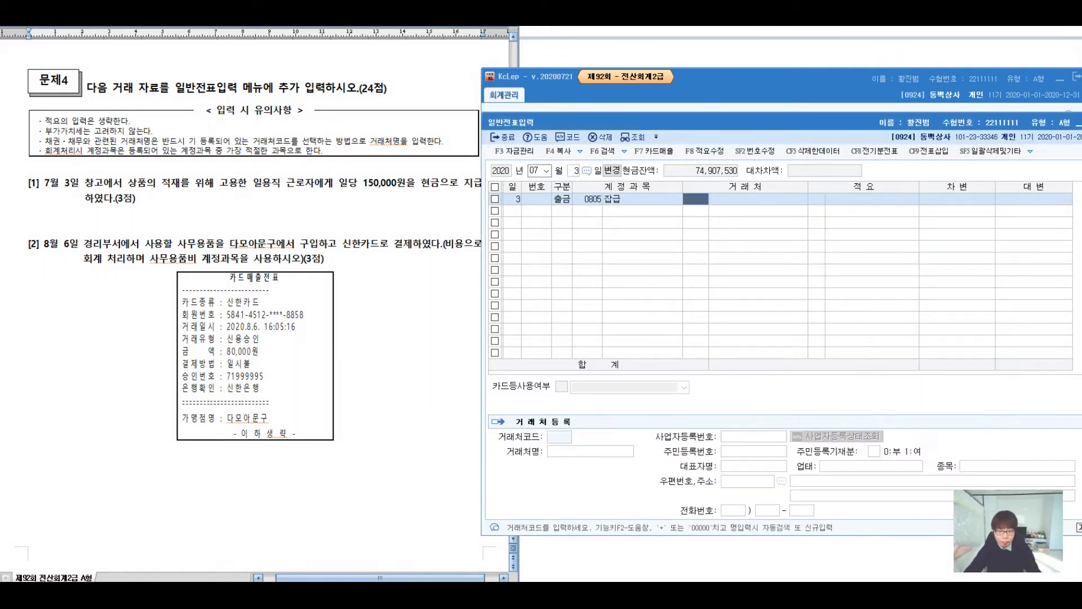
pyautogui.press('Return')
pyautogui.press('Return')
pyautogui.write('150000')
pyautogui.press('Return')
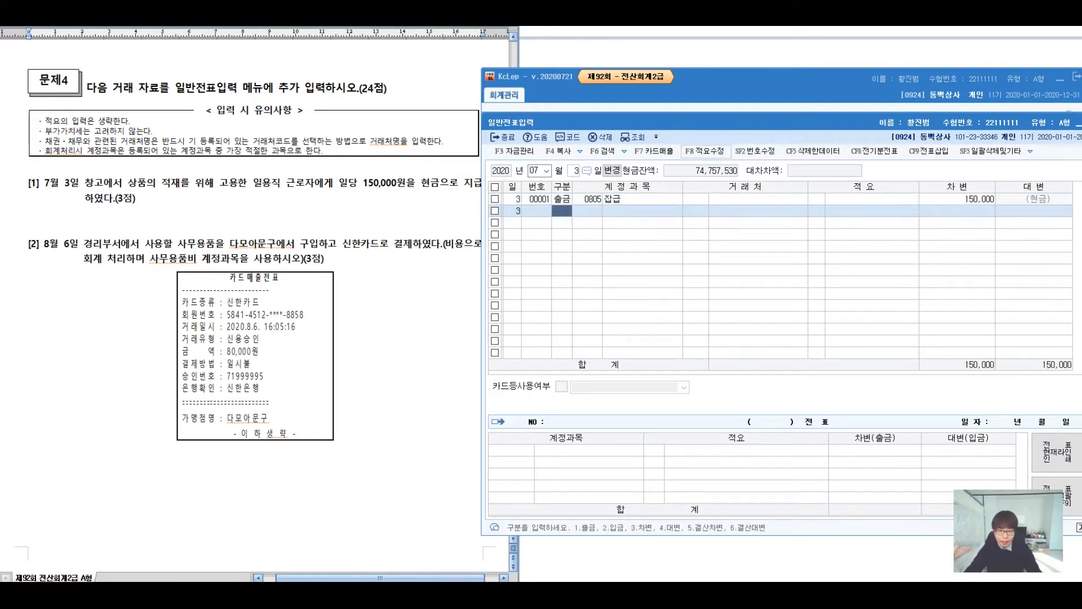
# - Bring the question document forward, circle 사무용품 and 카드로 in question [2], and underline 사무용품비
pyautogui.click(325, 258)
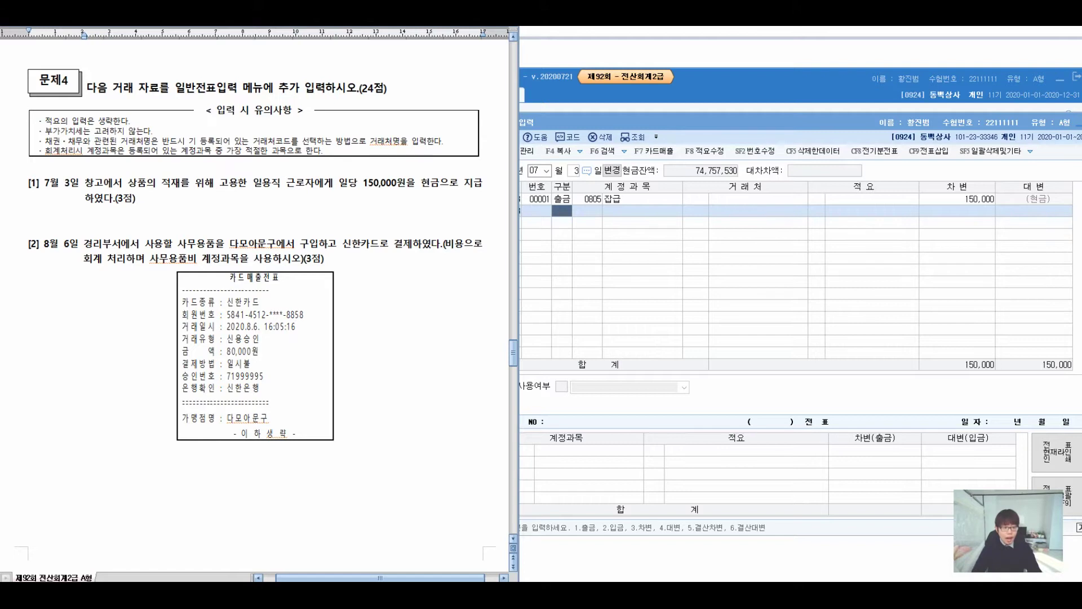
pyautogui.moveTo(195, 225)
pyautogui.mouseDown()
pyautogui.moveTo(182, 217)
pyautogui.moveTo(164, 239)
pyautogui.mouseUp()
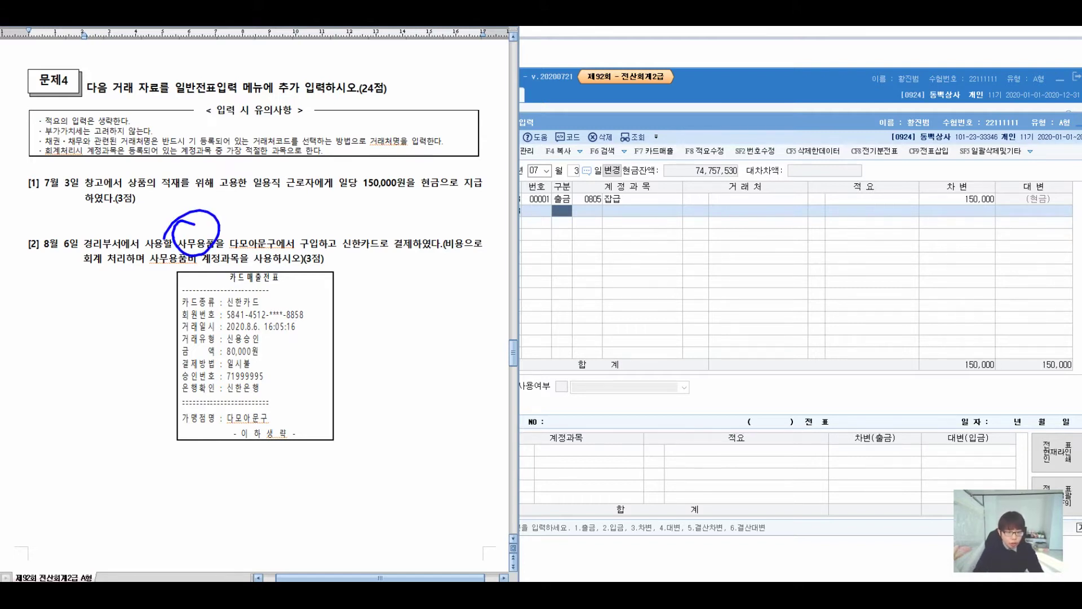
pyautogui.moveTo(384, 224); pyautogui.dragTo(340, 249)
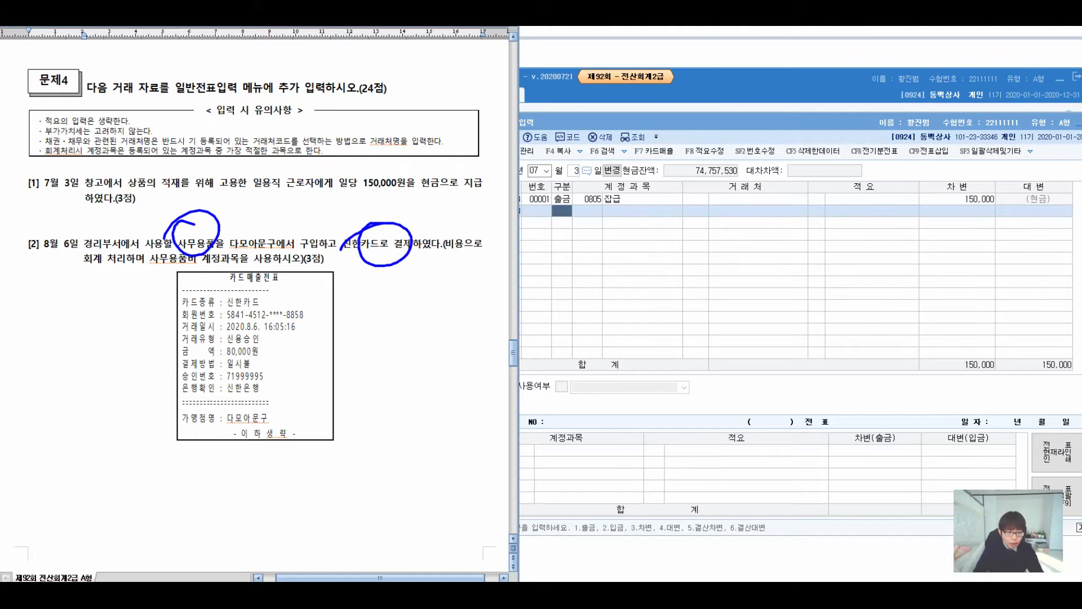
pyautogui.moveTo(162, 270); pyautogui.dragTo(199, 273)
# - Hand-write 비용 with 소모품비 or 사무용품비 above question [2], and a circled 비용 with an arrow beside the card slip
pyautogui.moveTo(82, 222)
pyautogui.mouseDown()
pyautogui.moveTo(163, 150)
pyautogui.moveTo(209, 167)
pyautogui.mouseUp()
pyautogui.moveTo(224, 120)
pyautogui.mouseDown()
pyautogui.moveTo(228, 173)
pyautogui.moveTo(229, 135)
pyautogui.mouseUp()
pyautogui.moveTo(231, 138)
pyautogui.mouseDown()
pyautogui.moveTo(231, 158)
pyautogui.moveTo(251, 140)
pyautogui.mouseUp()
pyautogui.moveTo(242, 163); pyautogui.dragTo(261, 137)
pyautogui.moveTo(297, 141); pyautogui.dragTo(313, 150)
pyautogui.moveTo(335, 122)
pyautogui.mouseDown()
pyautogui.moveTo(327, 148)
pyautogui.moveTo(344, 161)
pyautogui.mouseUp()
pyautogui.moveTo(352, 120)
pyautogui.mouseDown()
pyautogui.moveTo(363, 136)
pyautogui.moveTo(387, 116)
pyautogui.mouseUp()
pyautogui.moveTo(354, 151)
pyautogui.mouseDown()
pyautogui.moveTo(412, 151)
pyautogui.moveTo(420, 163)
pyautogui.moveTo(456, 136)
pyautogui.moveTo(471, 144)
pyautogui.mouseUp()
pyautogui.moveTo(495, 108)
pyautogui.mouseDown()
pyautogui.moveTo(495, 150)
pyautogui.moveTo(507, 128)
pyautogui.mouseUp()
pyautogui.moveTo(505, 114); pyautogui.dragTo(516, 173)
pyautogui.moveTo(511, 113)
pyautogui.mouseDown()
pyautogui.moveTo(530, 125)
pyautogui.moveTo(534, 151)
pyautogui.moveTo(548, 131)
pyautogui.moveTo(562, 150)
pyautogui.moveTo(576, 138)
pyautogui.mouseUp()
pyautogui.moveTo(582, 119); pyautogui.dragTo(580, 198)
pyautogui.moveTo(181, 275)
pyautogui.mouseDown()
pyautogui.moveTo(179, 341)
pyautogui.moveTo(134, 403)
pyautogui.mouseUp()
pyautogui.moveTo(132, 385); pyautogui.dragTo(146, 382)
pyautogui.moveTo(151, 365)
pyautogui.mouseDown()
pyautogui.moveTo(158, 427)
pyautogui.moveTo(157, 400)
pyautogui.mouseUp()
pyautogui.moveTo(160, 395)
pyautogui.mouseDown()
pyautogui.moveTo(176, 404)
pyautogui.moveTo(172, 456)
pyautogui.mouseUp()
# - Draw an arrow down from the circled card payment, write a row of example amounts from 50만 to 10만, and underline it
pyautogui.moveTo(389, 258)
pyautogui.mouseDown()
pyautogui.moveTo(393, 305)
pyautogui.moveTo(406, 289)
pyautogui.mouseUp()
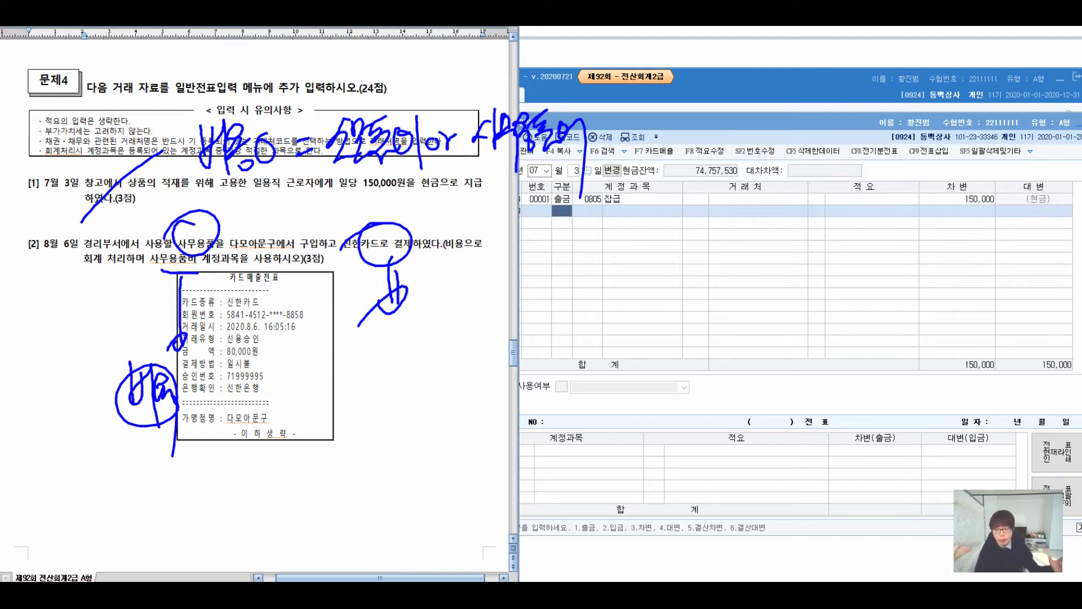
pyautogui.moveTo(440, 270)
pyautogui.mouseDown()
pyautogui.moveTo(463, 307)
pyautogui.moveTo(506, 296)
pyautogui.mouseUp()
pyautogui.moveTo(540, 274)
pyautogui.mouseDown()
pyautogui.moveTo(533, 304)
pyautogui.moveTo(575, 294)
pyautogui.mouseUp()
pyautogui.moveTo(586, 265)
pyautogui.mouseDown()
pyautogui.moveTo(589, 289)
pyautogui.moveTo(602, 293)
pyautogui.mouseUp()
pyautogui.moveTo(657, 251)
pyautogui.mouseDown()
pyautogui.moveTo(651, 285)
pyautogui.moveTo(723, 277)
pyautogui.mouseUp()
pyautogui.moveTo(733, 272); pyautogui.dragTo(736, 273)
pyautogui.moveTo(785, 243); pyautogui.dragTo(777, 278)
pyautogui.moveTo(790, 264); pyautogui.dragTo(838, 272)
pyautogui.moveTo(851, 260); pyautogui.dragTo(851, 262)
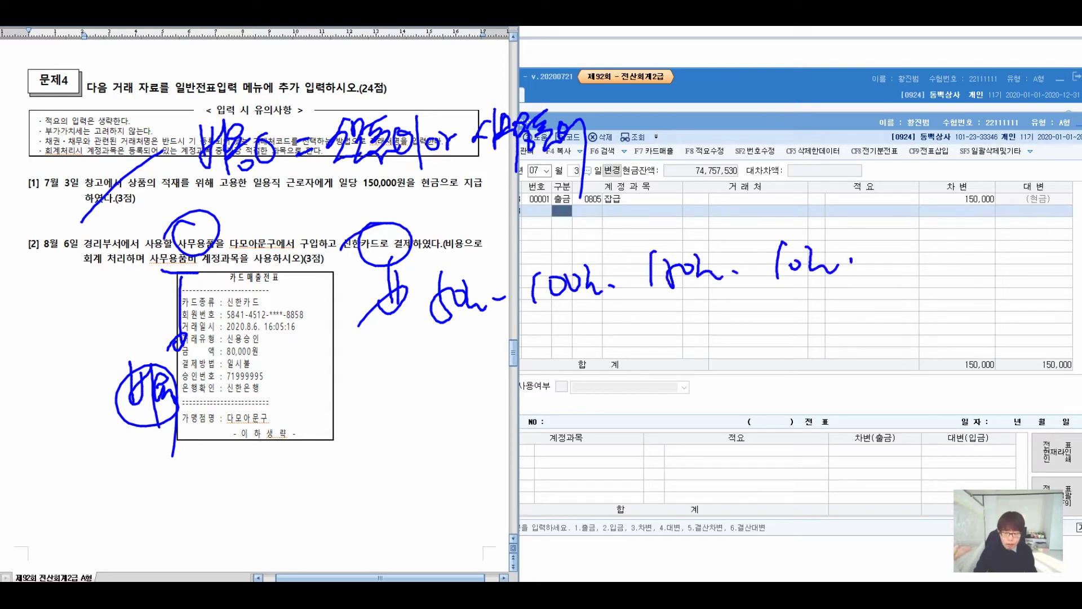
pyautogui.moveTo(407, 360)
pyautogui.mouseDown()
pyautogui.moveTo(766, 280)
pyautogui.moveTo(852, 285)
pyautogui.mouseUp()
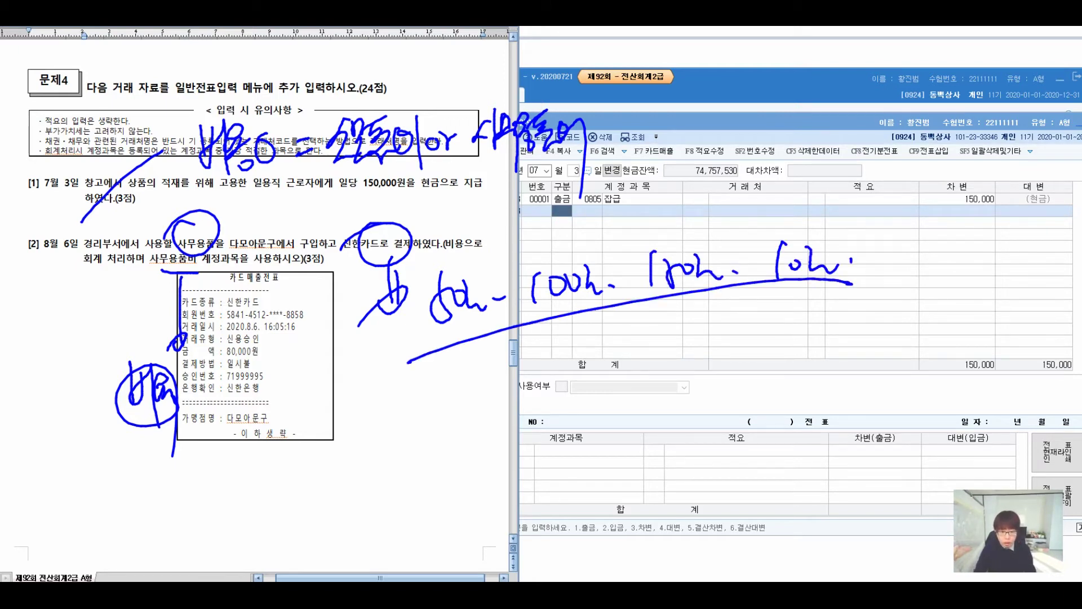
# - Hand-write an 8/6 payment note below the amounts with an arrow to a question ending in (O / X)
pyautogui.moveTo(454, 396); pyautogui.dragTo(436, 438)
pyautogui.moveTo(467, 369); pyautogui.dragTo(471, 454)
pyautogui.moveTo(489, 400); pyautogui.dragTo(485, 435)
pyautogui.moveTo(502, 394)
pyautogui.mouseDown()
pyautogui.moveTo(514, 395)
pyautogui.moveTo(515, 420)
pyautogui.mouseUp()
pyautogui.moveTo(533, 388); pyautogui.dragTo(525, 416)
pyautogui.moveTo(540, 383); pyautogui.dragTo(546, 417)
pyautogui.moveTo(548, 392); pyautogui.dragTo(582, 445)
pyautogui.moveTo(583, 389); pyautogui.dragTo(610, 410)
pyautogui.moveTo(626, 372); pyautogui.dragTo(660, 411)
pyautogui.moveTo(655, 366); pyautogui.dragTo(679, 383)
pyautogui.moveTo(686, 345)
pyautogui.mouseDown()
pyautogui.moveTo(694, 404)
pyautogui.moveTo(717, 345)
pyautogui.mouseUp()
pyautogui.moveTo(712, 378); pyautogui.dragTo(712, 388)
pyautogui.moveTo(745, 334)
pyautogui.mouseDown()
pyautogui.moveTo(734, 366)
pyautogui.moveTo(747, 388)
pyautogui.mouseUp()
pyautogui.moveTo(759, 346); pyautogui.dragTo(761, 369)
pyautogui.moveTo(810, 312); pyautogui.dragTo(792, 383)
pyautogui.moveTo(815, 337)
pyautogui.mouseDown()
pyautogui.moveTo(829, 356)
pyautogui.moveTo(818, 354)
pyautogui.mouseUp()
pyautogui.moveTo(844, 319); pyautogui.dragTo(842, 384)
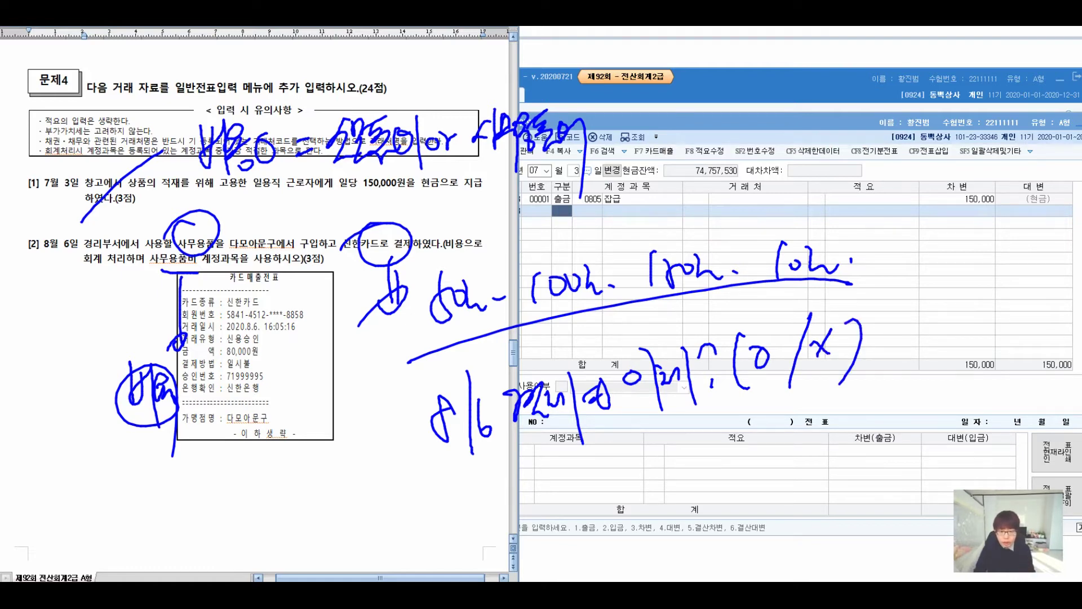
# - Circle the 100만 example amount and draw an arrow from it down to the 8/6 note
pyautogui.moveTo(589, 237); pyautogui.dragTo(612, 285)
pyautogui.moveTo(590, 311); pyautogui.dragTo(575, 384)
pyautogui.moveTo(559, 319); pyautogui.dragTo(522, 380)
pyautogui.moveTo(565, 339); pyautogui.dragTo(531, 383)
pyautogui.moveTo(564, 299); pyautogui.dragTo(544, 352)
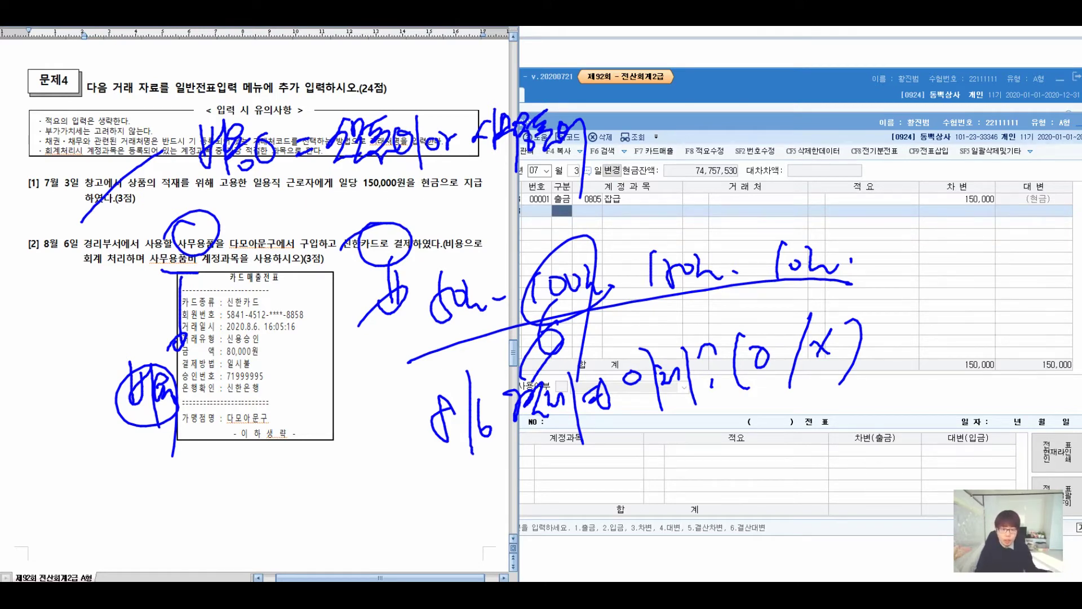
# - Write an arrowed 지급 X note below the 8/6 line with a further arrow to a circled conclusion
pyautogui.moveTo(590, 483); pyautogui.dragTo(632, 473)
pyautogui.moveTo(597, 486)
pyautogui.mouseDown()
pyautogui.moveTo(630, 478)
pyautogui.moveTo(612, 485)
pyautogui.mouseUp()
pyautogui.moveTo(615, 463)
pyautogui.mouseDown()
pyautogui.moveTo(634, 474)
pyautogui.moveTo(680, 457)
pyautogui.moveTo(727, 469)
pyautogui.moveTo(751, 457)
pyautogui.mouseUp()
pyautogui.moveTo(755, 425)
pyautogui.mouseDown()
pyautogui.moveTo(761, 476)
pyautogui.moveTo(782, 451)
pyautogui.mouseUp()
pyautogui.moveTo(796, 411)
pyautogui.mouseDown()
pyautogui.moveTo(814, 446)
pyautogui.moveTo(792, 451)
pyautogui.mouseUp()
pyautogui.moveTo(840, 405); pyautogui.dragTo(863, 434)
pyautogui.moveTo(874, 394)
pyautogui.mouseDown()
pyautogui.moveTo(884, 393)
pyautogui.moveTo(878, 420)
pyautogui.mouseUp()
pyautogui.moveTo(898, 389)
pyautogui.mouseDown()
pyautogui.moveTo(892, 431)
pyautogui.moveTo(913, 420)
pyautogui.mouseUp()
pyautogui.moveTo(922, 381)
pyautogui.mouseDown()
pyautogui.moveTo(920, 447)
pyautogui.moveTo(958, 420)
pyautogui.mouseUp()
pyautogui.moveTo(885, 389); pyautogui.dragTo(876, 395)
pyautogui.moveTo(954, 451); pyautogui.dragTo(949, 459)
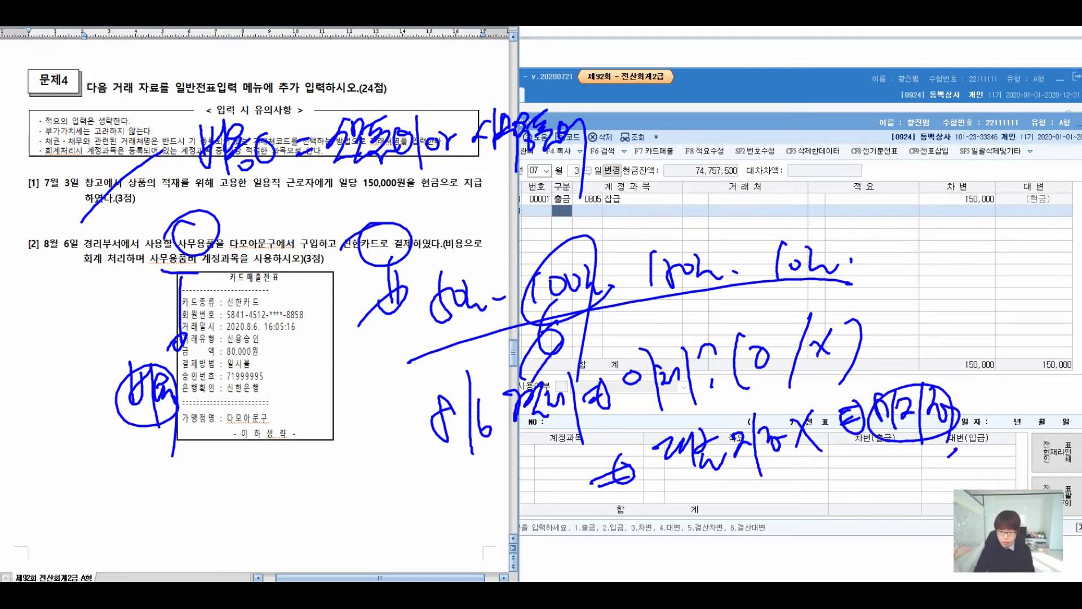
# - Draw a line from the circled card payment to a circled 미지급금 note above, and erase all pen drawings
pyautogui.moveTo(409, 232)
pyautogui.mouseDown()
pyautogui.moveTo(783, 153)
pyautogui.moveTo(773, 169)
pyautogui.mouseUp()
pyautogui.moveTo(698, 91)
pyautogui.mouseDown()
pyautogui.moveTo(728, 115)
pyautogui.moveTo(760, 110)
pyautogui.mouseUp()
pyautogui.moveTo(762, 73)
pyautogui.mouseDown()
pyautogui.moveTo(764, 139)
pyautogui.moveTo(824, 112)
pyautogui.mouseUp()
pyautogui.moveTo(844, 61); pyautogui.dragTo(841, 125)
pyautogui.moveTo(871, 98); pyautogui.dragTo(885, 119)
pyautogui.moveTo(812, 67); pyautogui.dragTo(880, 105)
pyautogui.moveTo(881, 136); pyautogui.dragTo(888, 133)
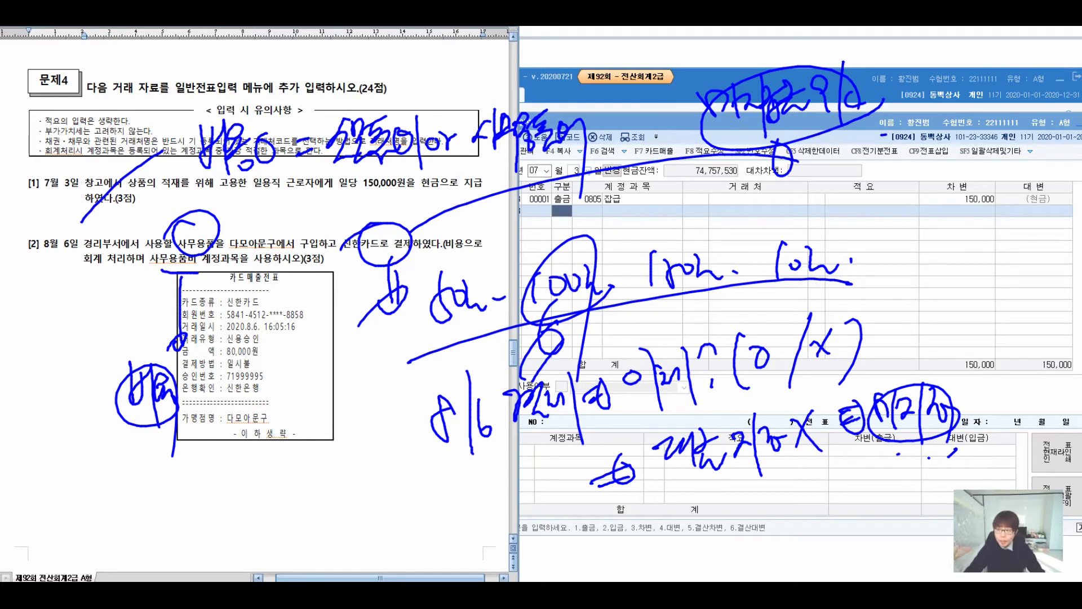
pyautogui.press('e')
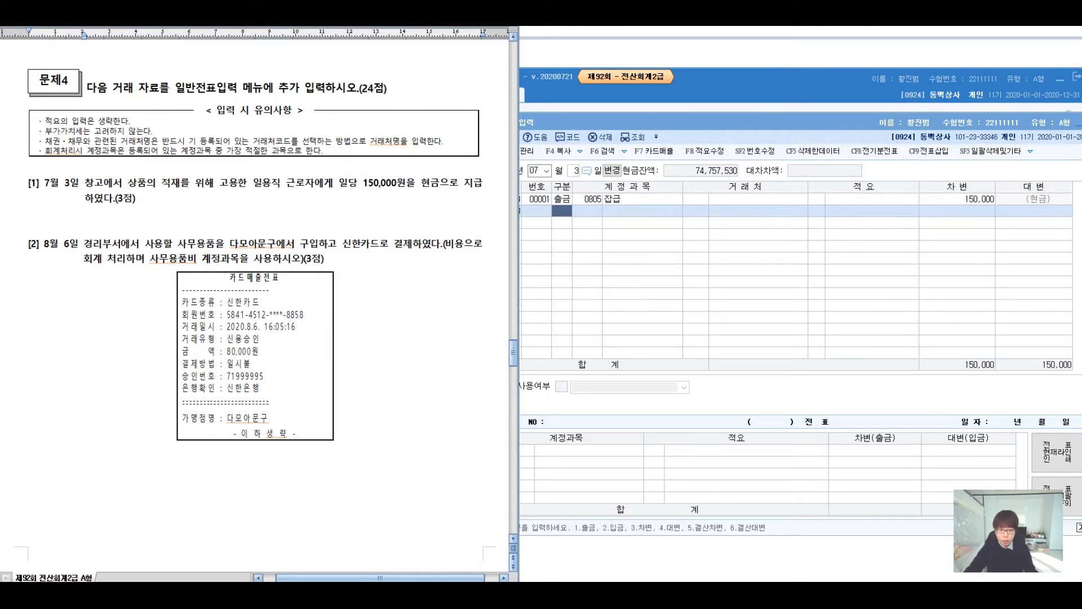
# - Return to the 일반전표입력 window in KcLep and set the voucher date to August 6 (month 08, day 6)
pyautogui.hotkey('alt', 'Tab')
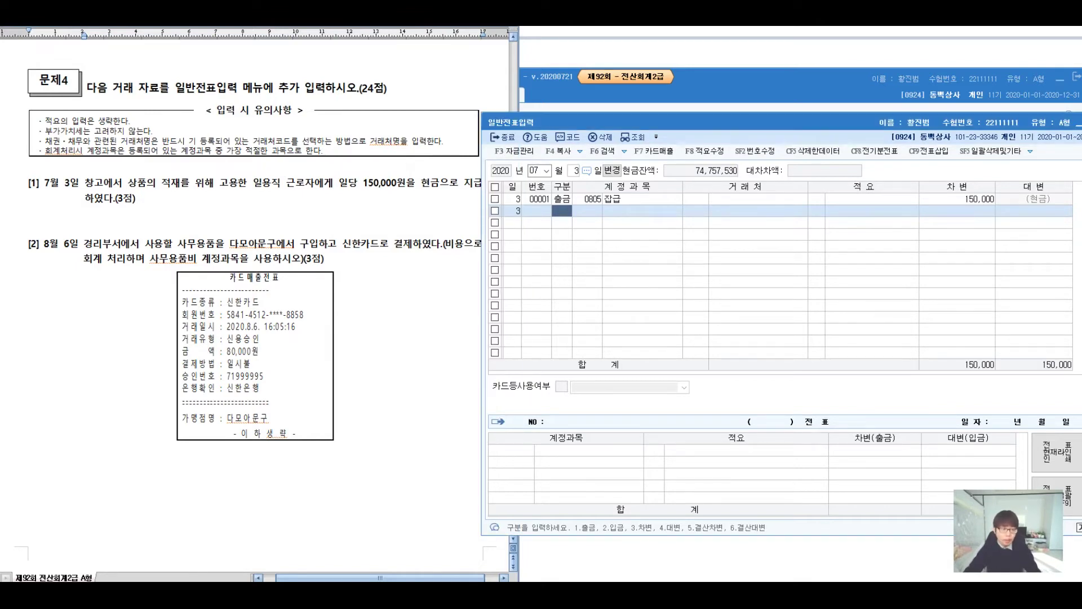
pyautogui.click(546, 171)
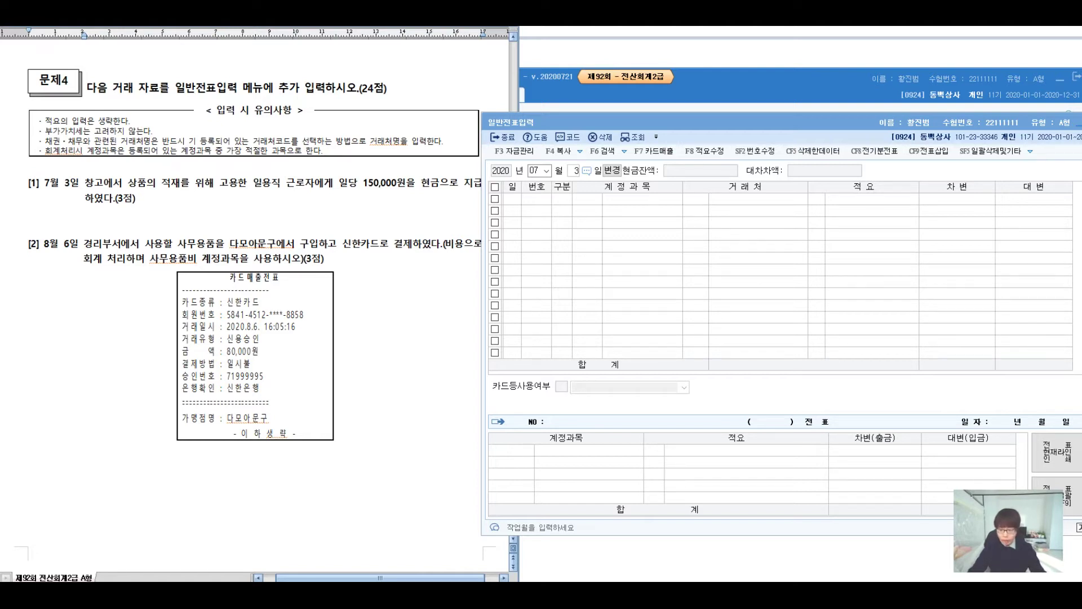
pyautogui.click(534, 171)
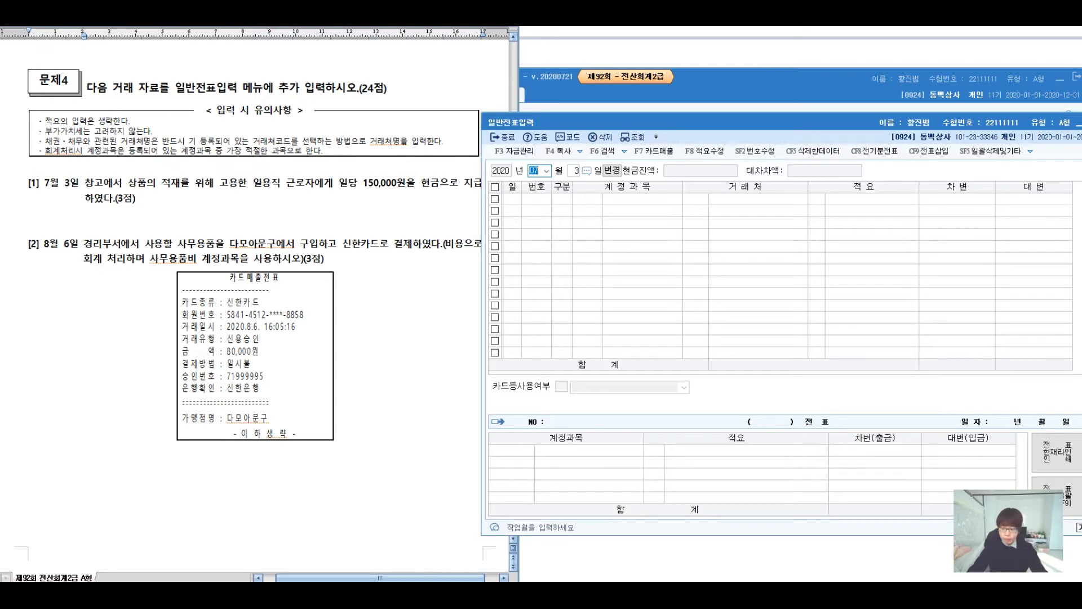
pyautogui.write('08')
pyautogui.press('Return')
pyautogui.press('Return')
pyautogui.write('6')
pyautogui.press('Return')
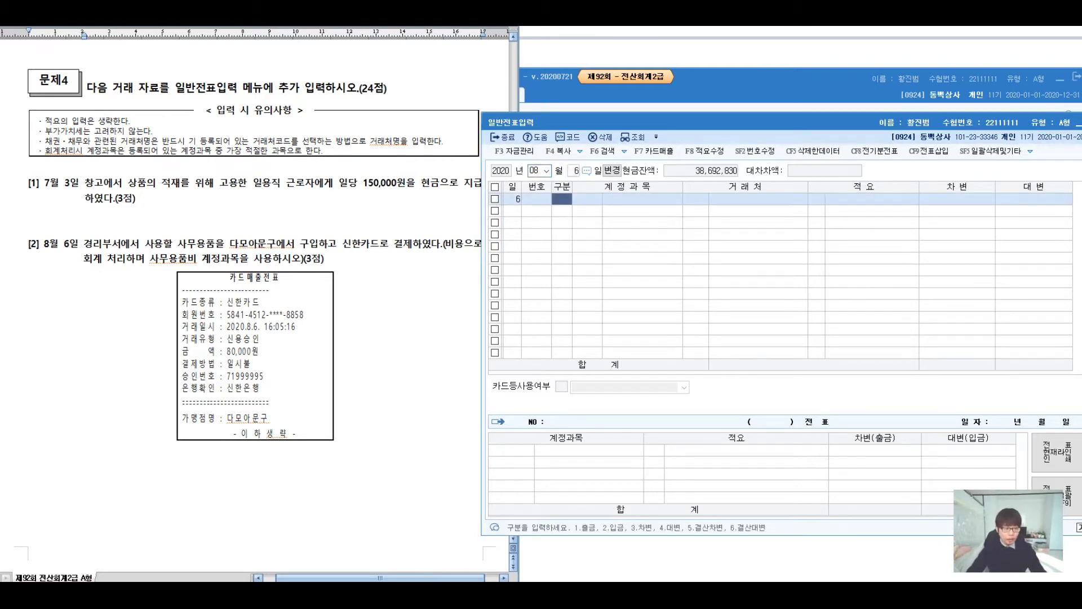
# - Set the entry's 구분 to 차변 and search the account codes for 소모품, replacing it with 사무용품비
pyautogui.write('3')
pyautogui.press('Return')
pyautogui.write('소모')
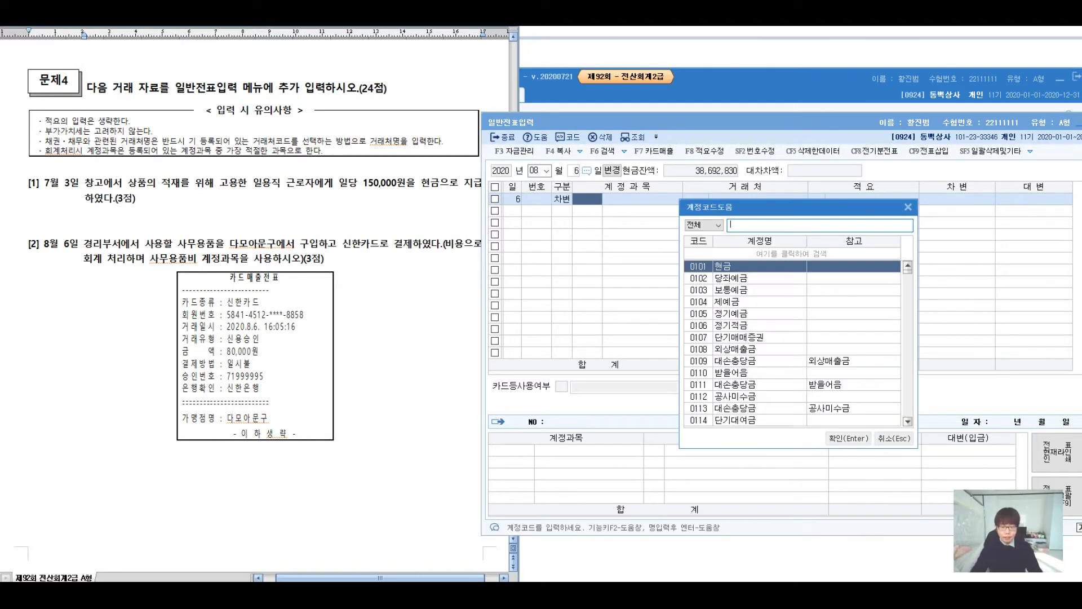
pyautogui.write('푸')
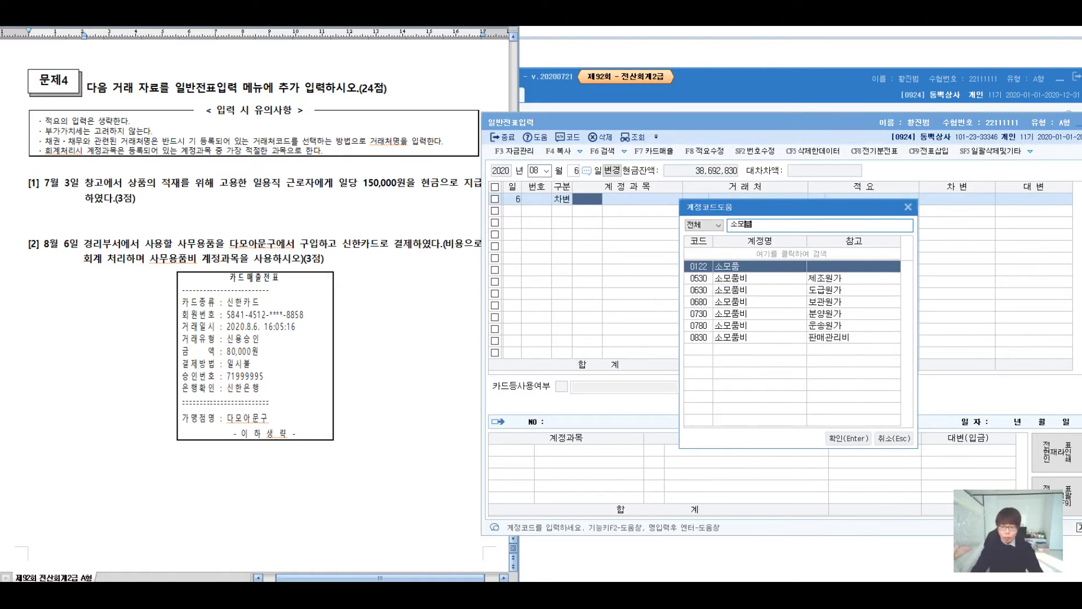
pyautogui.press('BackSpace')
pyautogui.press('BackSpace')
pyautogui.press('BackSpace')
pyautogui.press('BackSpace')
pyautogui.write('사무용푸ㅁ비')
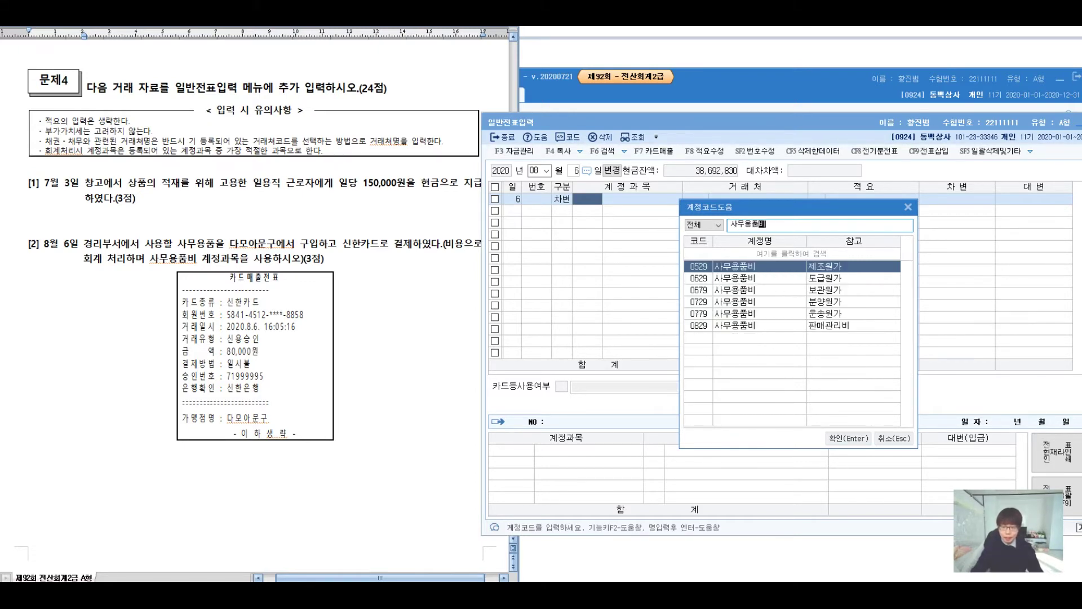
# - Circle 경리부서에서 in question [2] and hand-write a 사무 note linked to it above
pyautogui.moveTo(145, 264); pyautogui.dragTo(128, 302)
pyautogui.moveTo(162, 170)
pyautogui.mouseDown()
pyautogui.moveTo(151, 197)
pyautogui.moveTo(167, 218)
pyautogui.mouseUp()
pyautogui.moveTo(166, 198); pyautogui.dragTo(194, 189)
pyautogui.moveTo(175, 203)
pyautogui.mouseDown()
pyautogui.moveTo(202, 186)
pyautogui.moveTo(201, 215)
pyautogui.mouseUp()
pyautogui.moveTo(202, 191)
pyautogui.mouseDown()
pyautogui.moveTo(223, 186)
pyautogui.moveTo(231, 209)
pyautogui.mouseUp()
pyautogui.moveTo(231, 209); pyautogui.dragTo(252, 191)
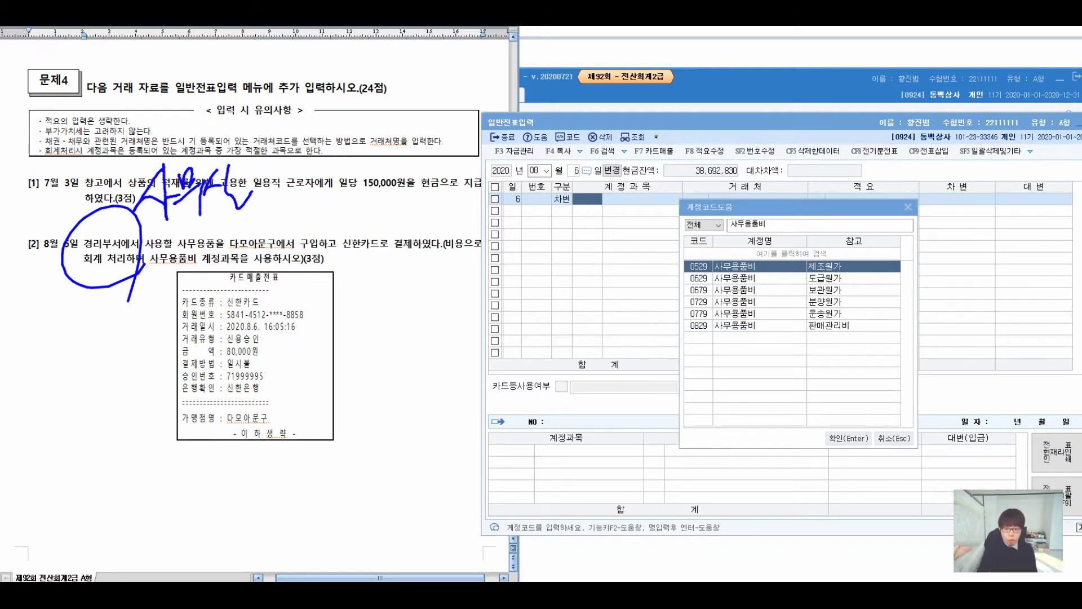
# - Cross out the 사무용품비 rows 0529 through 0779 in the account list
pyautogui.moveTo(685, 270)
pyautogui.mouseDown()
pyautogui.moveTo(707, 256)
pyautogui.moveTo(855, 262)
pyautogui.moveTo(718, 278)
pyautogui.moveTo(769, 271)
pyautogui.mouseUp()
pyautogui.moveTo(811, 274); pyautogui.dragTo(864, 270)
pyautogui.moveTo(688, 285)
pyautogui.mouseDown()
pyautogui.moveTo(683, 293)
pyautogui.moveTo(750, 285)
pyautogui.moveTo(756, 298)
pyautogui.mouseUp()
pyautogui.moveTo(818, 282); pyautogui.dragTo(840, 299)
pyautogui.moveTo(689, 319); pyautogui.dragTo(850, 311)
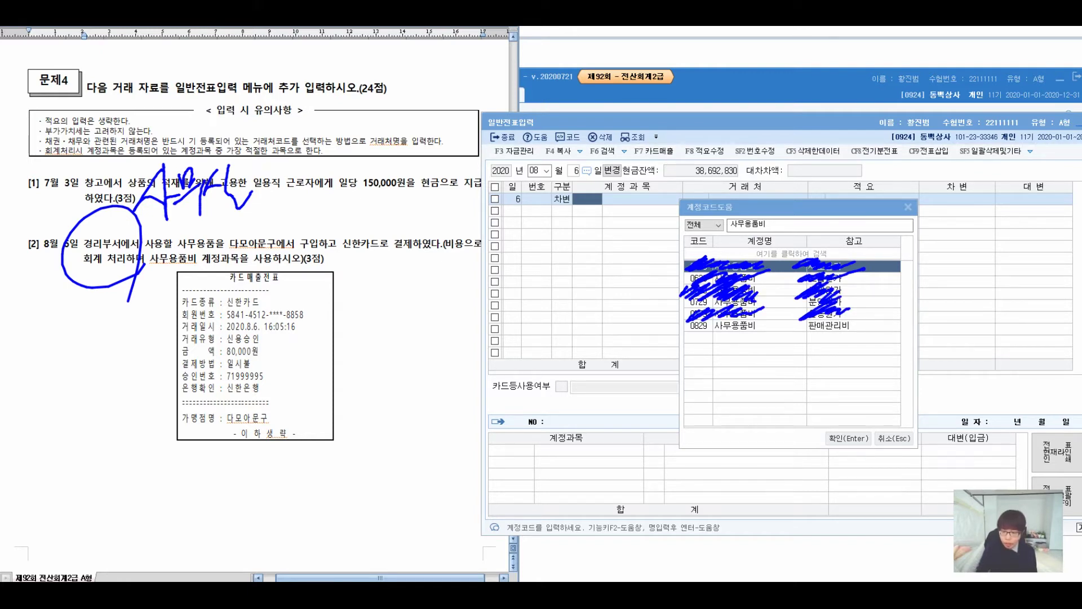
# - Write a circled note below the account list and draw an arrow from it to the 0829 사무용품비 row
pyautogui.moveTo(702, 403)
pyautogui.mouseDown()
pyautogui.moveTo(727, 366)
pyautogui.moveTo(854, 367)
pyautogui.moveTo(849, 408)
pyautogui.mouseUp()
pyautogui.moveTo(866, 366); pyautogui.dragTo(905, 391)
pyautogui.click(928, 387)
pyautogui.moveTo(694, 421)
pyautogui.mouseDown()
pyautogui.moveTo(625, 428)
pyautogui.moveTo(666, 438)
pyautogui.mouseUp()
pyautogui.moveTo(685, 336)
pyautogui.mouseDown()
pyautogui.moveTo(662, 417)
pyautogui.moveTo(653, 345)
pyautogui.mouseUp()
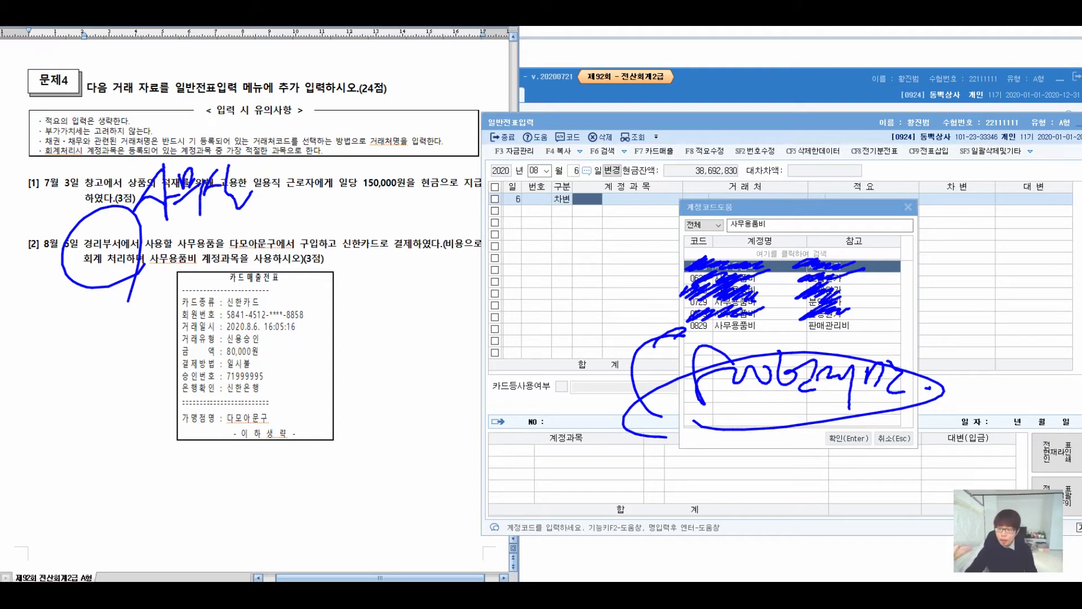
# - Clear the pen notes and set the August 6 debit account to 0829 사무용품비
pyautogui.press('Escape')
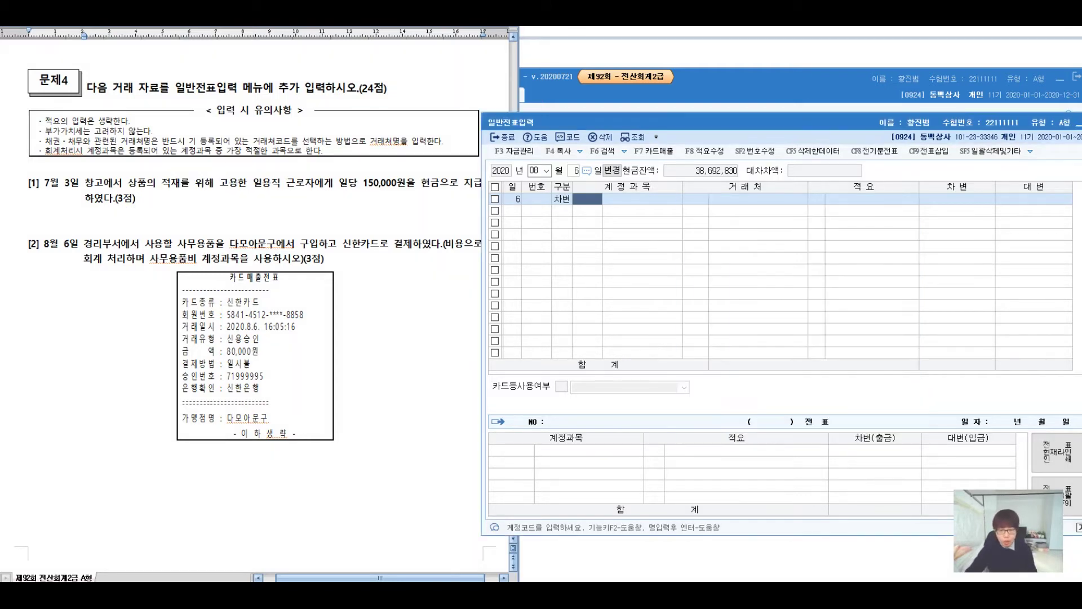
pyautogui.write('0829')
pyautogui.press('Return')
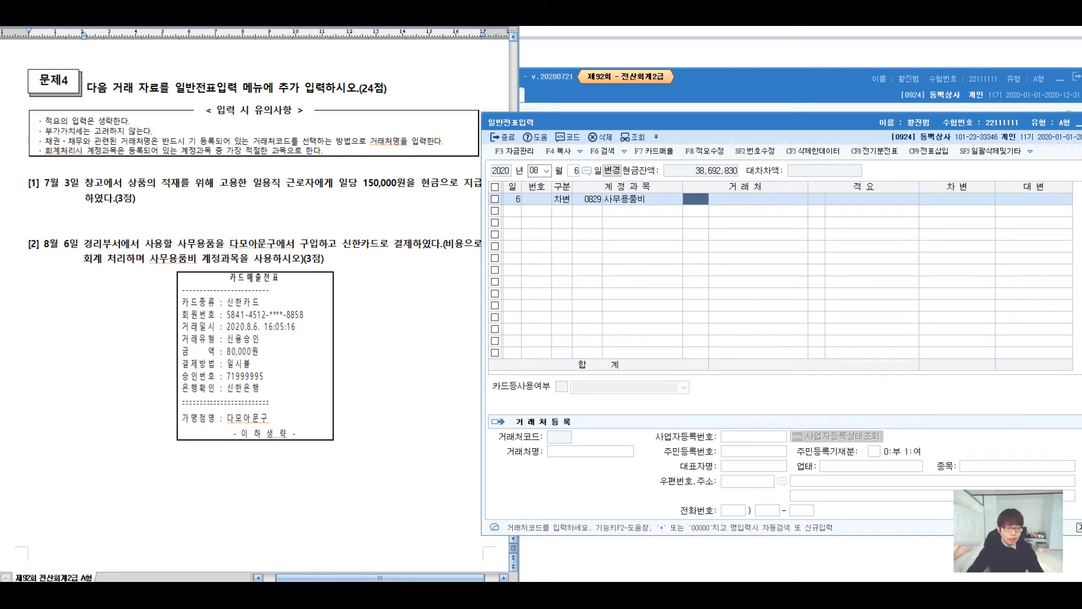
# - Set the August 6 debit line's 거래처 to 다모아문구 and its amount to 80,000원
pyautogui.write('+')
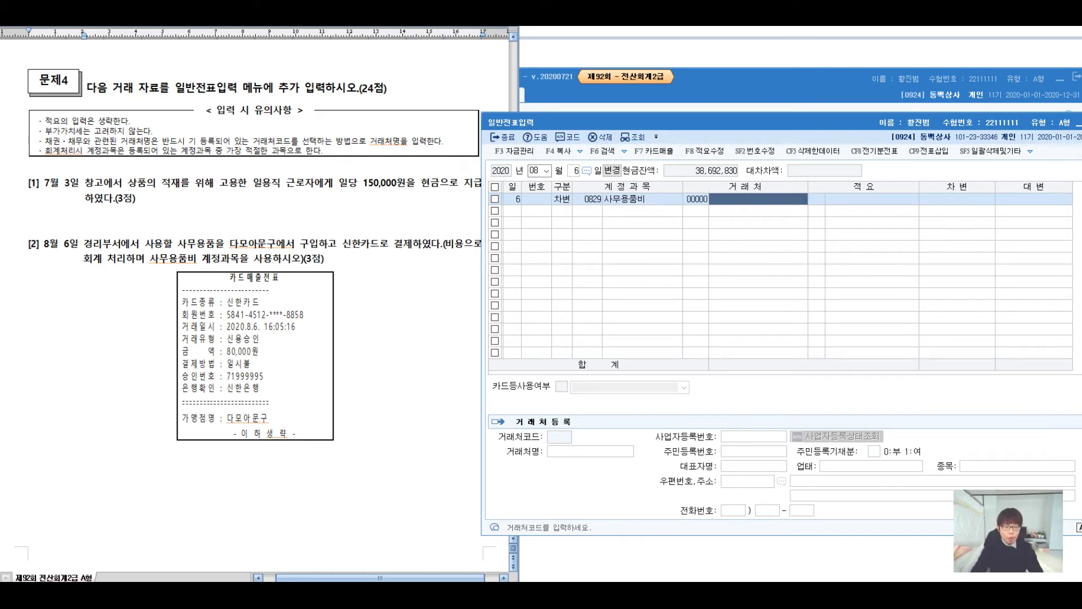
pyautogui.write('다모아문구')
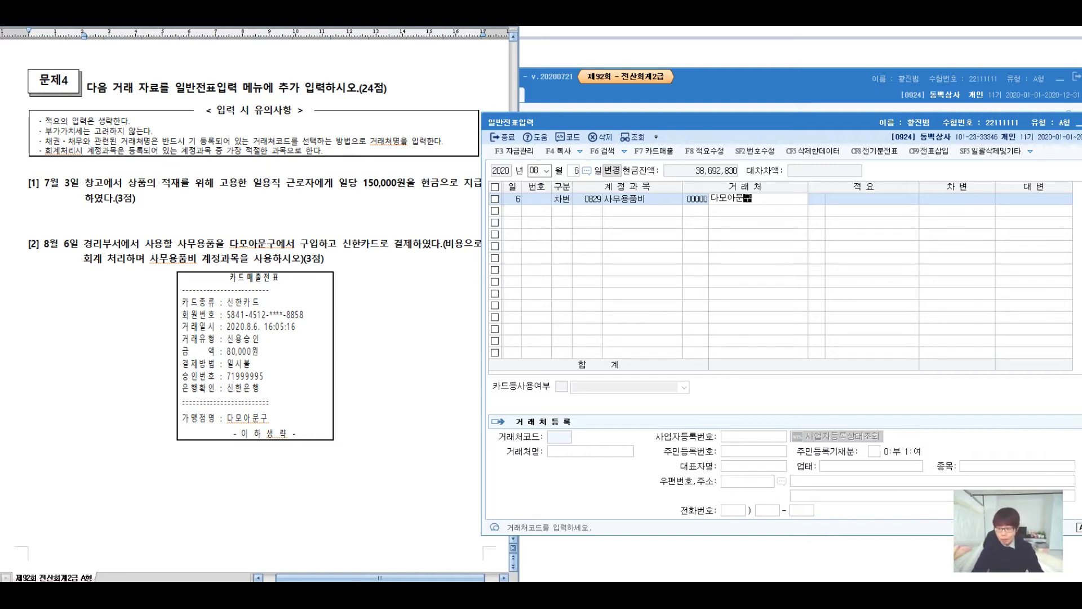
pyautogui.press('Return')
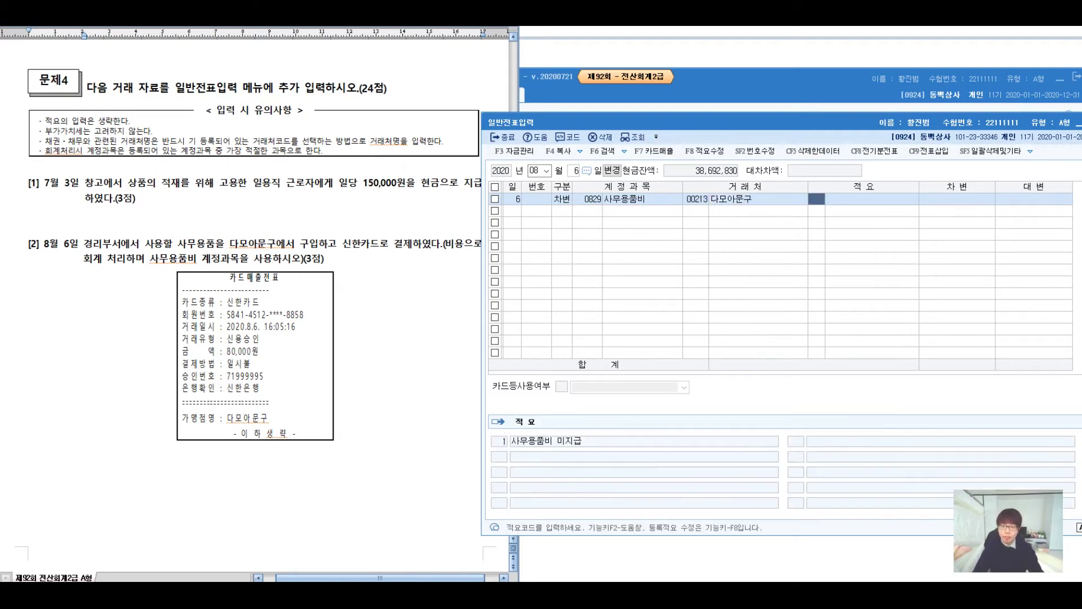
pyautogui.press('Return')
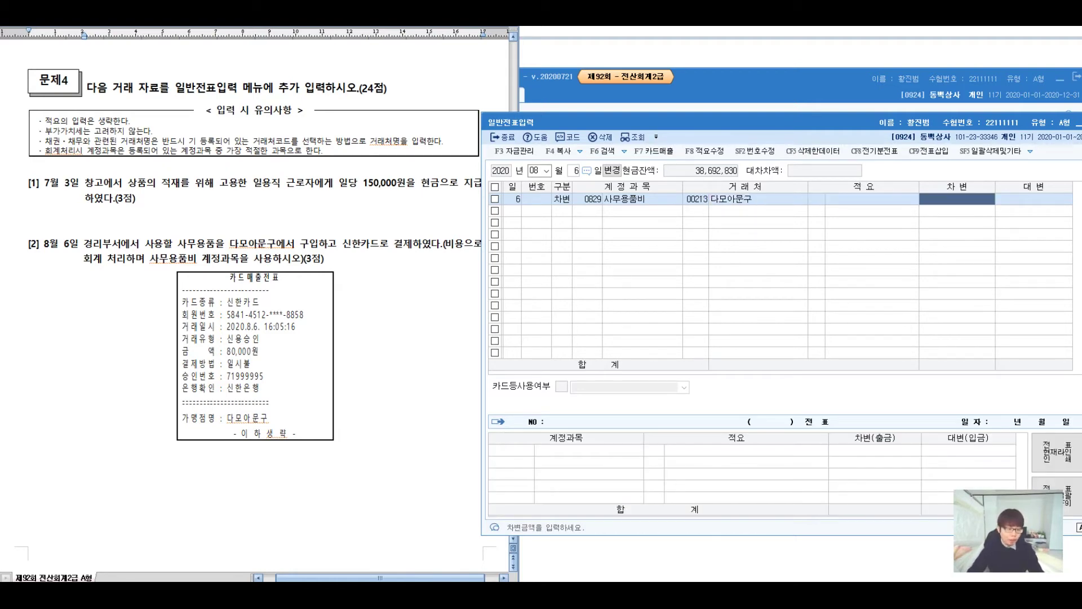
pyautogui.write('800000')
pyautogui.press('Return')
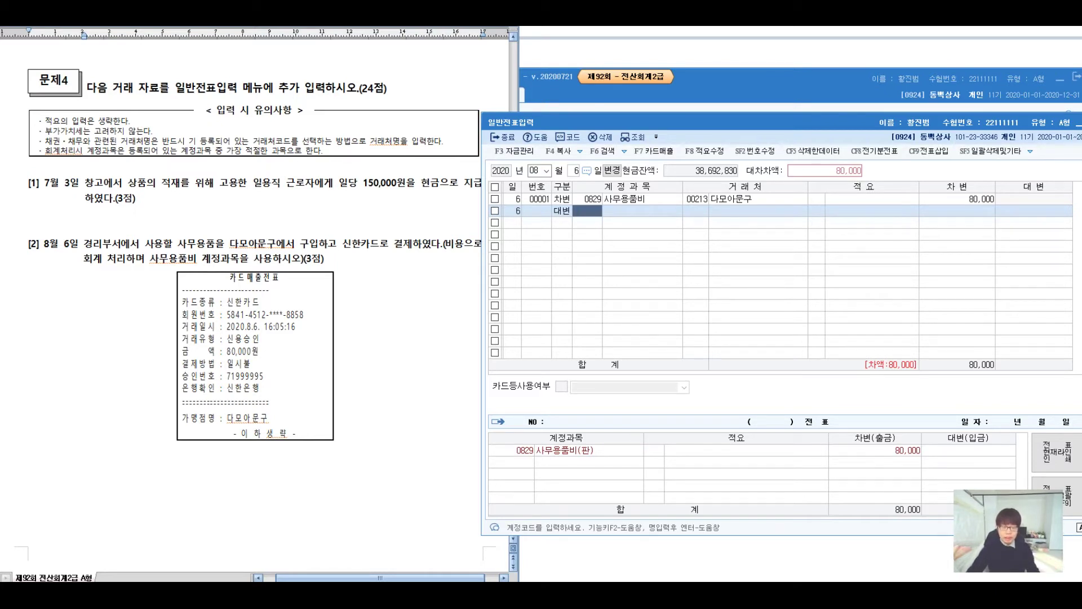
# - Complete the August 6 entry with a credit line for 0253 미지급금 and 거래처 신한카드
pyautogui.write('253')
pyautogui.press('Return')
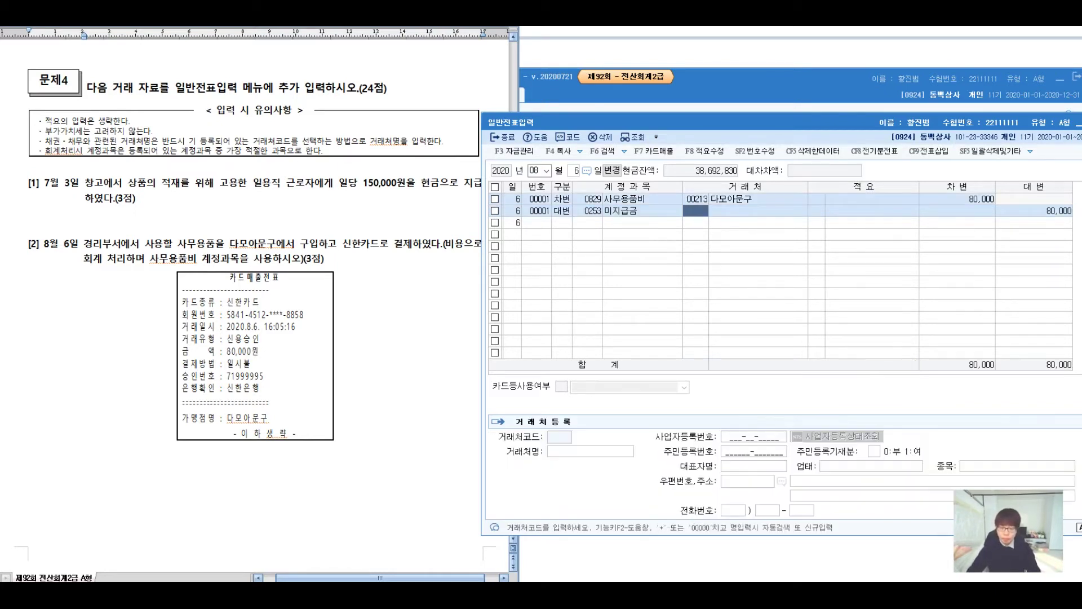
pyautogui.press('+')
pyautogui.write('신한카드')
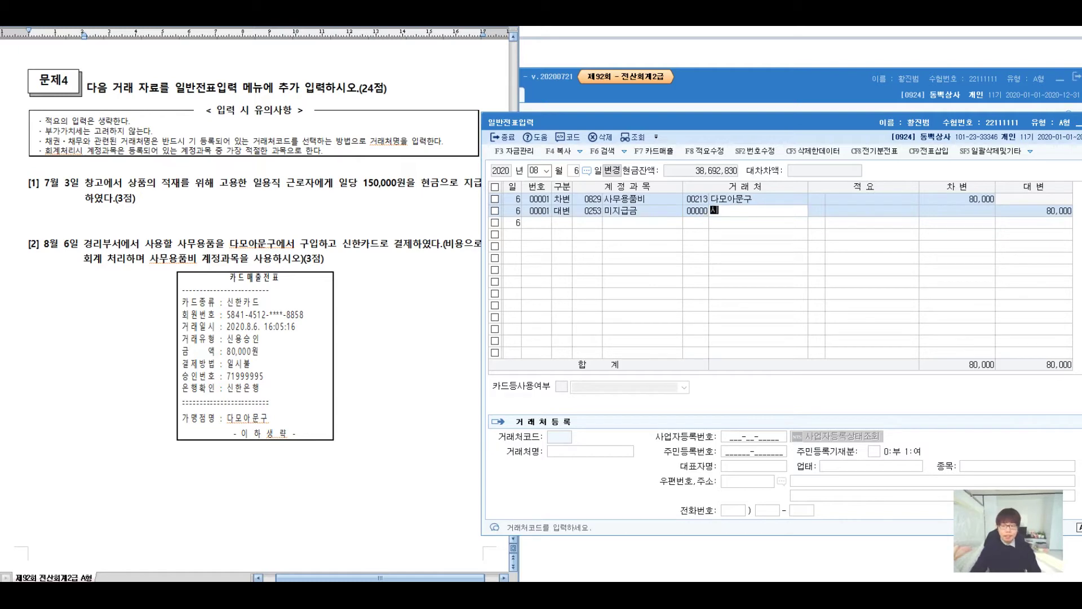
pyautogui.press('Return')
pyautogui.press('Return')
pyautogui.press('Return')
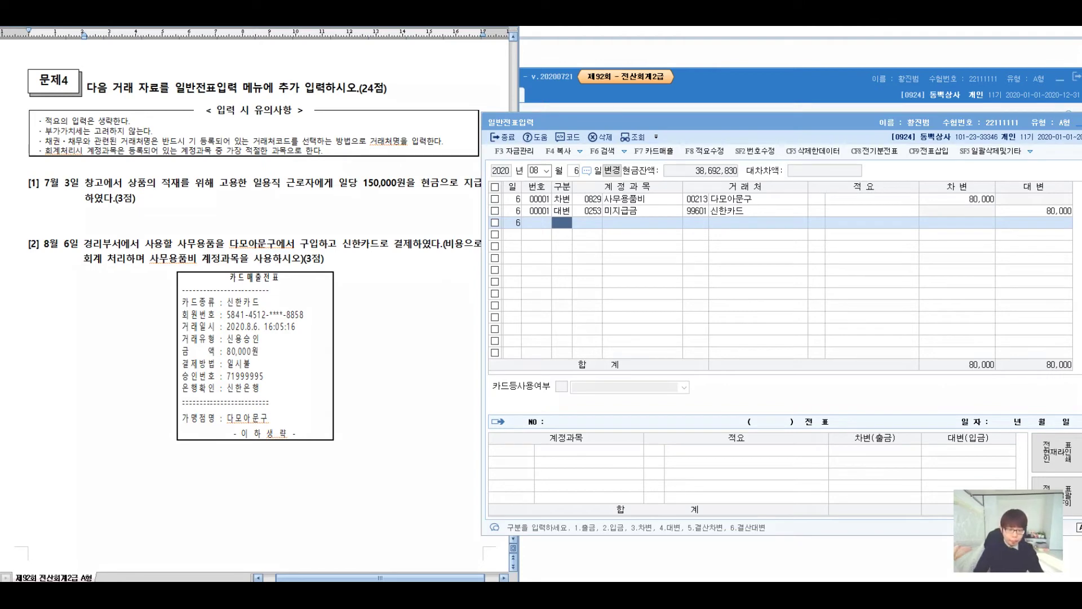
# - Circle 신한카드 in question [2] and hand-write a note beneath it
pyautogui.moveTo(395, 210); pyautogui.dragTo(429, 276)
pyautogui.moveTo(389, 313); pyautogui.dragTo(366, 361)
pyautogui.moveTo(399, 298)
pyautogui.mouseDown()
pyautogui.moveTo(404, 361)
pyautogui.moveTo(420, 327)
pyautogui.mouseUp()
pyautogui.moveTo(414, 354); pyautogui.dragTo(445, 338)
pyautogui.moveTo(451, 321)
pyautogui.mouseDown()
pyautogui.moveTo(457, 352)
pyautogui.moveTo(506, 364)
pyautogui.mouseUp()
pyautogui.click(466, 326)
# - Link the note to the circled 신한카드 거래처, hand-write a two-line explanation beside it, and clear the pen notes
pyautogui.moveTo(552, 316)
pyautogui.mouseDown()
pyautogui.moveTo(711, 239)
pyautogui.moveTo(685, 197)
pyautogui.moveTo(758, 260)
pyautogui.moveTo(767, 288)
pyautogui.mouseUp()
pyautogui.moveTo(776, 252); pyautogui.dragTo(795, 271)
pyautogui.moveTo(812, 254); pyautogui.dragTo(818, 269)
pyautogui.moveTo(821, 233)
pyautogui.mouseDown()
pyautogui.moveTo(822, 281)
pyautogui.moveTo(865, 277)
pyautogui.mouseUp()
pyautogui.moveTo(871, 250); pyautogui.dragTo(876, 279)
pyautogui.moveTo(772, 311); pyautogui.dragTo(769, 315)
pyautogui.moveTo(782, 305); pyautogui.dragTo(800, 345)
pyautogui.moveTo(807, 304)
pyautogui.mouseDown()
pyautogui.moveTo(812, 326)
pyautogui.moveTo(835, 337)
pyautogui.mouseUp()
pyautogui.moveTo(842, 304)
pyautogui.mouseDown()
pyautogui.moveTo(843, 351)
pyautogui.moveTo(863, 327)
pyautogui.mouseUp()
pyautogui.moveTo(871, 302)
pyautogui.mouseDown()
pyautogui.moveTo(873, 350)
pyautogui.moveTo(882, 346)
pyautogui.mouseUp()
pyautogui.moveTo(887, 307)
pyautogui.mouseDown()
pyautogui.moveTo(910, 333)
pyautogui.moveTo(905, 373)
pyautogui.mouseUp()
pyautogui.moveTo(927, 341); pyautogui.dragTo(1008, 323)
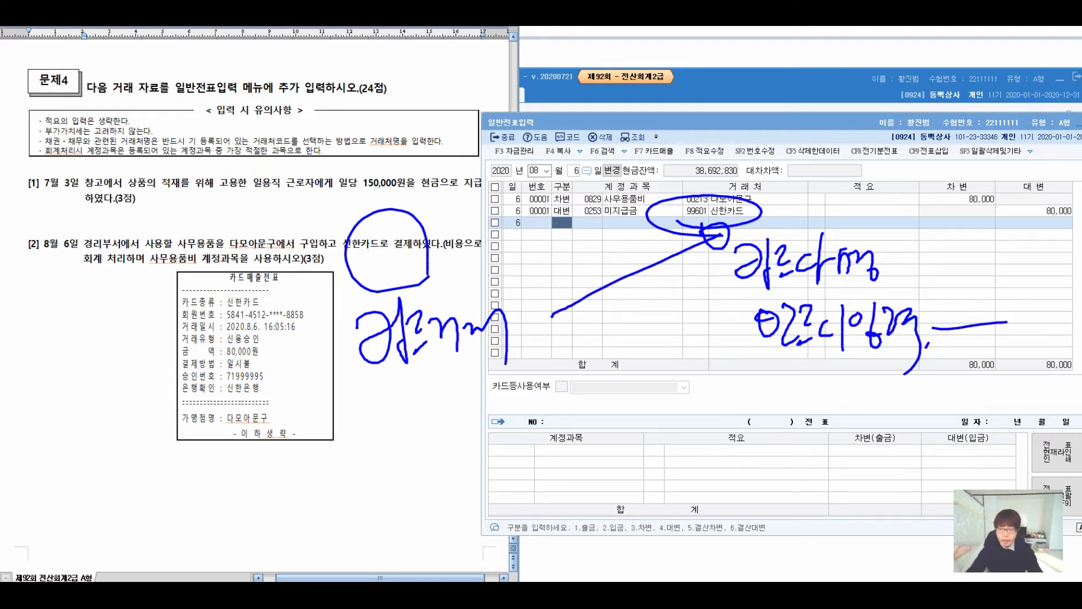
pyautogui.press('Escape')
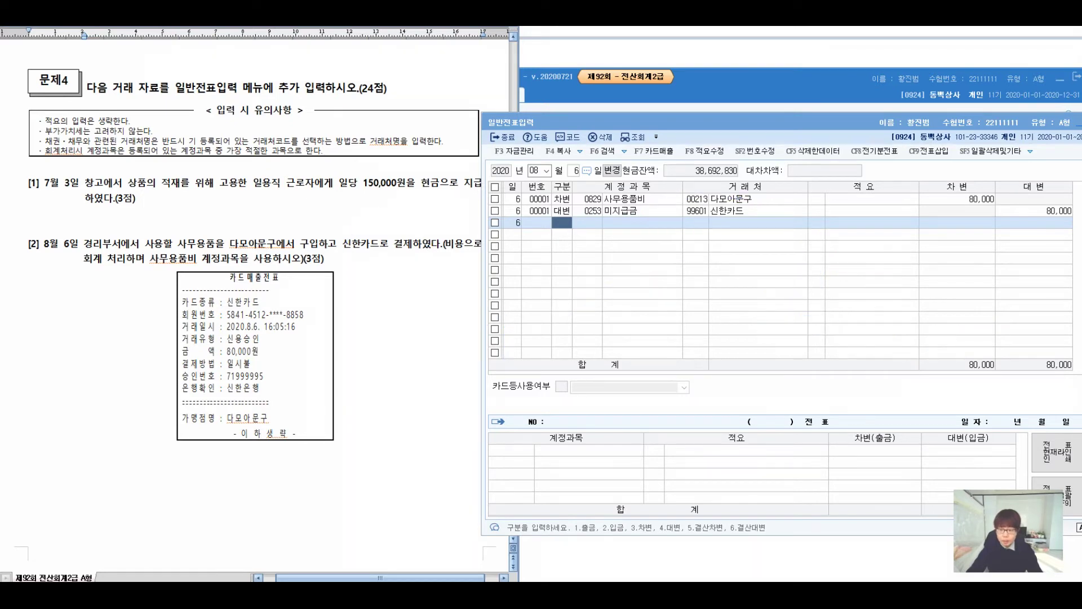
# - Circle 205,000원 and 현금으로 in question [3] and hand-write the 현금 credit note beside them
pyautogui.click(325, 258)
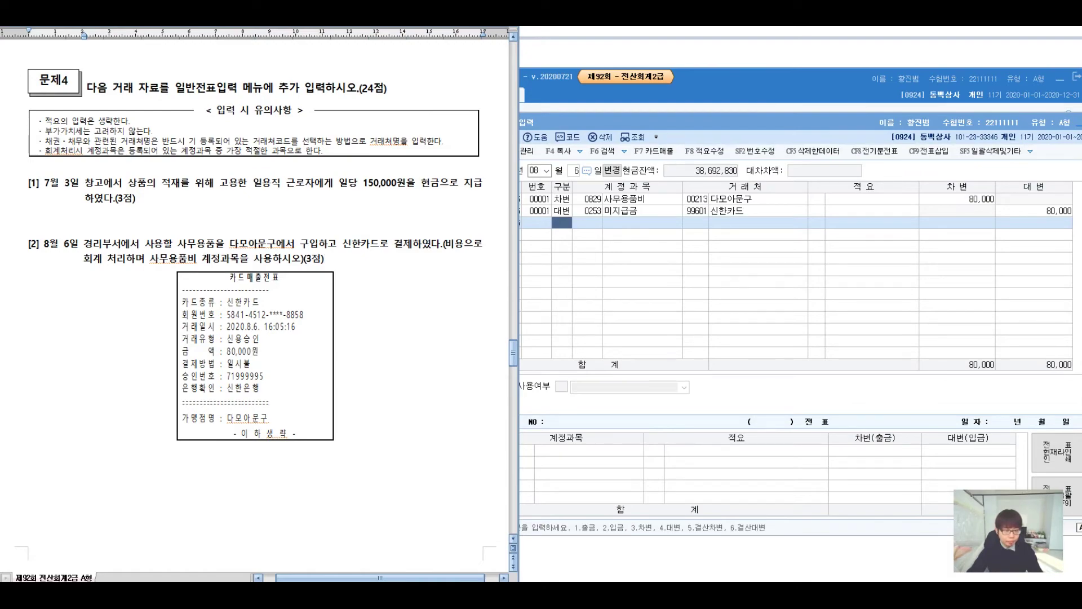
pyautogui.scroll(-15, 254, 305)
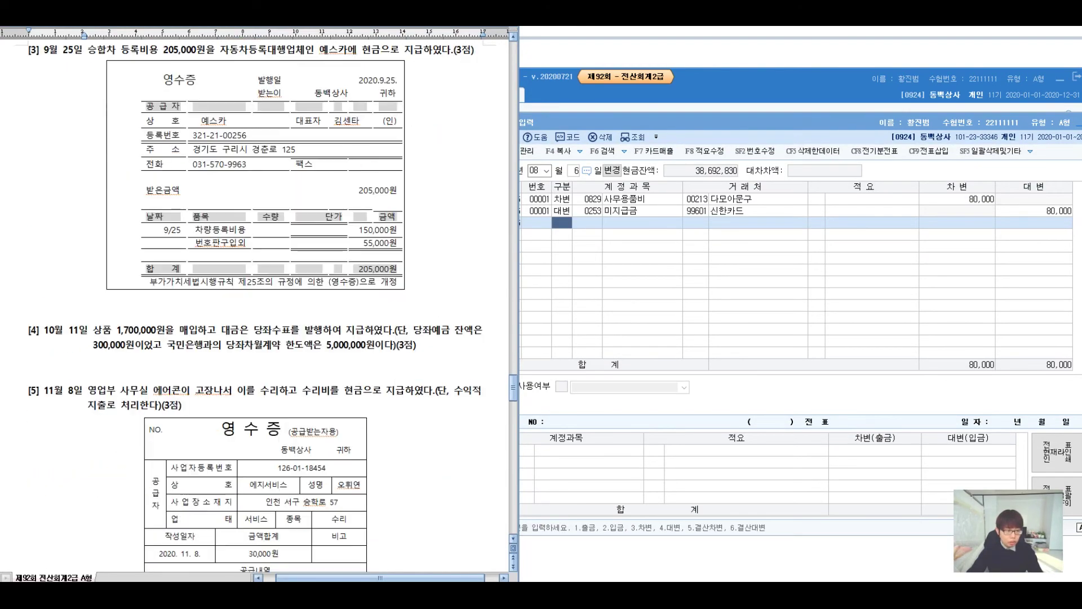
pyautogui.scroll(1, 254, 304)
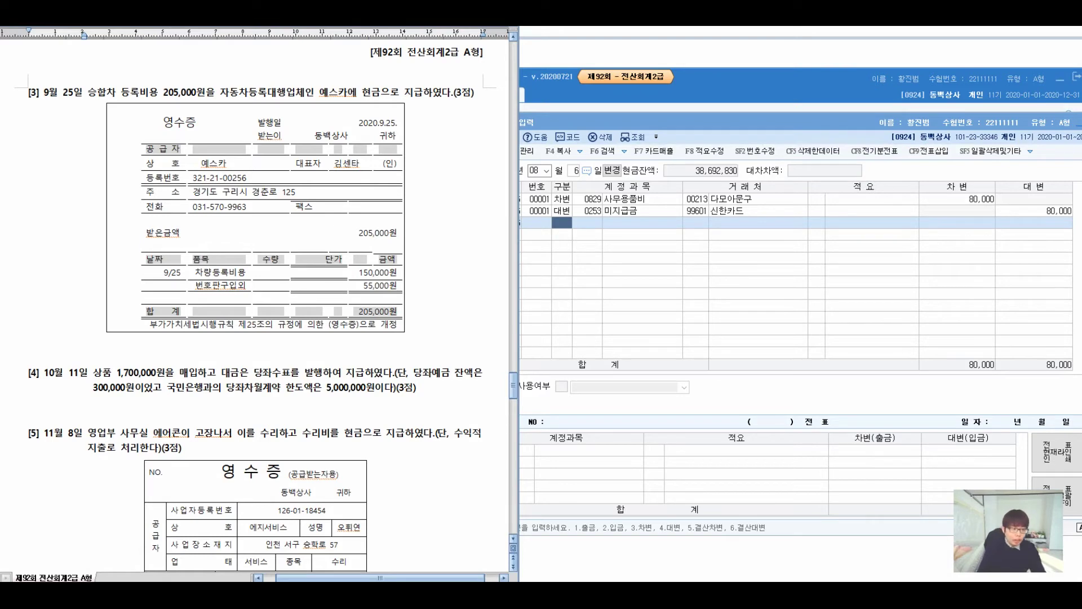
pyautogui.moveTo(179, 57); pyautogui.dragTo(116, 111)
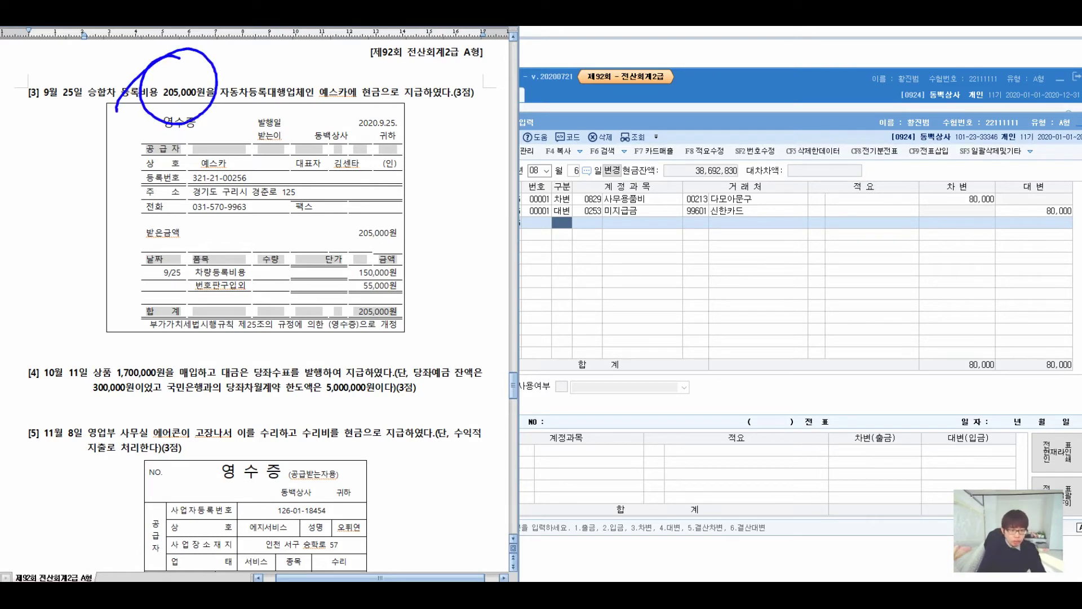
pyautogui.moveTo(372, 62)
pyautogui.mouseDown()
pyautogui.moveTo(395, 58)
pyautogui.moveTo(334, 87)
pyautogui.mouseUp()
pyautogui.moveTo(427, 85); pyautogui.dragTo(533, 86)
pyautogui.moveTo(448, 106); pyautogui.dragTo(525, 104)
pyautogui.moveTo(505, 76)
pyautogui.mouseDown()
pyautogui.moveTo(528, 111)
pyautogui.moveTo(524, 77)
pyautogui.moveTo(608, 80)
pyautogui.moveTo(640, 65)
pyautogui.moveTo(667, 111)
pyautogui.moveTo(684, 81)
pyautogui.moveTo(713, 82)
pyautogui.moveTo(719, 116)
pyautogui.moveTo(788, 118)
pyautogui.moveTo(896, 90)
pyautogui.mouseUp()
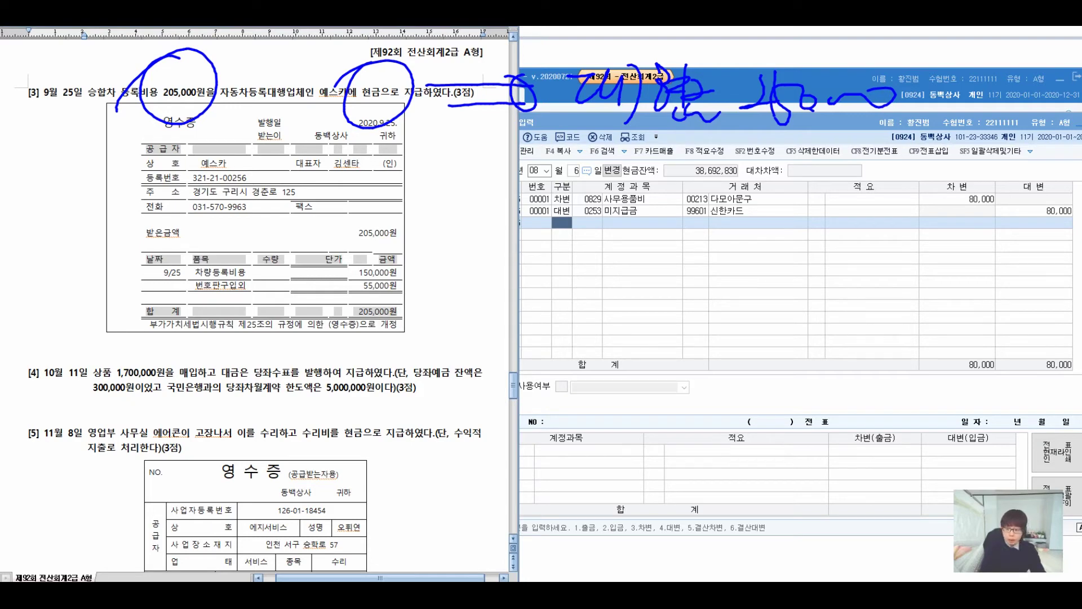
# - Circle 차량등록비용 and 번호판구입외 on the receipt and draw an arrow to a handwritten car-purchase note
pyautogui.moveTo(198, 244)
pyautogui.mouseDown()
pyautogui.moveTo(186, 312)
pyautogui.moveTo(175, 273)
pyautogui.mouseUp()
pyautogui.moveTo(269, 253)
pyautogui.mouseDown()
pyautogui.moveTo(440, 249)
pyautogui.moveTo(431, 237)
pyautogui.moveTo(493, 243)
pyautogui.mouseUp()
pyautogui.moveTo(482, 253); pyautogui.dragTo(505, 288)
pyautogui.moveTo(500, 266); pyautogui.dragTo(541, 265)
pyautogui.moveTo(530, 259)
pyautogui.mouseDown()
pyautogui.moveTo(544, 290)
pyautogui.moveTo(558, 263)
pyautogui.mouseUp()
pyautogui.moveTo(566, 239)
pyautogui.mouseDown()
pyautogui.moveTo(567, 280)
pyautogui.moveTo(565, 271)
pyautogui.mouseUp()
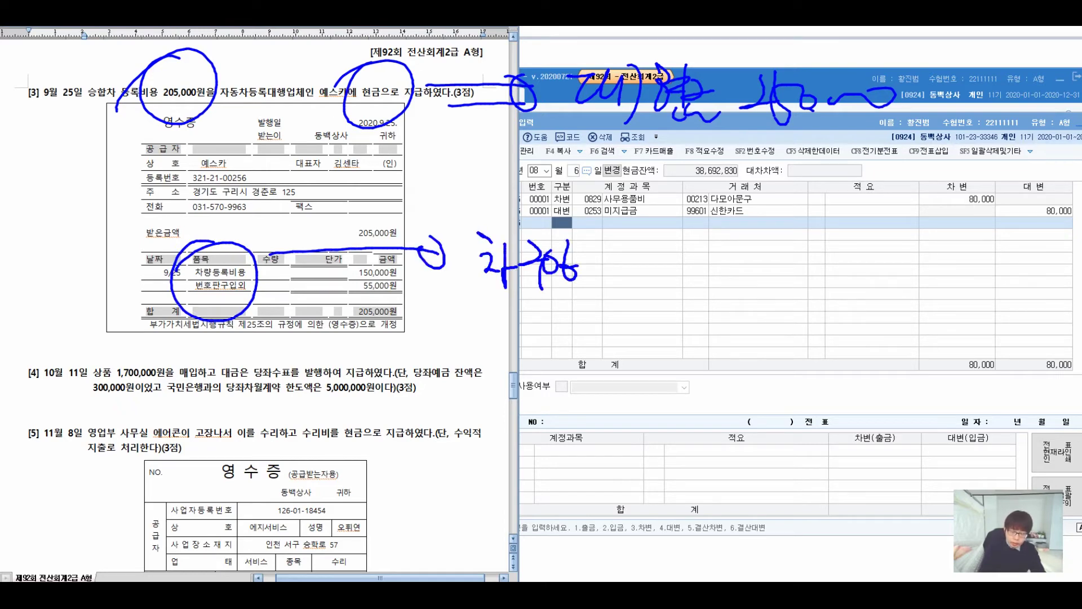
# - Hand-write an example of buying an SM6 below the car-purchase note
pyautogui.moveTo(472, 321); pyautogui.dragTo(461, 351)
pyautogui.moveTo(479, 328); pyautogui.dragTo(490, 348)
pyautogui.moveTo(497, 324); pyautogui.dragTo(503, 377)
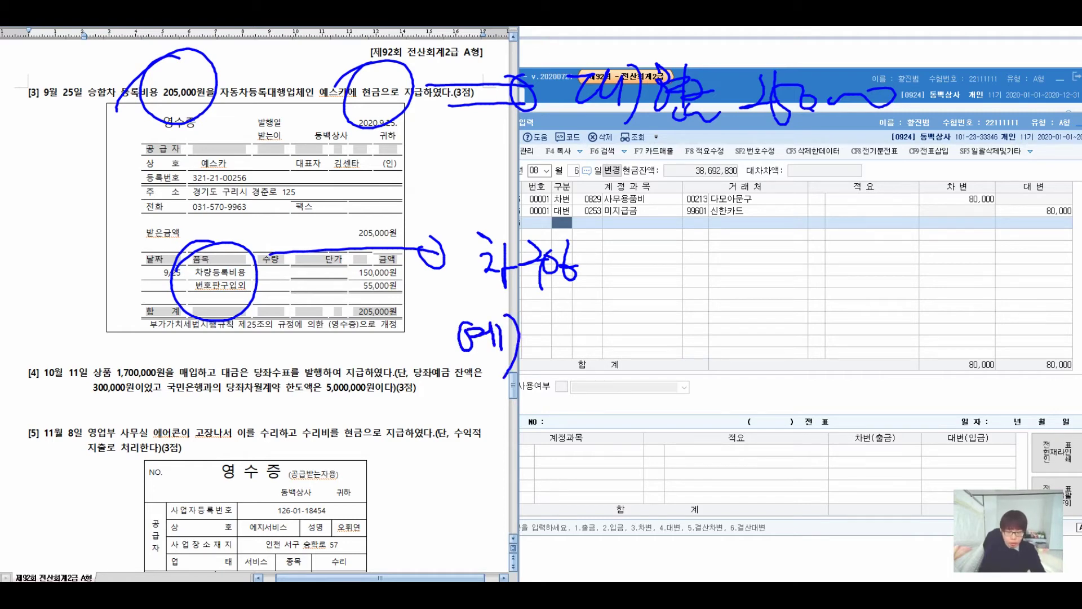
pyautogui.moveTo(564, 310)
pyautogui.mouseDown()
pyautogui.moveTo(543, 355)
pyautogui.moveTo(589, 319)
pyautogui.moveTo(593, 353)
pyautogui.mouseUp()
pyautogui.moveTo(621, 309)
pyautogui.mouseDown()
pyautogui.moveTo(608, 345)
pyautogui.moveTo(555, 394)
pyautogui.moveTo(581, 389)
pyautogui.mouseUp()
pyautogui.moveTo(555, 398)
pyautogui.mouseDown()
pyautogui.moveTo(587, 410)
pyautogui.moveTo(615, 372)
pyautogui.moveTo(615, 394)
pyautogui.mouseUp()
pyautogui.moveTo(617, 394)
pyautogui.mouseDown()
pyautogui.moveTo(636, 403)
pyautogui.moveTo(629, 398)
pyautogui.mouseUp()
pyautogui.moveTo(639, 378)
pyautogui.mouseDown()
pyautogui.moveTo(657, 366)
pyautogui.moveTo(671, 400)
pyautogui.mouseUp()
pyautogui.moveTo(571, 428)
pyautogui.mouseDown()
pyautogui.moveTo(572, 451)
pyautogui.moveTo(597, 467)
pyautogui.mouseUp()
pyautogui.moveTo(609, 443)
pyautogui.mouseDown()
pyautogui.moveTo(608, 465)
pyautogui.moveTo(657, 442)
pyautogui.mouseUp()
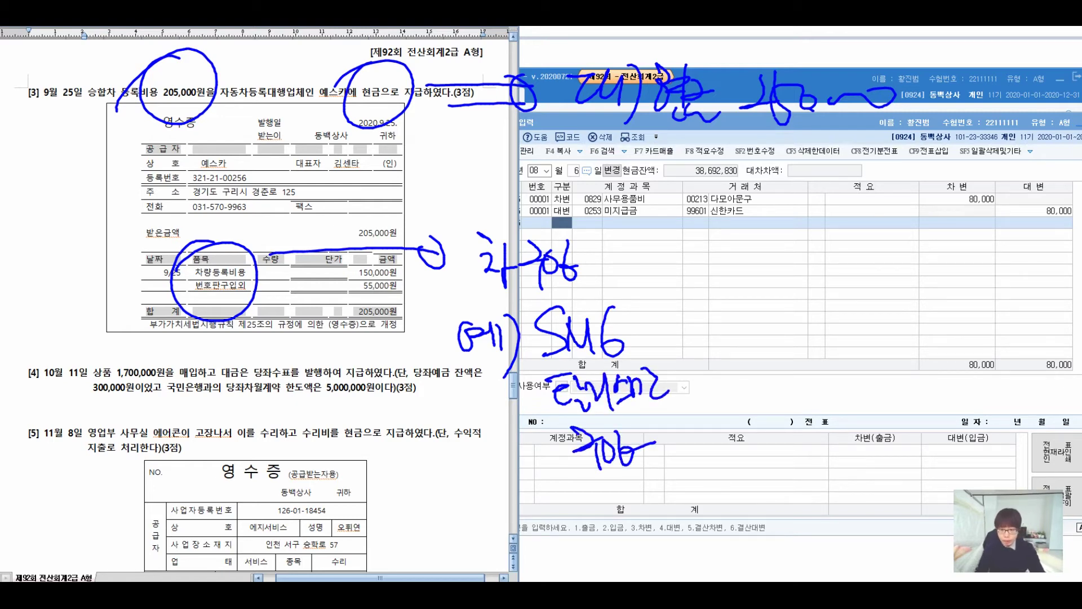
# - Draw an arrow up from SM6 to a handwritten note marked (X), with a circled plus and 옵션 below it
pyautogui.moveTo(615, 304)
pyautogui.mouseDown()
pyautogui.moveTo(670, 226)
pyautogui.moveTo(665, 243)
pyautogui.mouseUp()
pyautogui.moveTo(696, 185)
pyautogui.mouseDown()
pyautogui.moveTo(708, 219)
pyautogui.moveTo(727, 226)
pyautogui.mouseUp()
pyautogui.moveTo(736, 188)
pyautogui.mouseDown()
pyautogui.moveTo(766, 190)
pyautogui.moveTo(761, 232)
pyautogui.mouseUp()
pyautogui.moveTo(800, 187)
pyautogui.mouseDown()
pyautogui.moveTo(793, 222)
pyautogui.moveTo(824, 215)
pyautogui.mouseUp()
pyautogui.moveTo(823, 189); pyautogui.dragTo(806, 215)
pyautogui.moveTo(839, 176); pyautogui.dragTo(837, 221)
pyautogui.moveTo(699, 269); pyautogui.dragTo(717, 269)
pyautogui.moveTo(712, 259)
pyautogui.mouseDown()
pyautogui.moveTo(713, 284)
pyautogui.moveTo(705, 258)
pyautogui.moveTo(776, 260)
pyautogui.mouseUp()
pyautogui.moveTo(753, 275); pyautogui.dragTo(752, 287)
pyautogui.moveTo(764, 270)
pyautogui.mouseDown()
pyautogui.moveTo(762, 289)
pyautogui.moveTo(768, 277)
pyautogui.mouseUp()
pyautogui.moveTo(775, 255); pyautogui.dragTo(784, 279)
pyautogui.moveTo(796, 253)
pyautogui.mouseDown()
pyautogui.moveTo(797, 281)
pyautogui.moveTo(816, 289)
pyautogui.mouseUp()
# - Draw an arrow from the 옵션 note and hand-write a column of option examples, including 네비, beside it
pyautogui.moveTo(876, 214)
pyautogui.mouseDown()
pyautogui.moveTo(828, 271)
pyautogui.moveTo(878, 214)
pyautogui.mouseUp()
pyautogui.moveTo(868, 213)
pyautogui.mouseDown()
pyautogui.moveTo(852, 221)
pyautogui.moveTo(862, 212)
pyautogui.moveTo(894, 272)
pyautogui.mouseUp()
pyautogui.moveTo(919, 242); pyautogui.dragTo(935, 266)
pyautogui.moveTo(941, 236)
pyautogui.mouseDown()
pyautogui.moveTo(954, 260)
pyautogui.moveTo(943, 253)
pyautogui.mouseUp()
pyautogui.moveTo(965, 236); pyautogui.dragTo(966, 276)
pyautogui.moveTo(898, 191); pyautogui.dragTo(899, 208)
pyautogui.moveTo(924, 179)
pyautogui.mouseDown()
pyautogui.moveTo(926, 215)
pyautogui.moveTo(945, 208)
pyautogui.mouseUp()
pyautogui.moveTo(945, 198)
pyautogui.mouseDown()
pyautogui.moveTo(946, 217)
pyautogui.moveTo(968, 211)
pyautogui.mouseUp()
pyautogui.moveTo(970, 180)
pyautogui.mouseDown()
pyautogui.moveTo(980, 198)
pyautogui.moveTo(971, 241)
pyautogui.mouseUp()
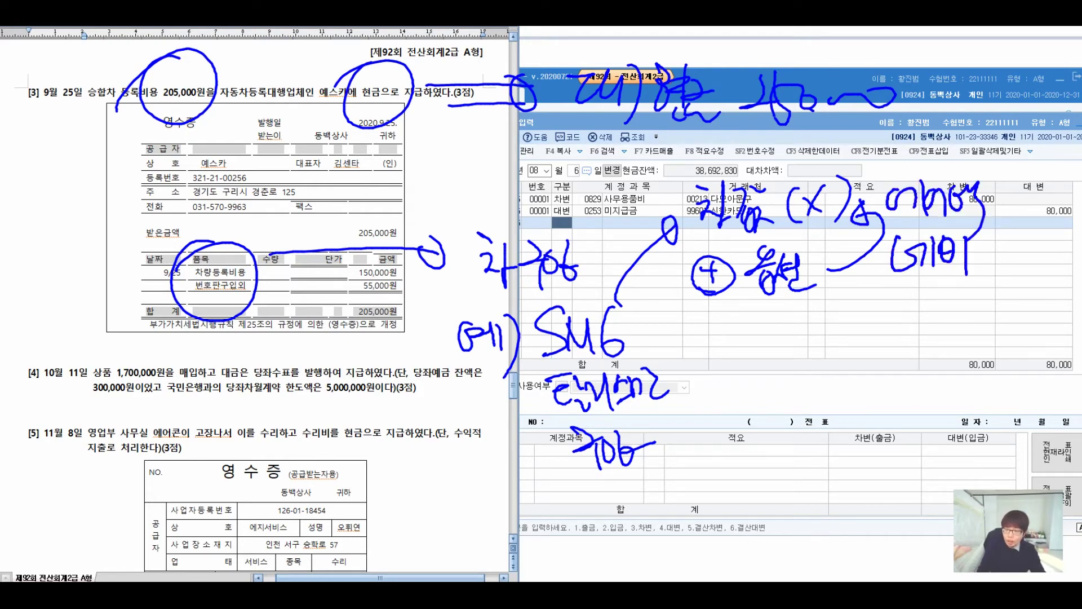
pyautogui.moveTo(887, 133); pyautogui.dragTo(880, 156)
pyautogui.moveTo(905, 129)
pyautogui.mouseDown()
pyautogui.moveTo(905, 172)
pyautogui.moveTo(926, 136)
pyautogui.moveTo(920, 155)
pyautogui.mouseUp()
pyautogui.moveTo(924, 135); pyautogui.dragTo(940, 167)
pyautogui.moveTo(940, 142); pyautogui.dragTo(960, 143)
pyautogui.moveTo(963, 156); pyautogui.dragTo(965, 164)
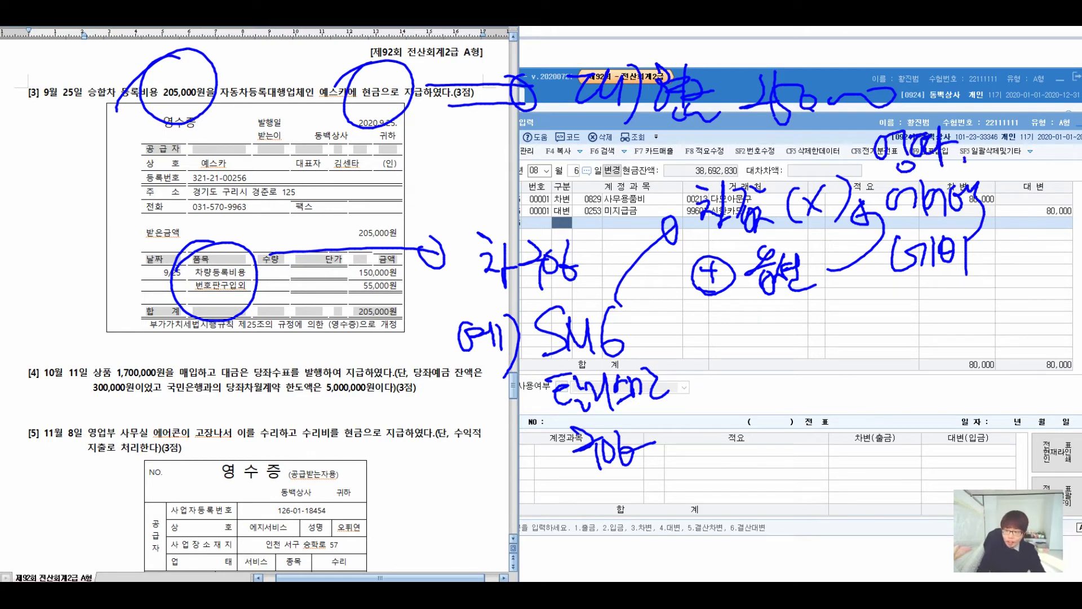
pyautogui.moveTo(906, 287); pyautogui.dragTo(934, 306)
pyautogui.moveTo(929, 311)
pyautogui.mouseDown()
pyautogui.moveTo(931, 325)
pyautogui.moveTo(970, 304)
pyautogui.mouseUp()
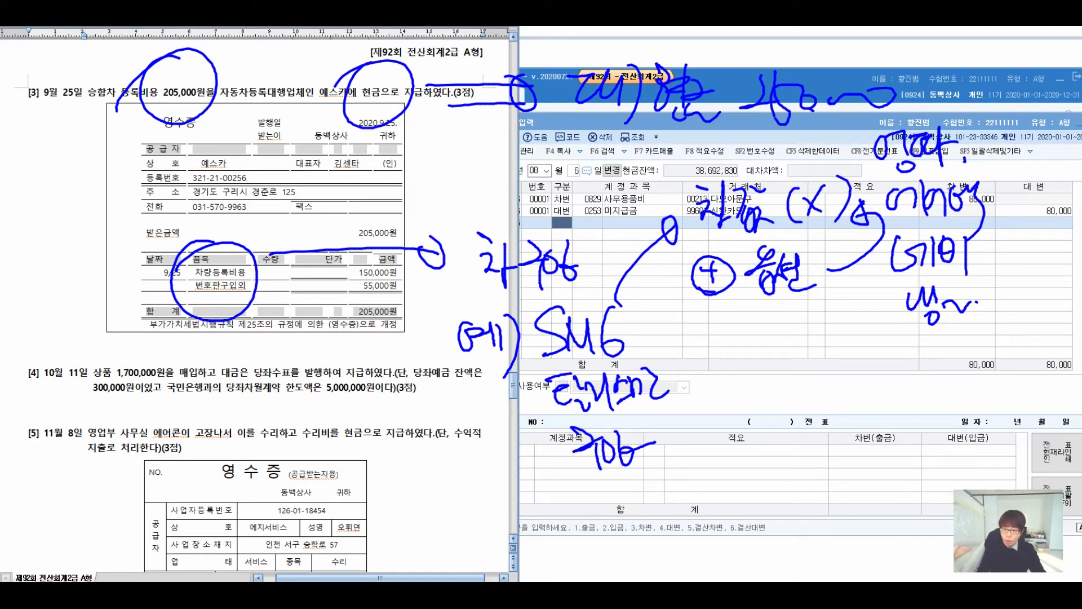
# - Draw a divider under the option notes and write a circled plus with 취득세 below it
pyautogui.moveTo(705, 384); pyautogui.dragTo(736, 384)
pyautogui.moveTo(723, 365)
pyautogui.mouseDown()
pyautogui.moveTo(724, 403)
pyautogui.moveTo(705, 401)
pyautogui.mouseUp()
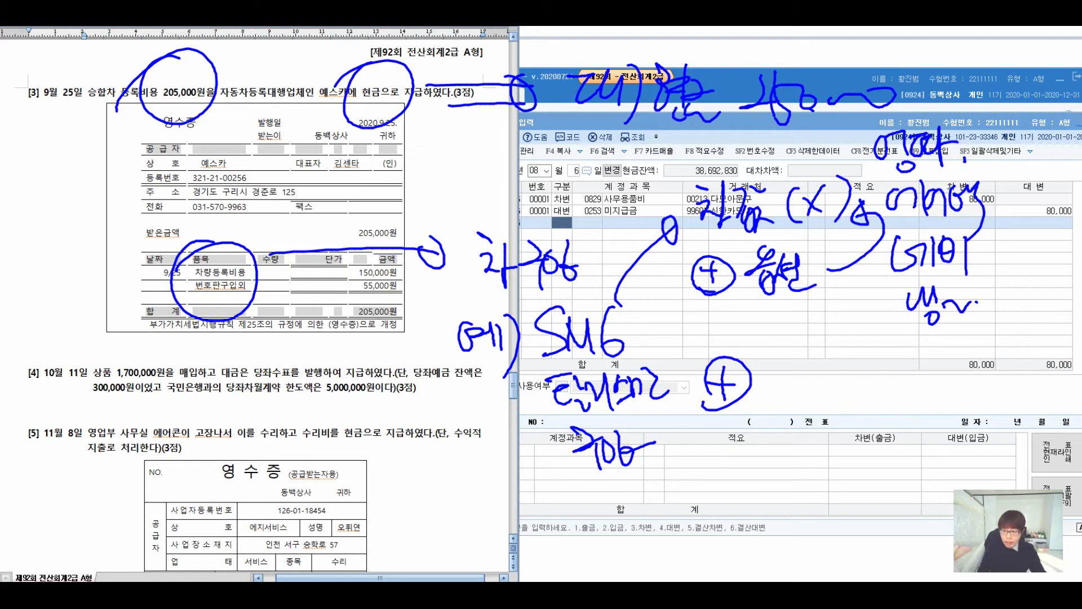
pyautogui.moveTo(686, 338); pyautogui.dragTo(1036, 321)
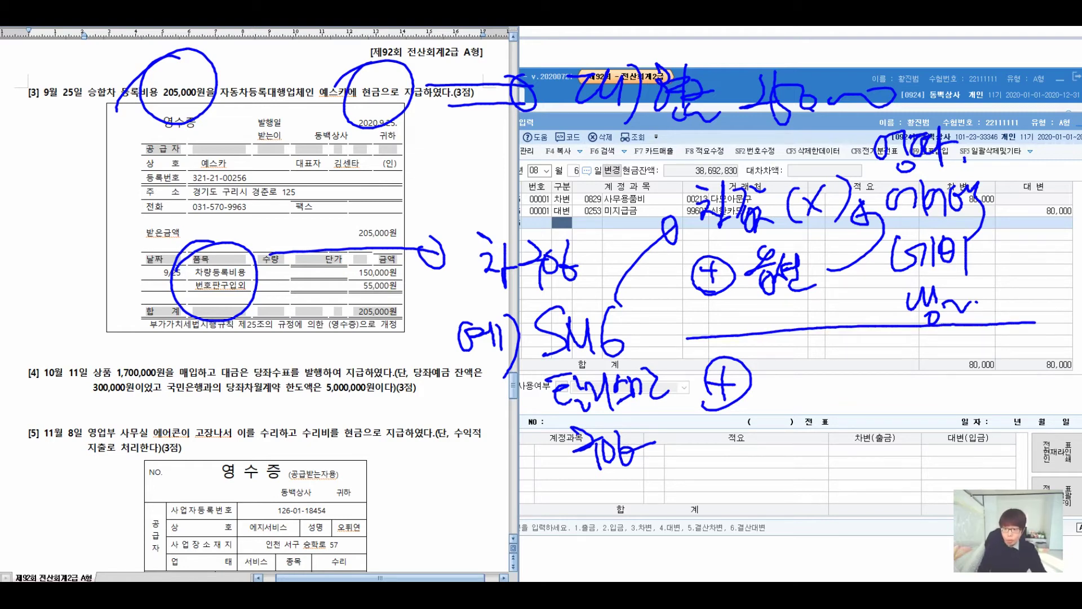
pyautogui.moveTo(771, 344); pyautogui.dragTo(783, 355)
pyautogui.moveTo(777, 366)
pyautogui.mouseDown()
pyautogui.moveTo(764, 378)
pyautogui.moveTo(787, 388)
pyautogui.mouseUp()
pyautogui.moveTo(794, 345); pyautogui.dragTo(790, 391)
pyautogui.moveTo(796, 361)
pyautogui.mouseDown()
pyautogui.moveTo(811, 348)
pyautogui.moveTo(836, 399)
pyautogui.mouseUp()
pyautogui.click(843, 381)
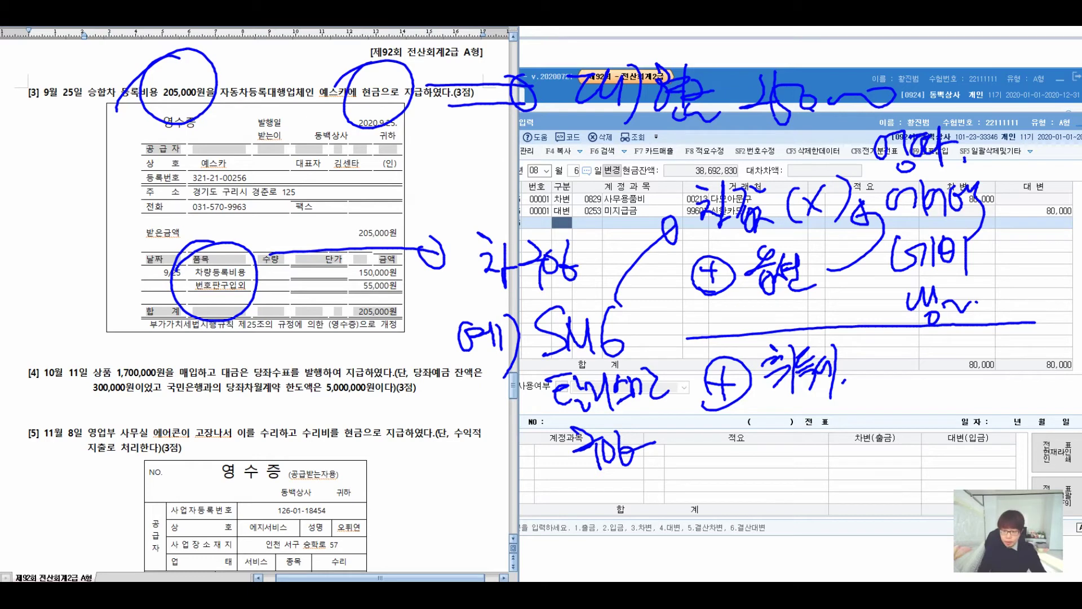
# - Hand-write a car registration note after 취득세 and mark the matching items on the receipt with dots
pyautogui.moveTo(865, 354); pyautogui.dragTo(894, 376)
pyautogui.moveTo(898, 339); pyautogui.dragTo(902, 391)
pyautogui.moveTo(905, 343)
pyautogui.mouseDown()
pyautogui.moveTo(922, 389)
pyautogui.moveTo(929, 381)
pyautogui.mouseUp()
pyautogui.moveTo(938, 347)
pyautogui.mouseDown()
pyautogui.moveTo(940, 390)
pyautogui.moveTo(953, 362)
pyautogui.mouseUp()
pyautogui.moveTo(935, 378)
pyautogui.mouseDown()
pyautogui.moveTo(970, 376)
pyautogui.moveTo(980, 415)
pyautogui.mouseUp()
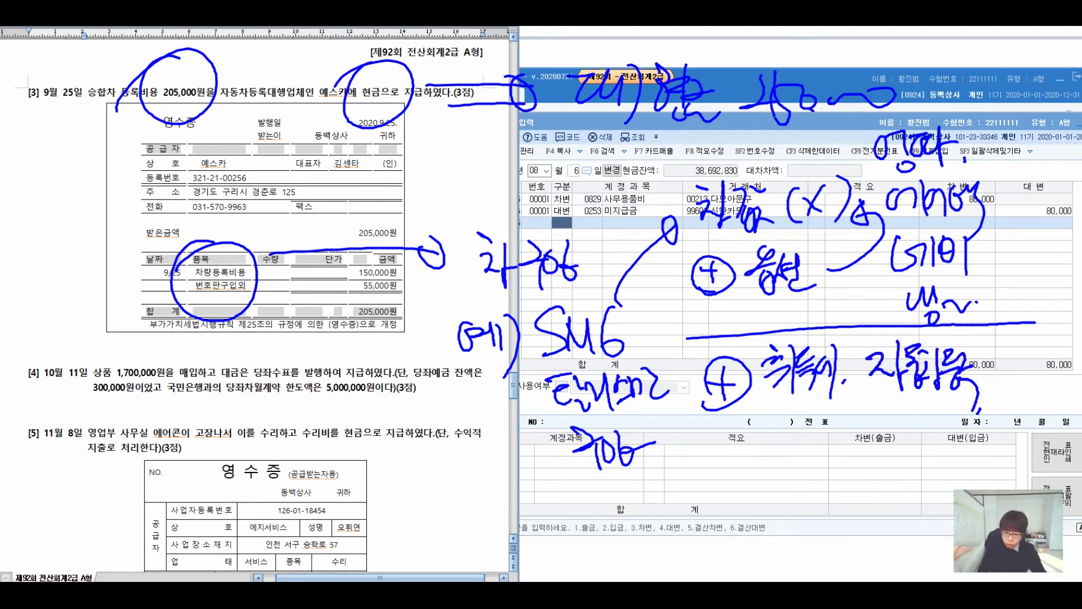
pyautogui.click(186, 280)
pyautogui.click(205, 304)
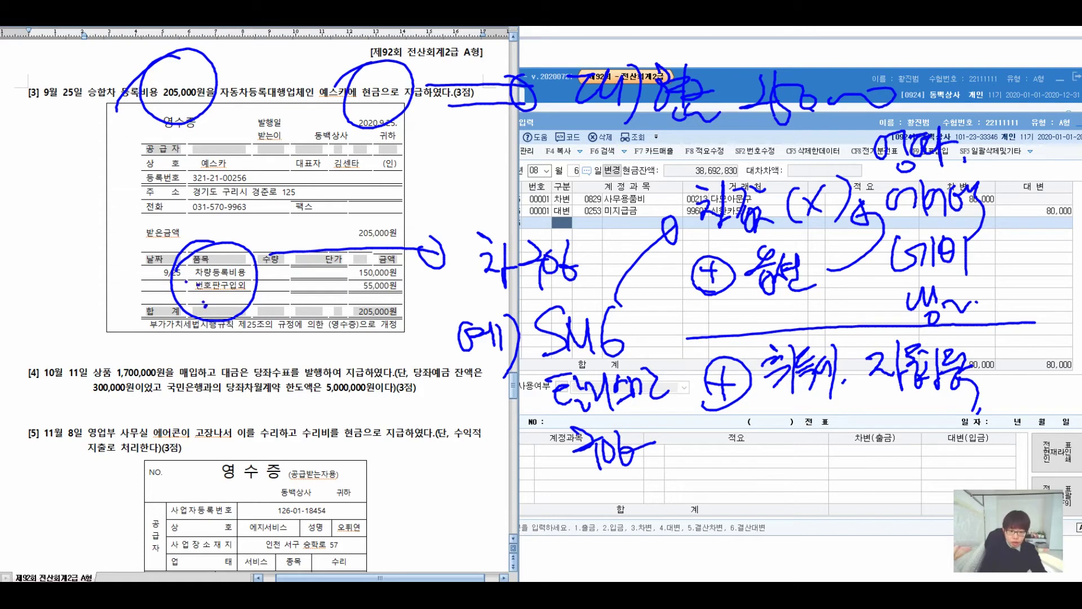
# - Hand-write 번호판 as another added cost, and circle it together with the registration note
pyautogui.click(1000, 385)
pyautogui.moveTo(1017, 351); pyautogui.dragTo(1018, 376)
pyautogui.moveTo(1033, 349); pyautogui.dragTo(1035, 371)
pyautogui.moveTo(1027, 361)
pyautogui.mouseDown()
pyautogui.moveTo(1052, 373)
pyautogui.moveTo(1047, 390)
pyautogui.mouseUp()
pyautogui.moveTo(1048, 355); pyautogui.dragTo(1065, 385)
pyautogui.moveTo(1019, 401); pyautogui.dragTo(1035, 394)
pyautogui.moveTo(1027, 399); pyautogui.dragTo(1043, 416)
pyautogui.moveTo(1049, 410); pyautogui.dragTo(1060, 430)
pyautogui.click(1072, 419)
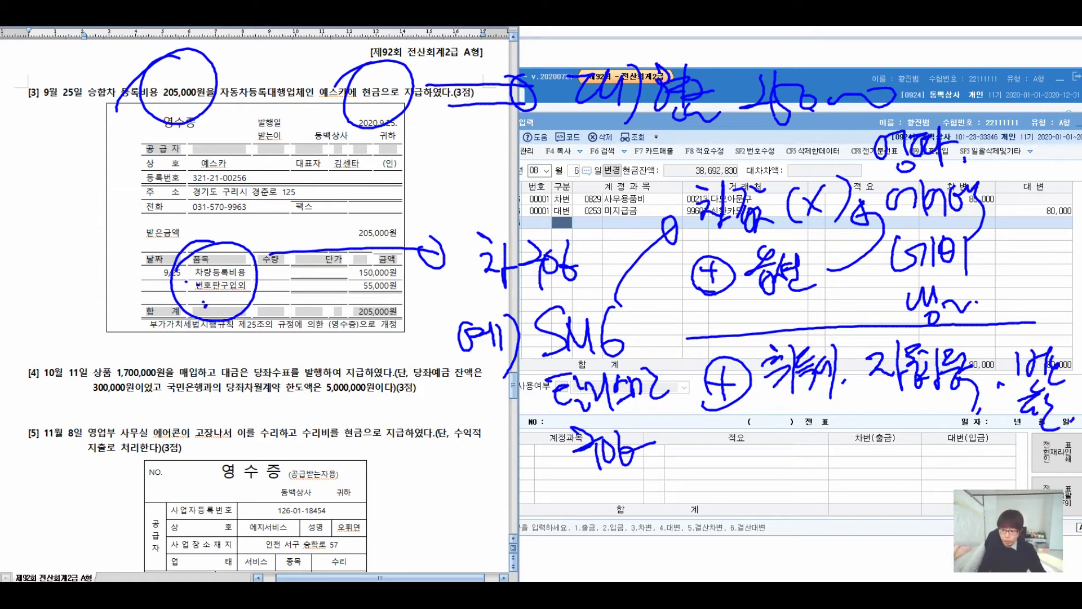
pyautogui.moveTo(924, 339); pyautogui.dragTo(984, 394)
pyautogui.moveTo(1020, 347); pyautogui.dragTo(987, 406)
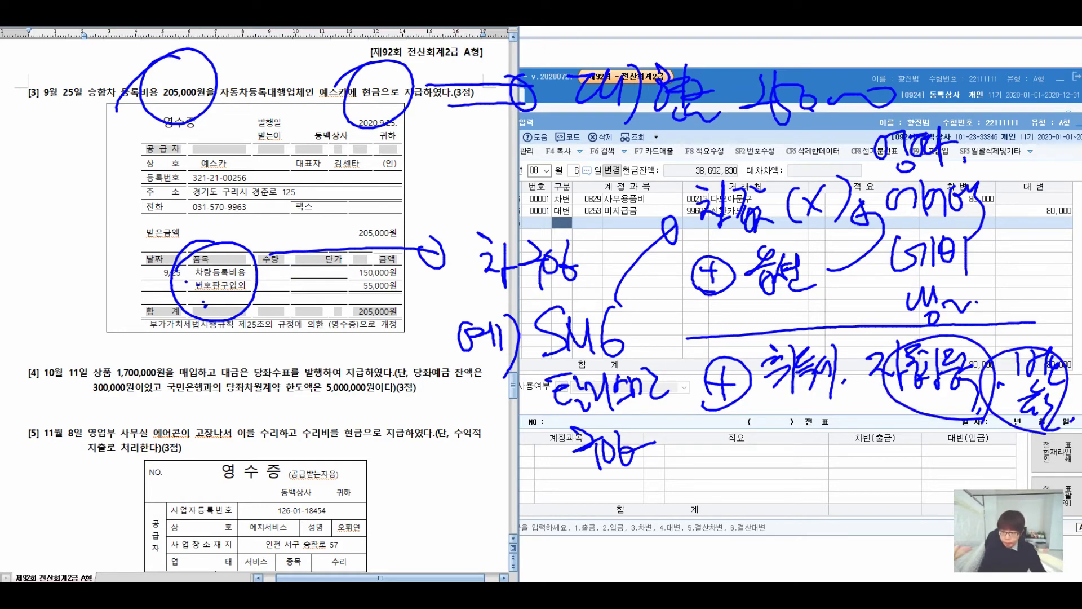
# - Underline the added costs, draw an arrow to a circled 부대비용 note below the receipt, and clear the pen notes
pyautogui.moveTo(781, 455)
pyautogui.mouseDown()
pyautogui.moveTo(821, 439)
pyautogui.moveTo(816, 457)
pyautogui.mouseUp()
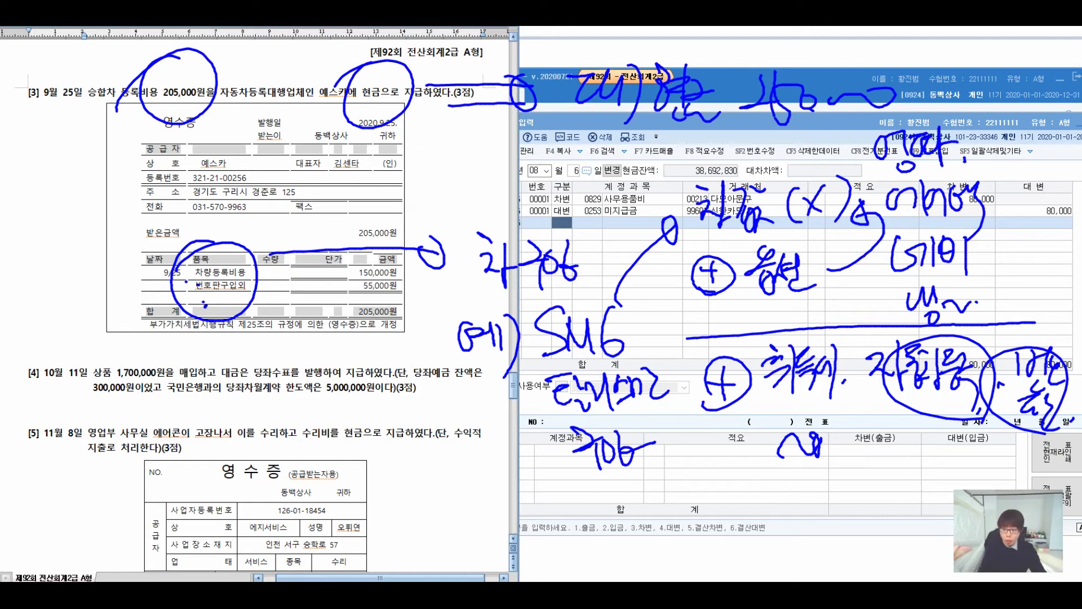
pyautogui.moveTo(702, 433); pyautogui.dragTo(1030, 420)
pyautogui.moveTo(733, 446)
pyautogui.mouseDown()
pyautogui.moveTo(389, 447)
pyautogui.moveTo(303, 337)
pyautogui.mouseUp()
pyautogui.moveTo(292, 369)
pyautogui.mouseDown()
pyautogui.moveTo(301, 334)
pyautogui.moveTo(293, 370)
pyautogui.mouseUp()
pyautogui.moveTo(137, 341)
pyautogui.mouseDown()
pyautogui.moveTo(136, 379)
pyautogui.moveTo(133, 356)
pyautogui.mouseUp()
pyautogui.moveTo(135, 366); pyautogui.dragTo(148, 364)
pyautogui.moveTo(129, 393); pyautogui.dragTo(160, 404)
pyautogui.moveTo(156, 358)
pyautogui.mouseDown()
pyautogui.moveTo(184, 389)
pyautogui.moveTo(206, 378)
pyautogui.mouseUp()
pyautogui.moveTo(205, 341); pyautogui.dragTo(237, 387)
pyautogui.moveTo(189, 317); pyautogui.dragTo(192, 308)
pyautogui.moveTo(255, 403); pyautogui.dragTo(251, 413)
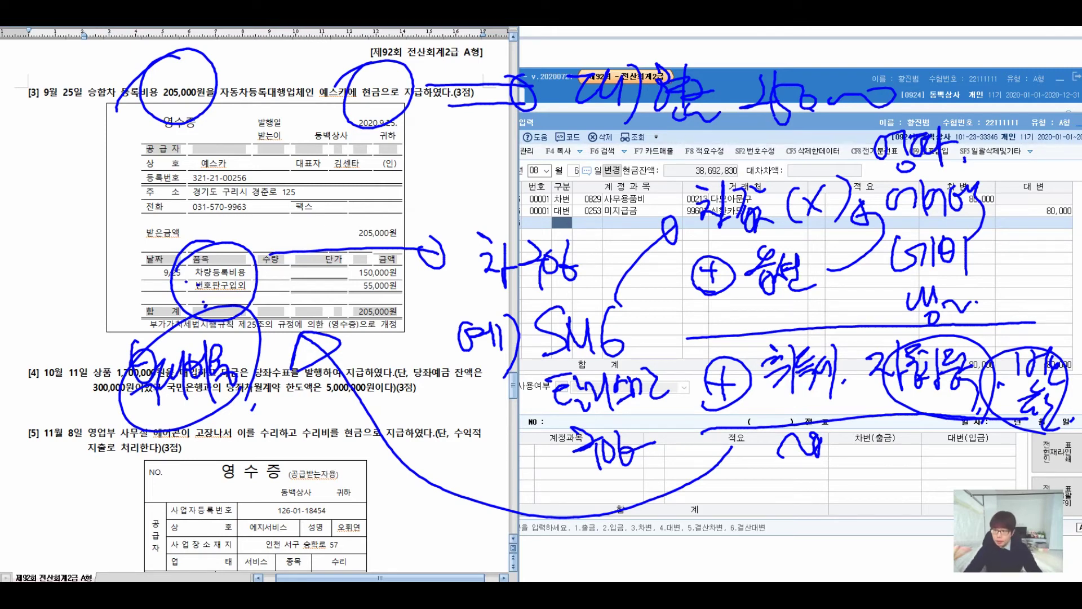
pyautogui.press('Escape')
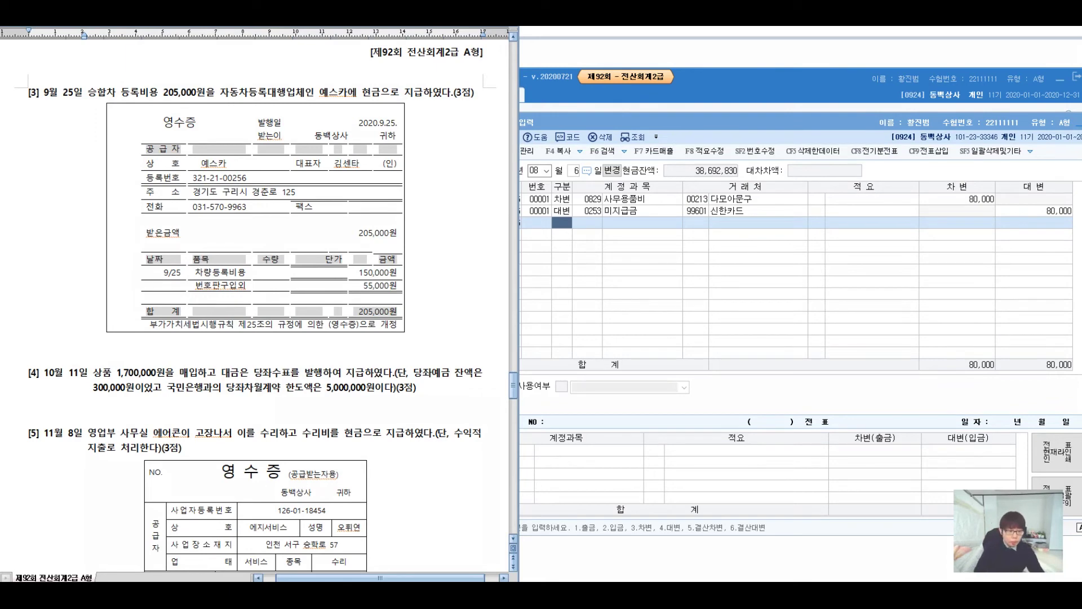
# - Circle the receipt's items again and hand-write a 부대비용 formula adding it to the asset's purchase, with the result circled
pyautogui.moveTo(217, 256); pyautogui.dragTo(175, 304)
pyautogui.moveTo(320, 168)
pyautogui.mouseDown()
pyautogui.moveTo(354, 189)
pyautogui.moveTo(372, 223)
pyautogui.mouseUp()
pyautogui.moveTo(376, 173)
pyautogui.mouseDown()
pyautogui.moveTo(401, 220)
pyautogui.moveTo(414, 198)
pyautogui.moveTo(390, 268)
pyautogui.moveTo(457, 236)
pyautogui.moveTo(481, 248)
pyautogui.moveTo(510, 223)
pyautogui.moveTo(515, 265)
pyautogui.moveTo(550, 264)
pyautogui.moveTo(591, 242)
pyautogui.moveTo(670, 248)
pyautogui.moveTo(701, 265)
pyautogui.moveTo(721, 248)
pyautogui.moveTo(768, 251)
pyautogui.moveTo(826, 231)
pyautogui.moveTo(839, 211)
pyautogui.moveTo(862, 234)
pyautogui.moveTo(792, 225)
pyautogui.mouseUp()
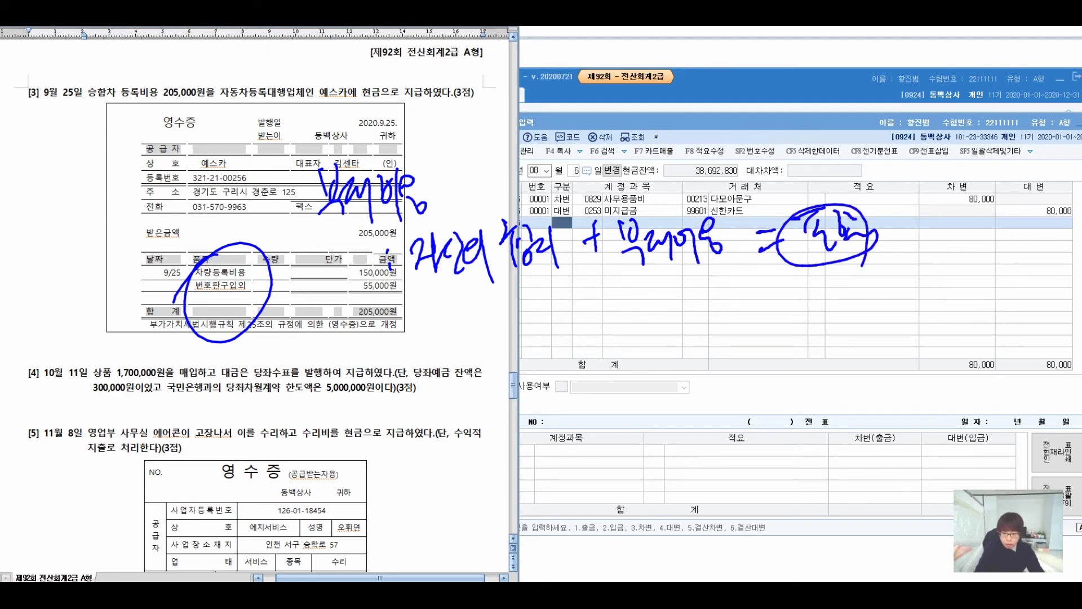
# - Draw an arrow from the circled receipt items to an underlined handwritten note for the vehicle account, marked (CAR)
pyautogui.moveTo(335, 415); pyautogui.dragTo(327, 440)
pyautogui.moveTo(425, 341)
pyautogui.mouseDown()
pyautogui.moveTo(458, 389)
pyautogui.moveTo(480, 383)
pyautogui.mouseUp()
pyautogui.moveTo(485, 373)
pyautogui.mouseDown()
pyautogui.moveTo(521, 379)
pyautogui.moveTo(611, 354)
pyautogui.mouseUp()
pyautogui.moveTo(689, 321); pyautogui.dragTo(686, 392)
pyautogui.moveTo(728, 339)
pyautogui.mouseDown()
pyautogui.moveTo(715, 388)
pyautogui.moveTo(747, 389)
pyautogui.mouseUp()
pyautogui.moveTo(720, 352)
pyautogui.mouseDown()
pyautogui.moveTo(742, 337)
pyautogui.moveTo(736, 359)
pyautogui.mouseUp()
pyautogui.moveTo(751, 329)
pyautogui.mouseDown()
pyautogui.moveTo(747, 388)
pyautogui.moveTo(787, 372)
pyautogui.moveTo(783, 403)
pyautogui.mouseUp()
pyautogui.moveTo(434, 414); pyautogui.dragTo(844, 370)
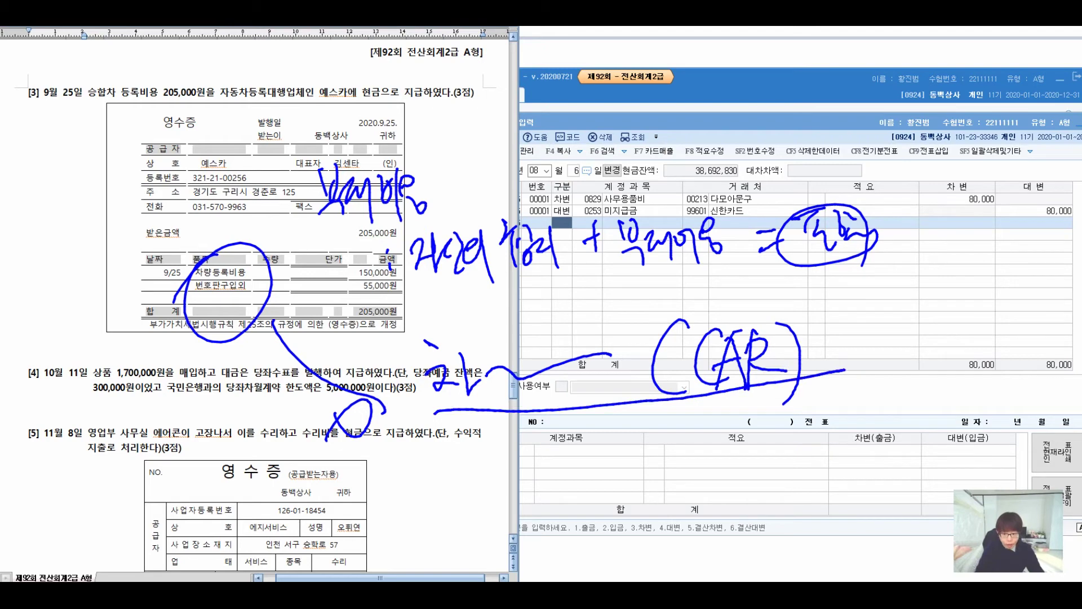
# - Hand-write the debit note 차) 차량운반구 below the (CAR) note, and clear the pen notes
pyautogui.moveTo(528, 428); pyautogui.dragTo(542, 453)
pyautogui.moveTo(528, 469)
pyautogui.mouseDown()
pyautogui.moveTo(555, 489)
pyautogui.moveTo(582, 478)
pyautogui.mouseUp()
pyautogui.moveTo(593, 443); pyautogui.dragTo(597, 527)
pyautogui.moveTo(617, 439); pyautogui.dragTo(631, 468)
pyautogui.moveTo(626, 473); pyautogui.dragTo(650, 491)
pyautogui.moveTo(648, 445); pyautogui.dragTo(656, 491)
pyautogui.moveTo(655, 451)
pyautogui.mouseDown()
pyautogui.moveTo(672, 488)
pyautogui.moveTo(684, 477)
pyautogui.mouseUp()
pyautogui.moveTo(681, 475); pyautogui.dragTo(692, 488)
pyautogui.moveTo(683, 439); pyautogui.dragTo(708, 464)
pyautogui.moveTo(694, 462); pyautogui.dragTo(719, 488)
pyautogui.moveTo(713, 445); pyautogui.dragTo(727, 468)
pyautogui.moveTo(723, 442)
pyautogui.mouseDown()
pyautogui.moveTo(751, 479)
pyautogui.moveTo(770, 480)
pyautogui.mouseUp()
pyautogui.moveTo(755, 448)
pyautogui.mouseDown()
pyautogui.moveTo(799, 490)
pyautogui.moveTo(807, 539)
pyautogui.mouseUp()
pyautogui.moveTo(812, 472); pyautogui.dragTo(814, 482)
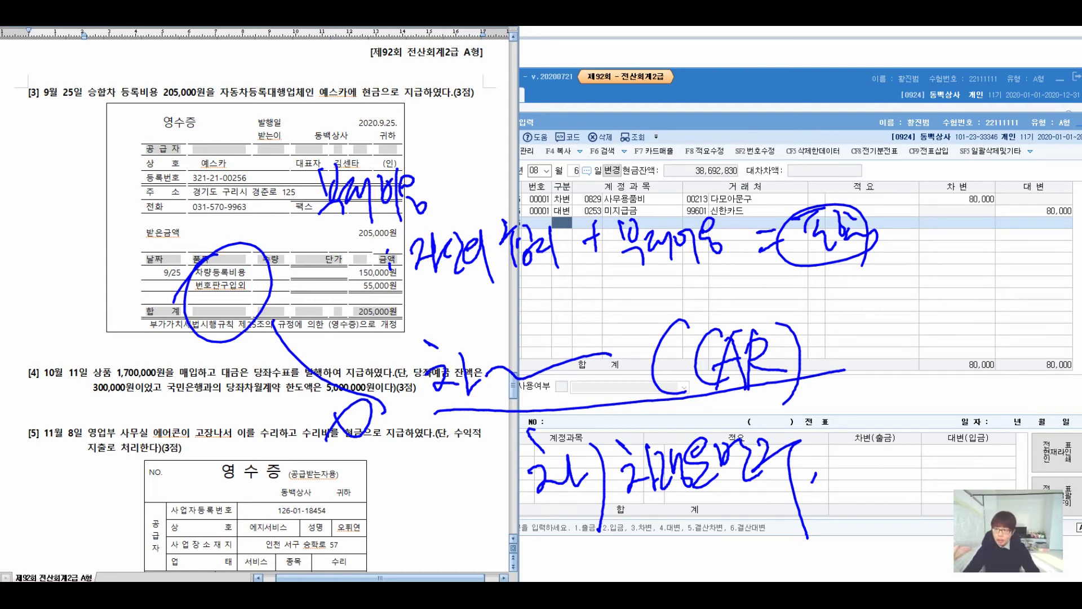
pyautogui.press('Escape')
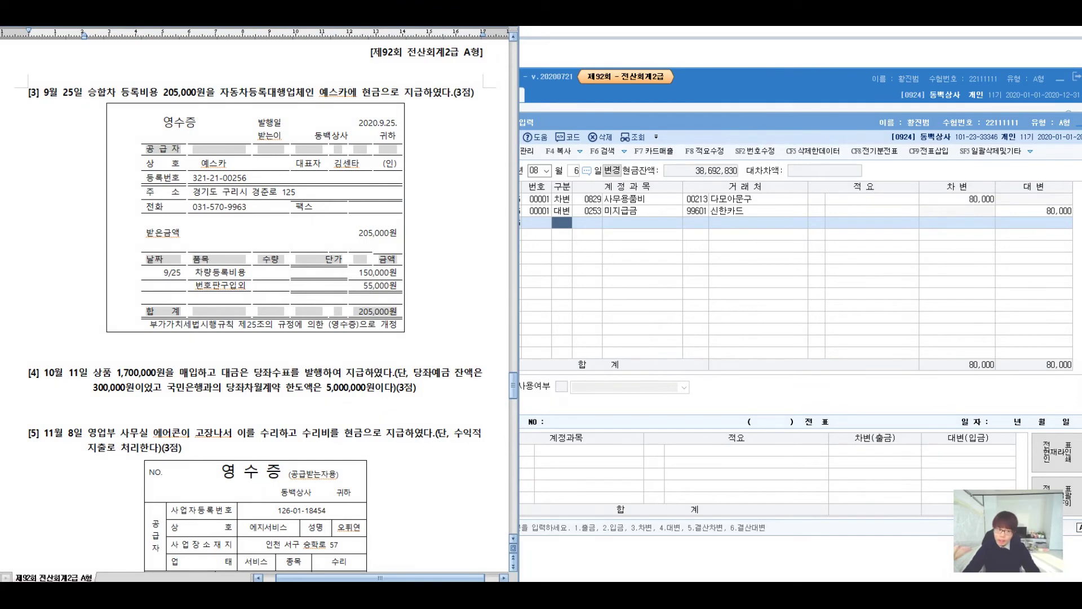
# - Set the voucher date to September 25 and highlight 차량등록비용 and 번호판구입외 on the question [3] receipt
pyautogui.write('9')
pyautogui.press('Return')
pyautogui.write('25')
pyautogui.press('Return')
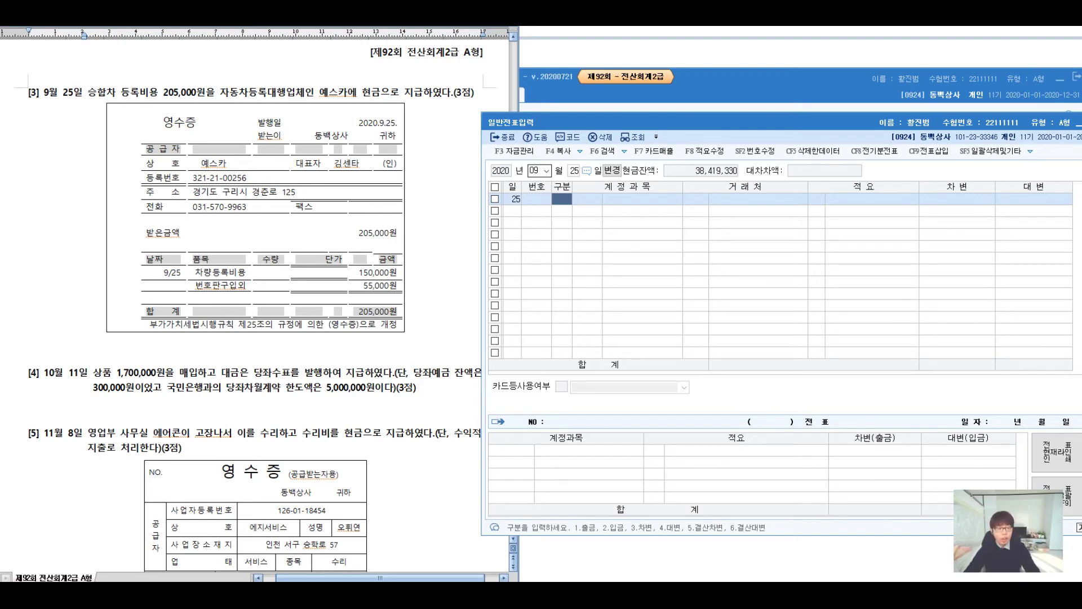
pyautogui.moveTo(220, 272); pyautogui.dragTo(219, 285)
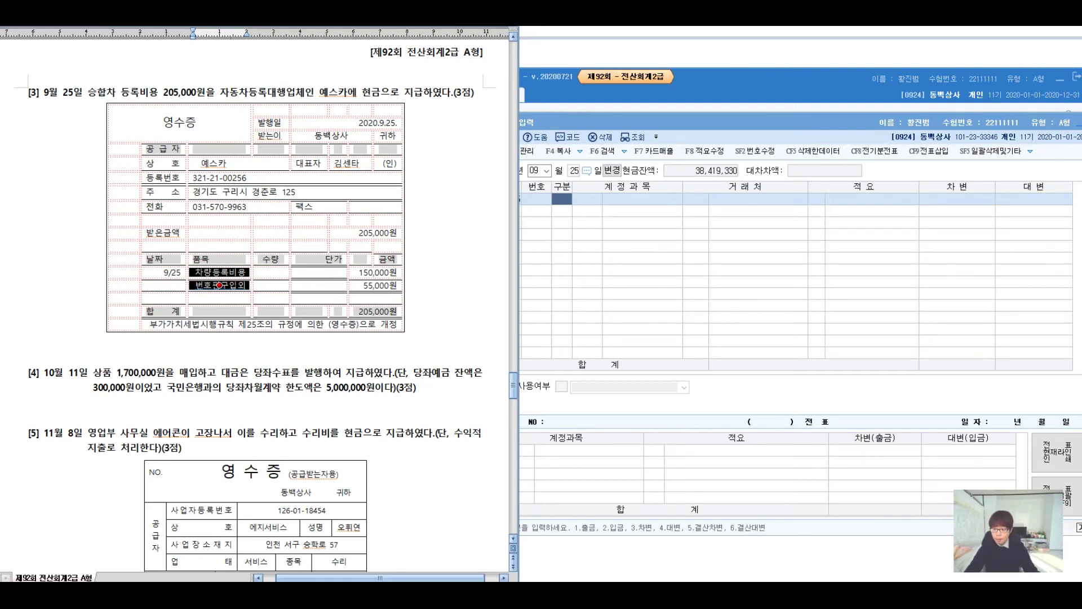
pyautogui.hotkey('alt', 'Tab')
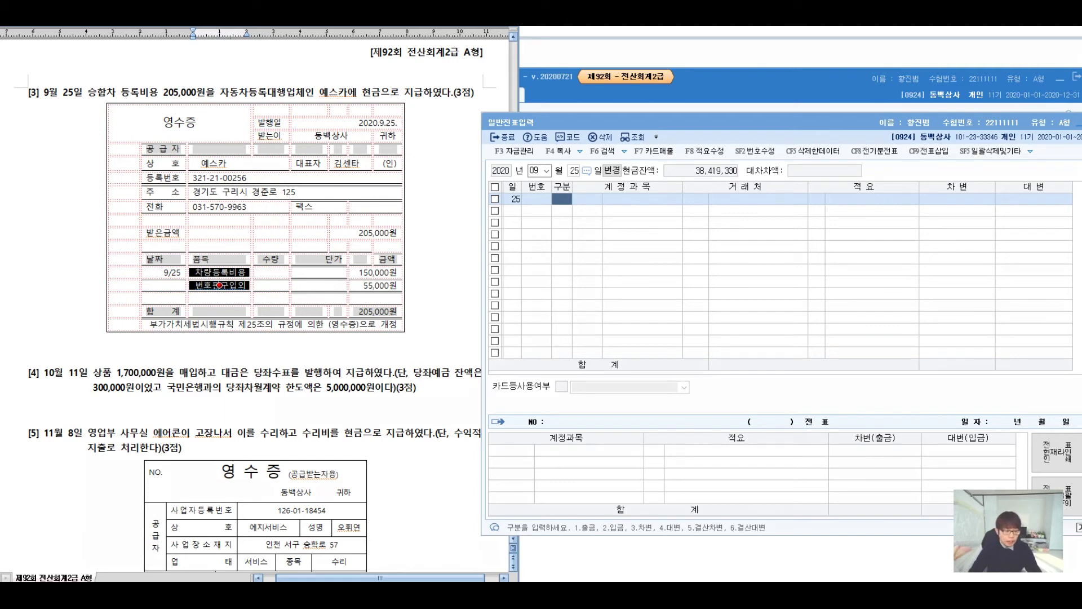
# - Hand-write the entry 차) 차량운반구 205,000 against 대) 현금 205,000, and clear the pen notes
pyautogui.moveTo(298, 243); pyautogui.dragTo(344, 316)
pyautogui.moveTo(365, 248)
pyautogui.mouseDown()
pyautogui.moveTo(396, 290)
pyautogui.moveTo(417, 248)
pyautogui.moveTo(496, 265)
pyautogui.moveTo(510, 325)
pyautogui.mouseUp()
pyautogui.moveTo(387, 329)
pyautogui.mouseDown()
pyautogui.moveTo(417, 343)
pyautogui.moveTo(518, 316)
pyautogui.mouseUp()
pyautogui.moveTo(571, 236); pyautogui.dragTo(529, 396)
pyautogui.moveTo(571, 272)
pyautogui.mouseDown()
pyautogui.moveTo(602, 281)
pyautogui.moveTo(661, 264)
pyautogui.moveTo(684, 270)
pyautogui.moveTo(702, 293)
pyautogui.moveTo(877, 261)
pyautogui.mouseUp()
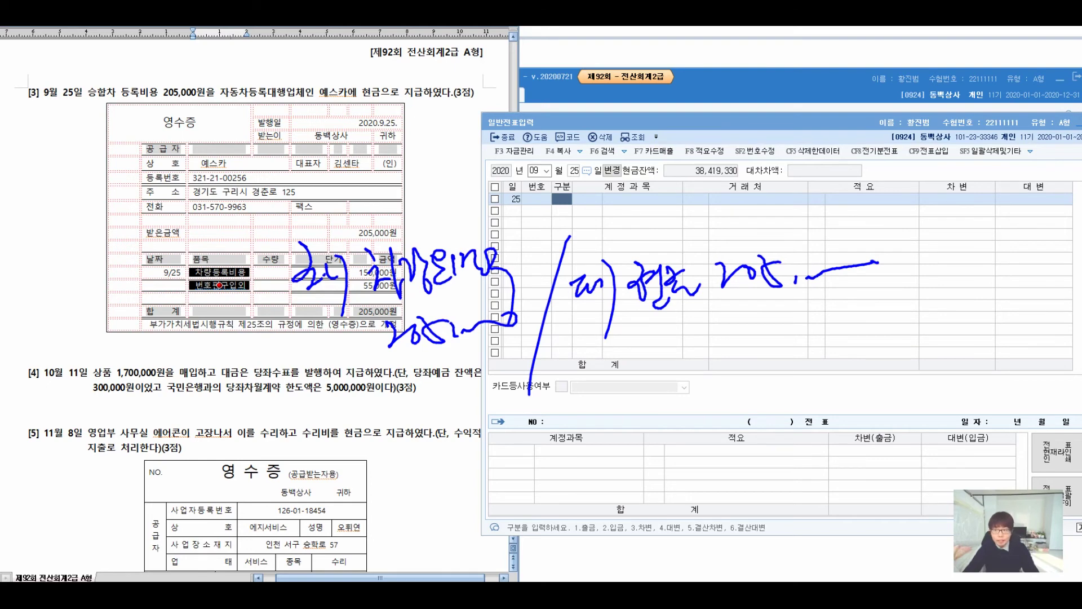
pyautogui.press('Escape')
# - Enter a 차변 line for 0208 차량운반구 with 예스카 as the 거래처 and an amount of 205,000
pyautogui.write('3208')
pyautogui.press('Return')
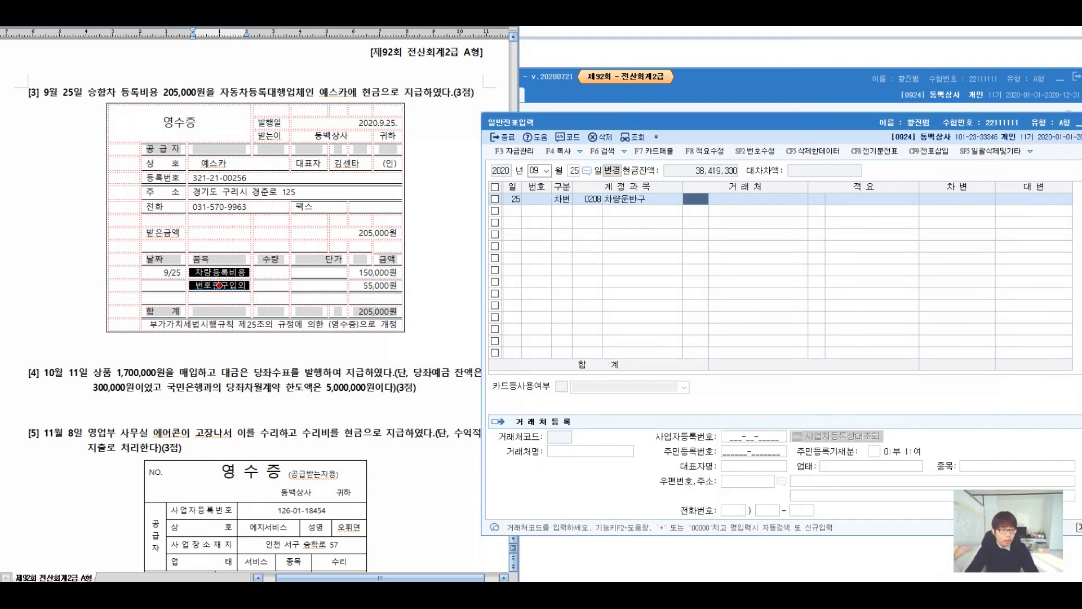
pyautogui.write('예스카')
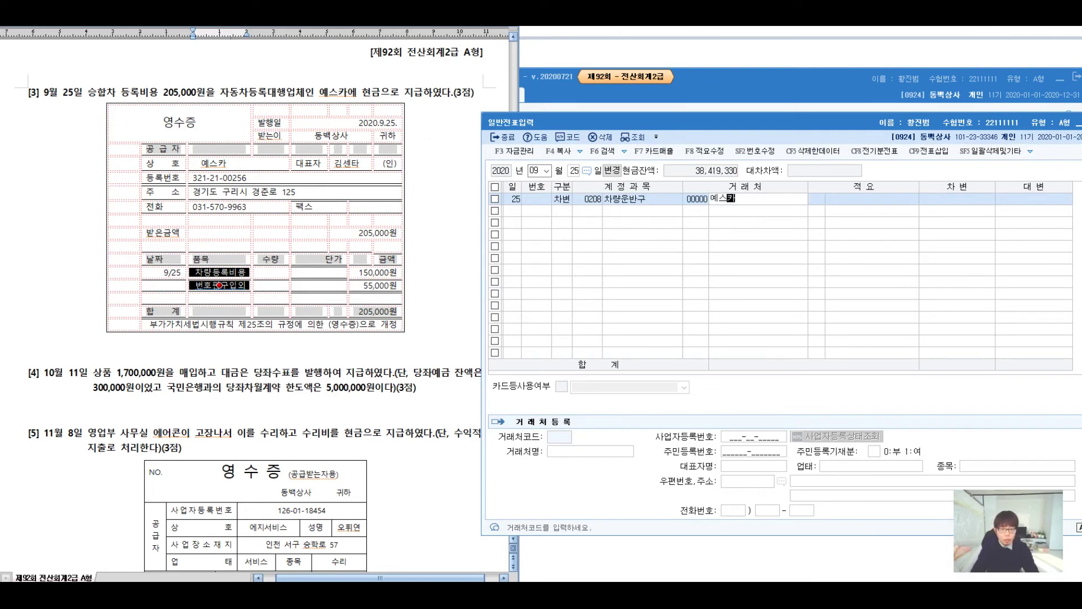
pyautogui.press('Return')
pyautogui.press('Return')
pyautogui.write('205000')
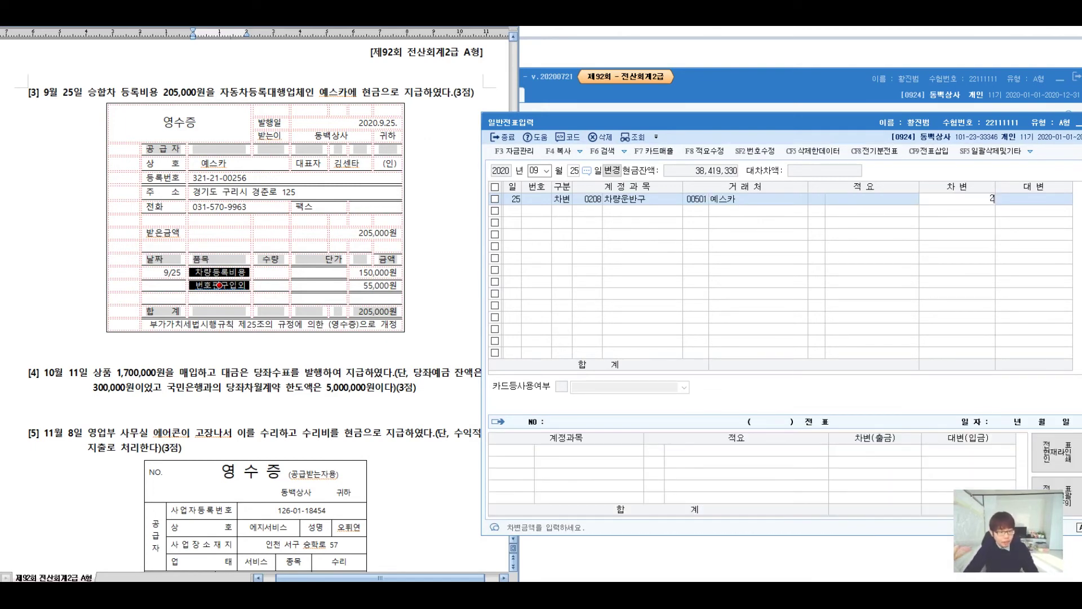
pyautogui.press('Return')
# - Enter a 대변 line for 0101 현금 with 거래처 00501 예스카 and an amount of 205,000
pyautogui.write('4')
pyautogui.press('Return')
pyautogui.write('101')
pyautogui.press('Return')
pyautogui.write('501')
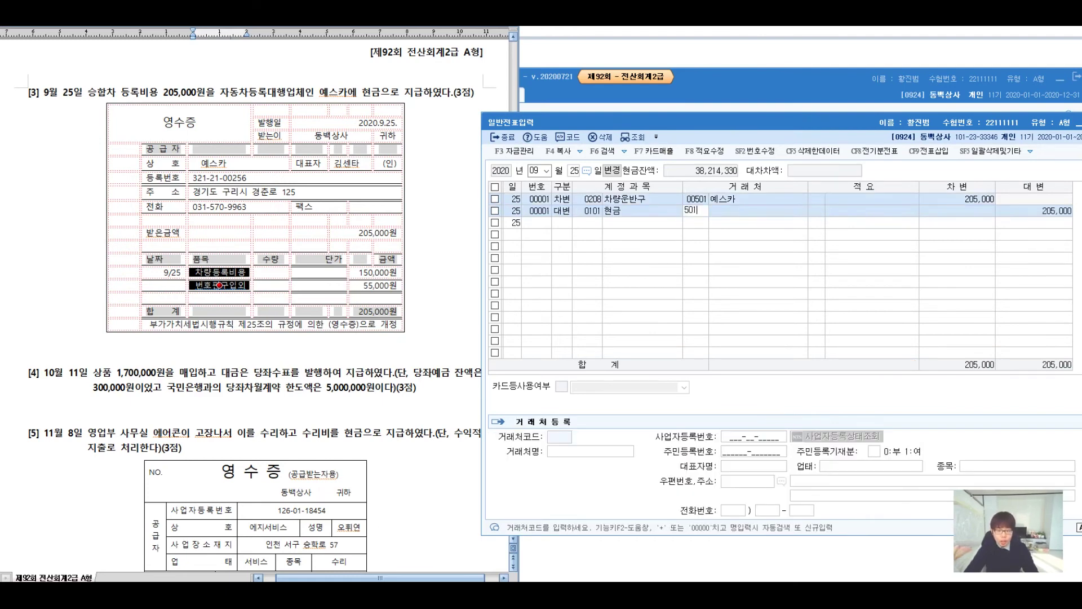
pyautogui.press('Return')
pyautogui.press('Return')
pyautogui.press('Return')
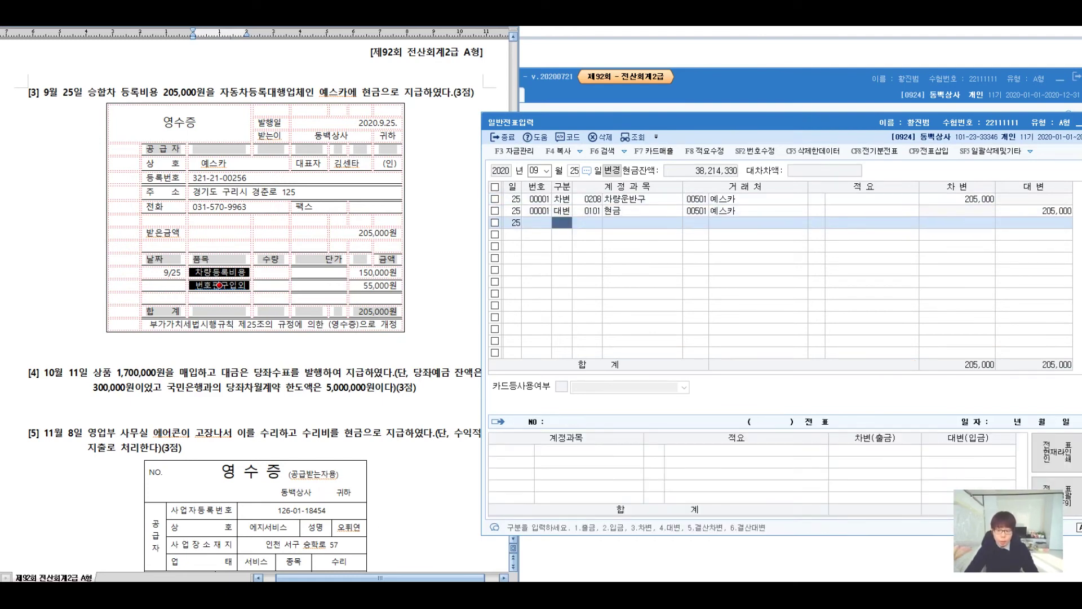
# - Delete the 현금 credit line from the September 25 voucher
pyautogui.press('Up')
pyautogui.press('F5')
pyautogui.press('Return')
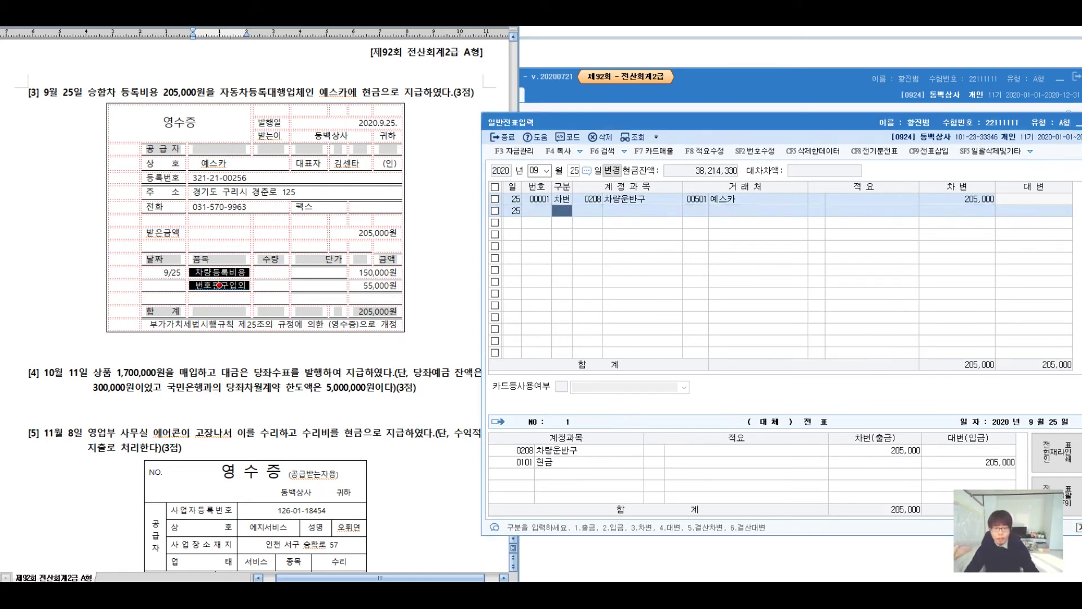
# - Change the remaining 차량운반구 line's 구분 to 출금, keeping 예스카 and the 205,000 amount
pyautogui.press('Up')
pyautogui.write('1')
pyautogui.press('Return')
pyautogui.press('Return')
pyautogui.press('Return')
pyautogui.press('Return')
pyautogui.press('Return')
pyautogui.press('Return')
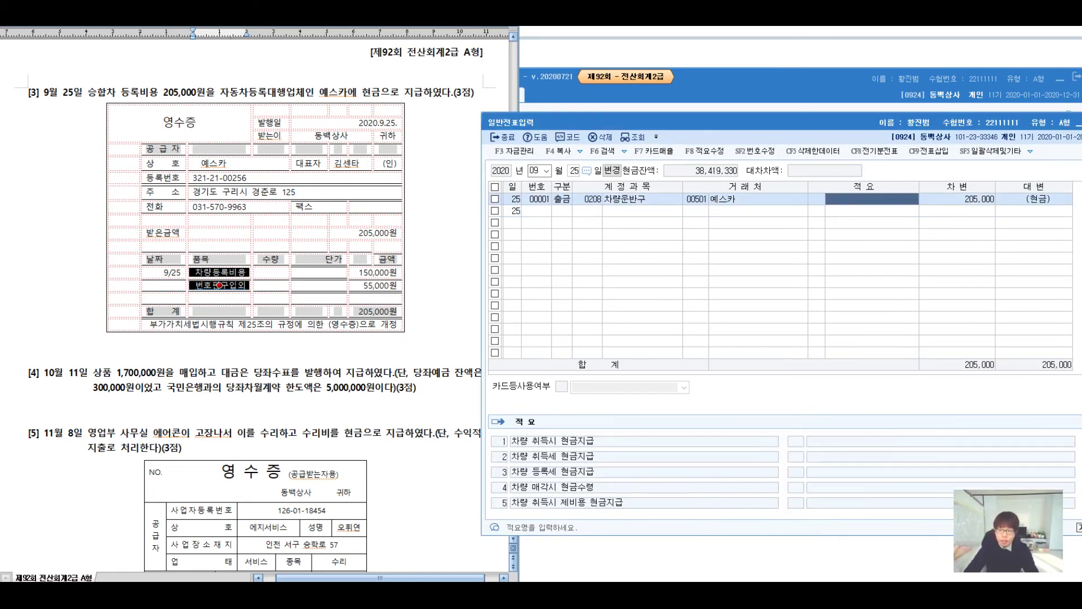
pyautogui.write('1')
pyautogui.press('Return')
pyautogui.press('F5')
pyautogui.press('Return')
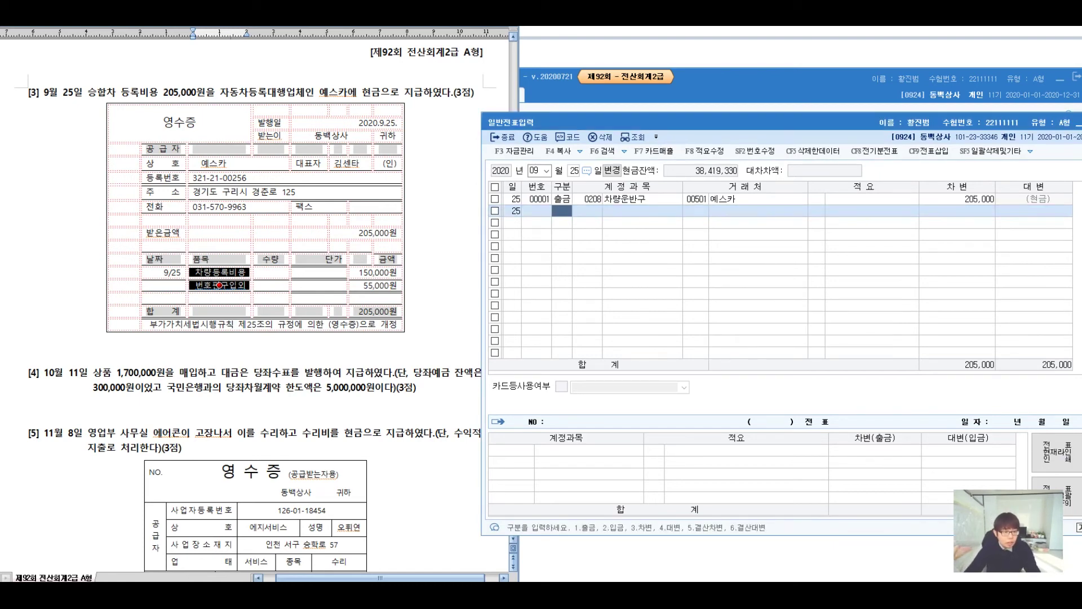
# - In question [4], circle 상품, 매입 and 당좌수표, underline the 300,000원 balance and the 당좌차월 limit, and draw an arrow down from them
pyautogui.click(219, 286)
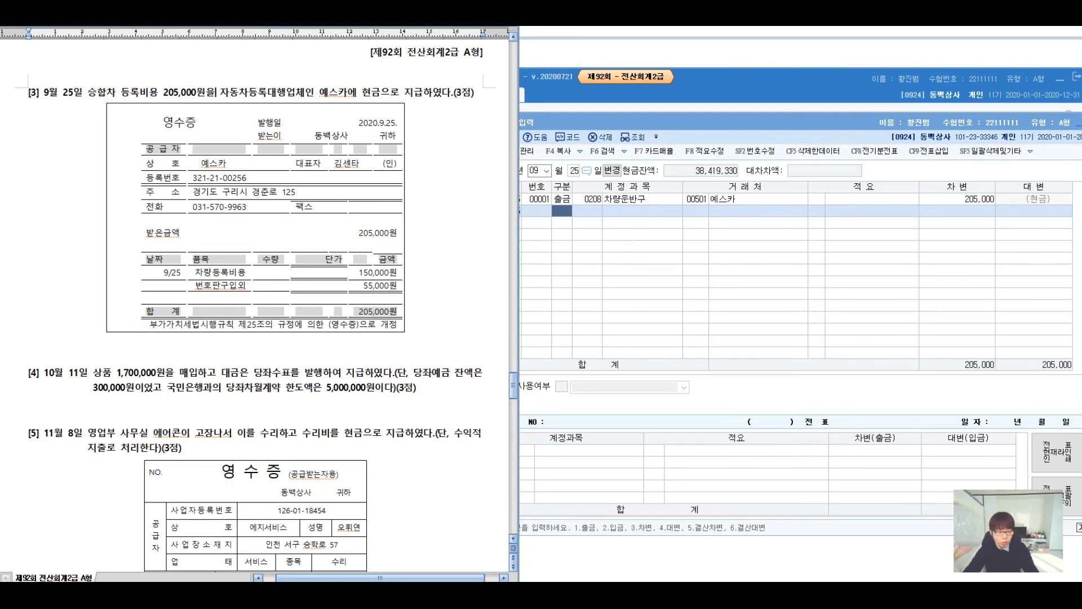
pyautogui.click(416, 388)
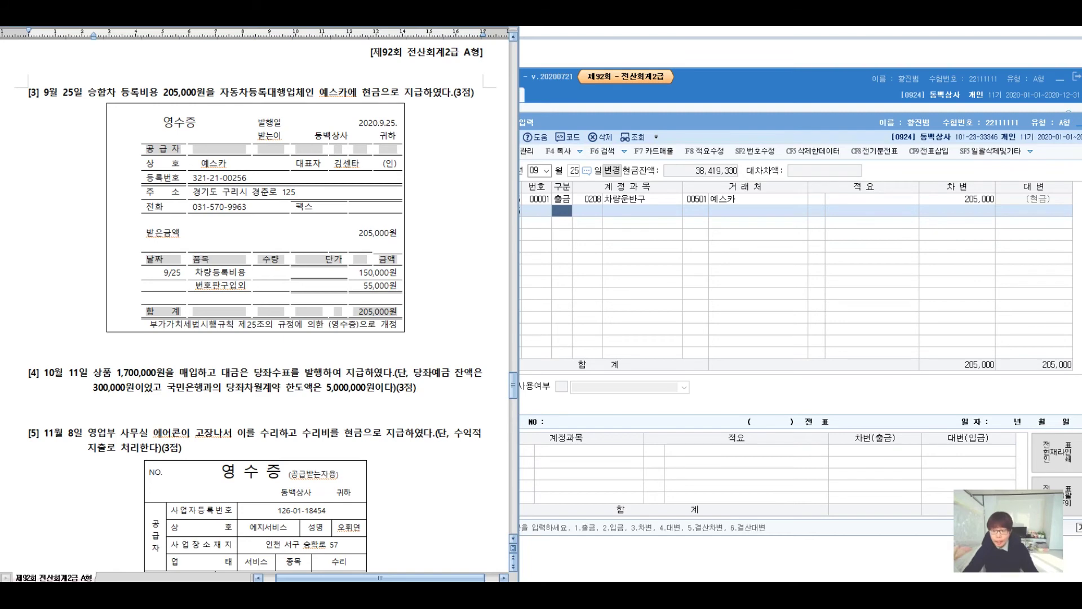
pyautogui.scroll(-6, 259, 293)
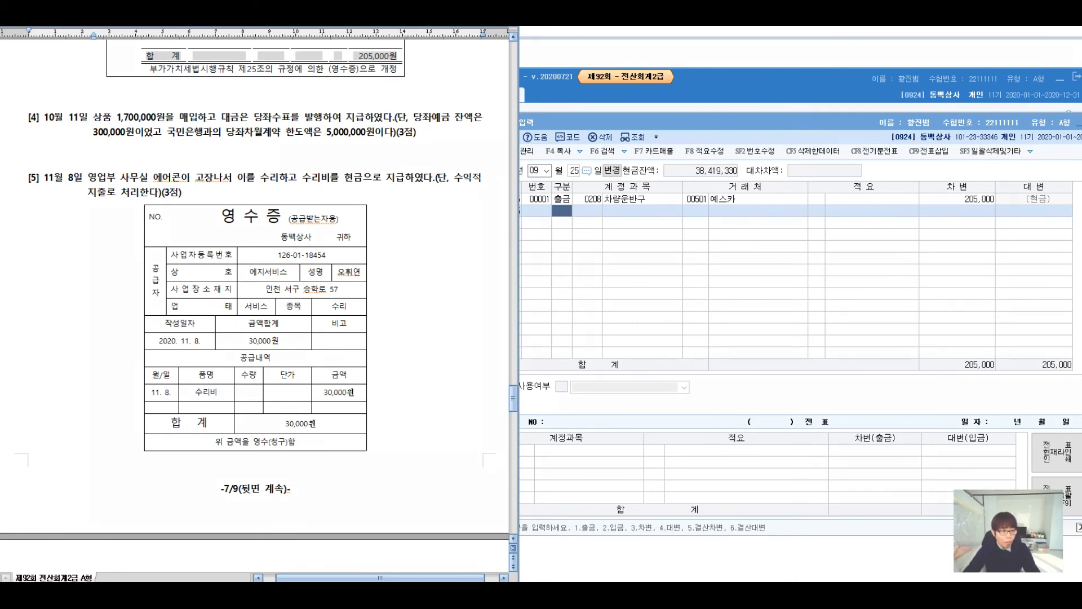
pyautogui.moveTo(111, 136)
pyautogui.mouseDown()
pyautogui.moveTo(128, 116)
pyautogui.moveTo(207, 116)
pyautogui.moveTo(232, 89)
pyautogui.mouseUp()
pyautogui.moveTo(329, 95); pyautogui.dragTo(326, 136)
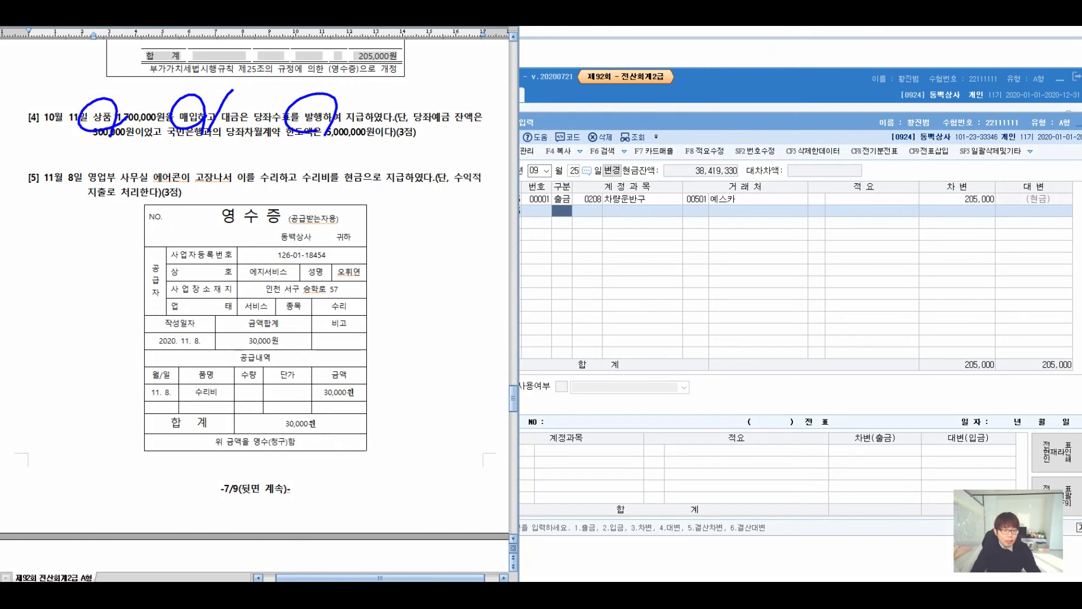
pyautogui.moveTo(89, 142); pyautogui.dragTo(163, 136)
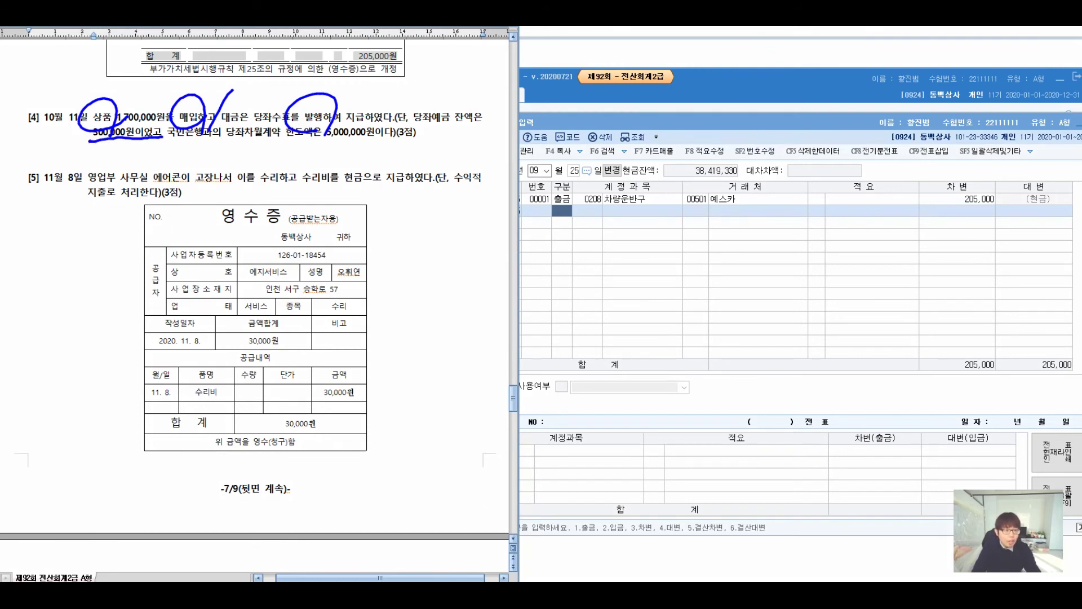
pyautogui.moveTo(244, 140); pyautogui.dragTo(382, 145)
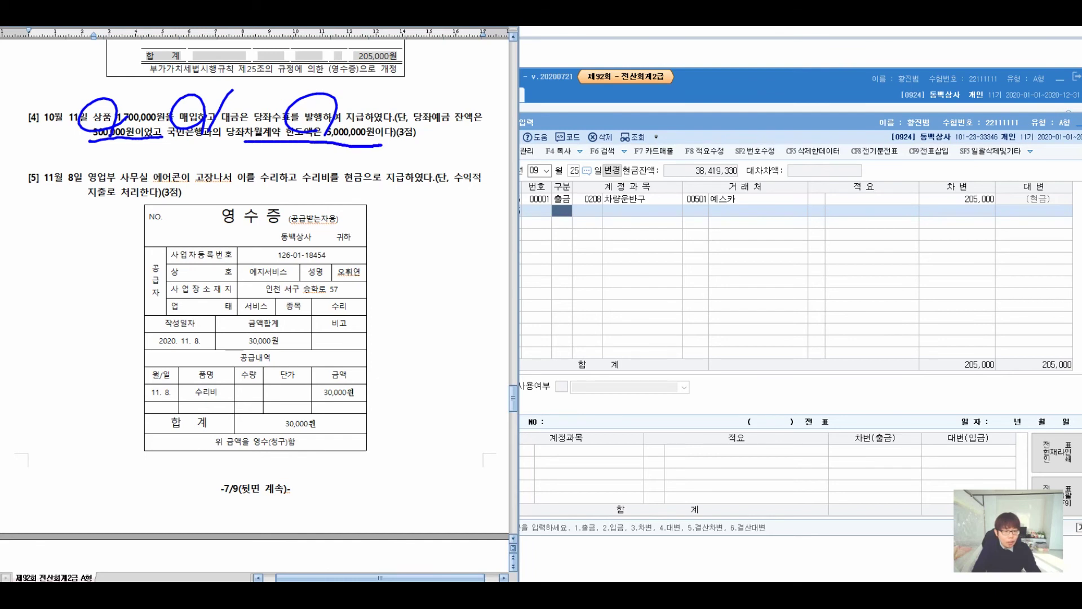
pyautogui.moveTo(385, 161)
pyautogui.mouseDown()
pyautogui.moveTo(446, 275)
pyautogui.moveTo(422, 279)
pyautogui.mouseUp()
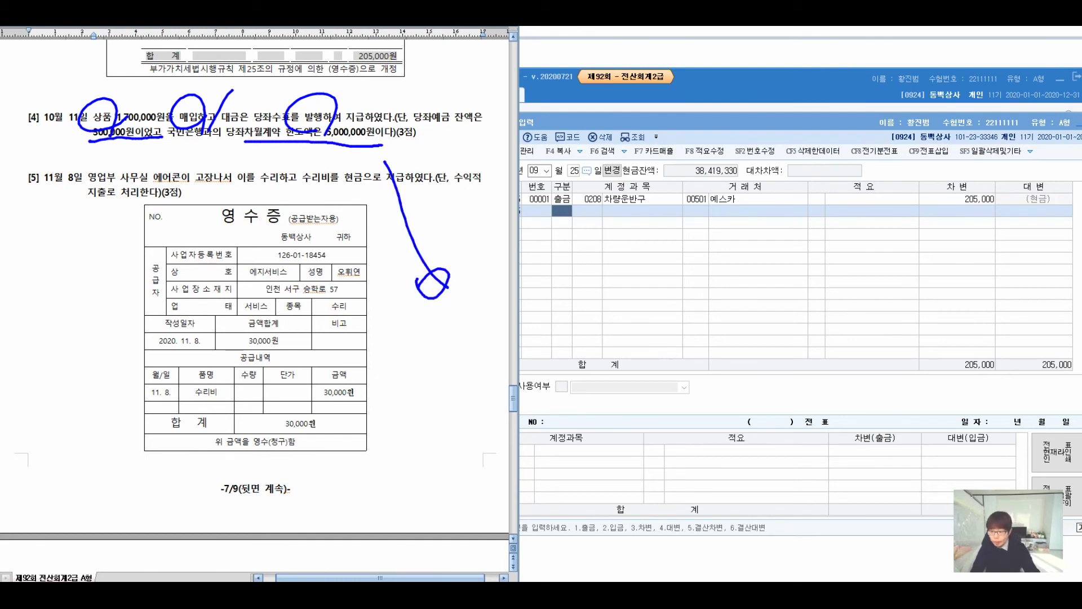
# - Hand-write the purchase entry 차) 상품 1,700,000 against 대) 당좌예금, and clear the pen notes
pyautogui.moveTo(491, 231)
pyautogui.mouseDown()
pyautogui.moveTo(527, 223)
pyautogui.moveTo(563, 254)
pyautogui.mouseUp()
pyautogui.moveTo(587, 212)
pyautogui.mouseDown()
pyautogui.moveTo(614, 241)
pyautogui.moveTo(647, 243)
pyautogui.mouseUp()
pyautogui.moveTo(477, 294)
pyautogui.mouseDown()
pyautogui.moveTo(531, 364)
pyautogui.moveTo(569, 330)
pyautogui.moveTo(576, 352)
pyautogui.mouseUp()
pyautogui.moveTo(581, 307)
pyautogui.mouseDown()
pyautogui.moveTo(608, 346)
pyautogui.moveTo(643, 338)
pyautogui.moveTo(673, 361)
pyautogui.moveTo(756, 325)
pyautogui.mouseUp()
pyautogui.moveTo(818, 269)
pyautogui.mouseDown()
pyautogui.moveTo(769, 456)
pyautogui.moveTo(838, 266)
pyautogui.moveTo(857, 294)
pyautogui.moveTo(925, 248)
pyautogui.moveTo(987, 281)
pyautogui.mouseUp()
pyautogui.moveTo(876, 294)
pyautogui.mouseDown()
pyautogui.moveTo(885, 338)
pyautogui.moveTo(1013, 308)
pyautogui.mouseUp()
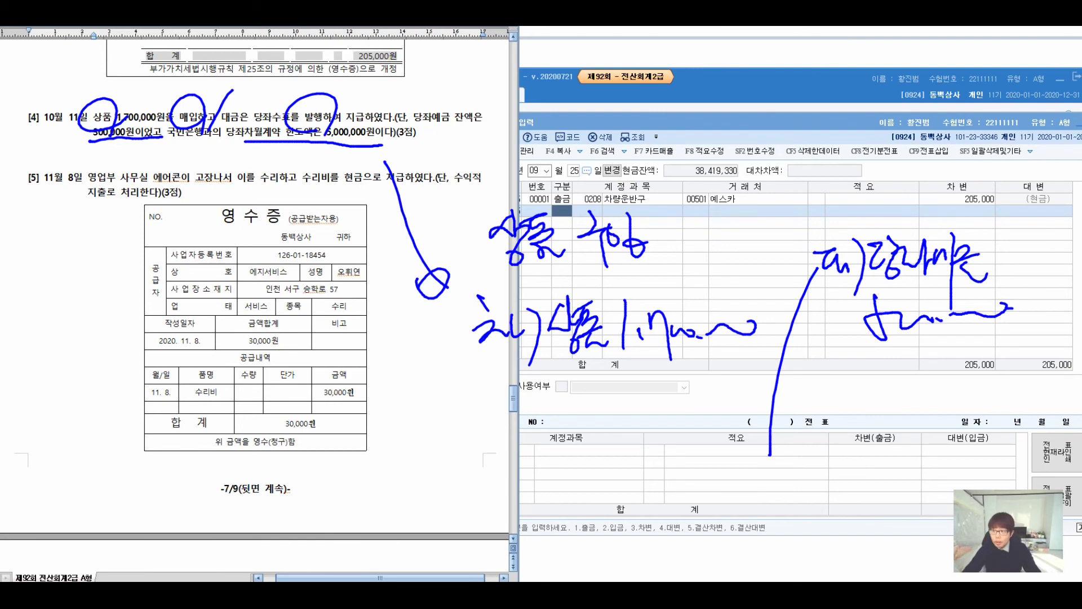
pyautogui.press('Escape')
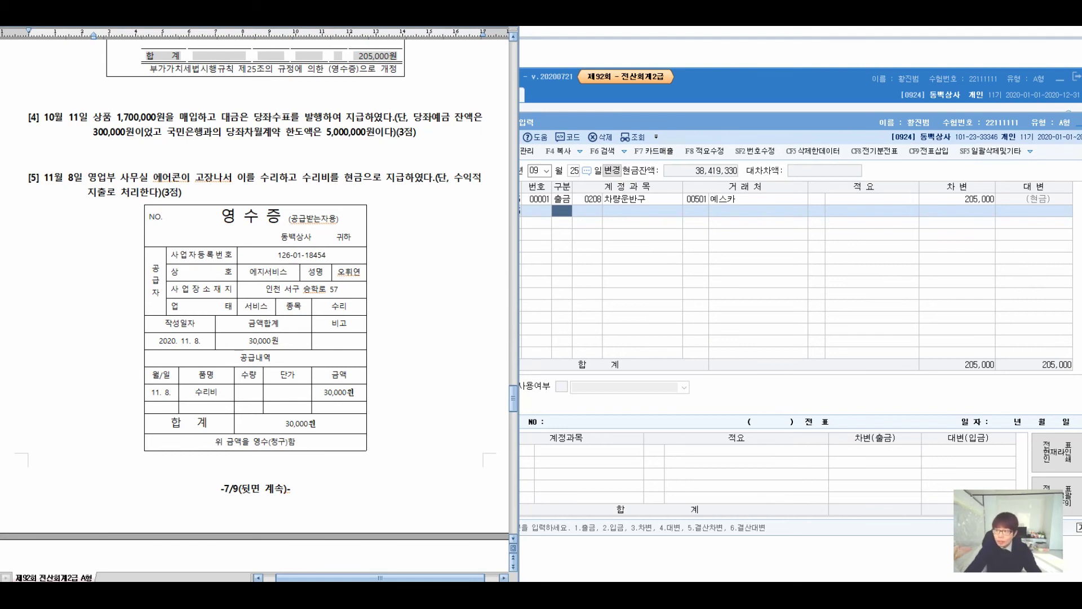
# - Circle the 300,000원 balance in question [4], draw an arrow below it, and hand-write 차) 상품 1,700,000
pyautogui.moveTo(87, 143)
pyautogui.mouseDown()
pyautogui.moveTo(161, 158)
pyautogui.moveTo(149, 195)
pyautogui.mouseUp()
pyautogui.moveTo(224, 152)
pyautogui.mouseDown()
pyautogui.moveTo(232, 243)
pyautogui.moveTo(191, 313)
pyautogui.mouseUp()
pyautogui.moveTo(301, 228); pyautogui.dragTo(304, 252)
pyautogui.moveTo(292, 271); pyautogui.dragTo(309, 293)
pyautogui.moveTo(315, 268)
pyautogui.mouseDown()
pyautogui.moveTo(335, 285)
pyautogui.moveTo(338, 327)
pyautogui.mouseUp()
pyautogui.moveTo(376, 255)
pyautogui.mouseDown()
pyautogui.moveTo(389, 304)
pyautogui.moveTo(406, 282)
pyautogui.moveTo(433, 289)
pyautogui.mouseUp()
pyautogui.moveTo(448, 239)
pyautogui.mouseDown()
pyautogui.moveTo(450, 307)
pyautogui.moveTo(485, 307)
pyautogui.mouseUp()
pyautogui.moveTo(487, 284); pyautogui.dragTo(516, 294)
pyautogui.moveTo(527, 290); pyautogui.dragTo(580, 277)
# - Hand-write a dividing slash and the credit note 대) 당좌예금 300,000 beside the 상품 debit
pyautogui.moveTo(651, 210); pyautogui.dragTo(609, 375)
pyautogui.moveTo(664, 237)
pyautogui.mouseDown()
pyautogui.moveTo(689, 225)
pyautogui.moveTo(699, 242)
pyautogui.mouseUp()
pyautogui.moveTo(709, 215); pyautogui.dragTo(711, 278)
pyautogui.moveTo(752, 213); pyautogui.dragTo(774, 248)
pyautogui.moveTo(774, 215)
pyautogui.mouseDown()
pyautogui.moveTo(785, 231)
pyautogui.moveTo(811, 237)
pyautogui.mouseUp()
pyautogui.moveTo(826, 200)
pyautogui.mouseDown()
pyautogui.moveTo(836, 284)
pyautogui.moveTo(868, 239)
pyautogui.mouseUp()
pyautogui.moveTo(890, 203)
pyautogui.mouseDown()
pyautogui.moveTo(906, 253)
pyautogui.moveTo(947, 234)
pyautogui.mouseUp()
pyautogui.moveTo(952, 235); pyautogui.dragTo(963, 232)
pyautogui.moveTo(966, 228); pyautogui.dragTo(1039, 225)
# - Hand-write the remaining credit amount 1,400,000 under the 당좌예금 note, with a blank line for its account name
pyautogui.moveTo(901, 302); pyautogui.dragTo(895, 355)
pyautogui.moveTo(909, 340); pyautogui.dragTo(910, 343)
pyautogui.moveTo(926, 322)
pyautogui.mouseDown()
pyautogui.moveTo(953, 341)
pyautogui.moveTo(943, 375)
pyautogui.mouseUp()
pyautogui.moveTo(947, 338); pyautogui.dragTo(995, 350)
pyautogui.moveTo(995, 341); pyautogui.dragTo(1050, 333)
pyautogui.moveTo(688, 374); pyautogui.dragTo(870, 366)
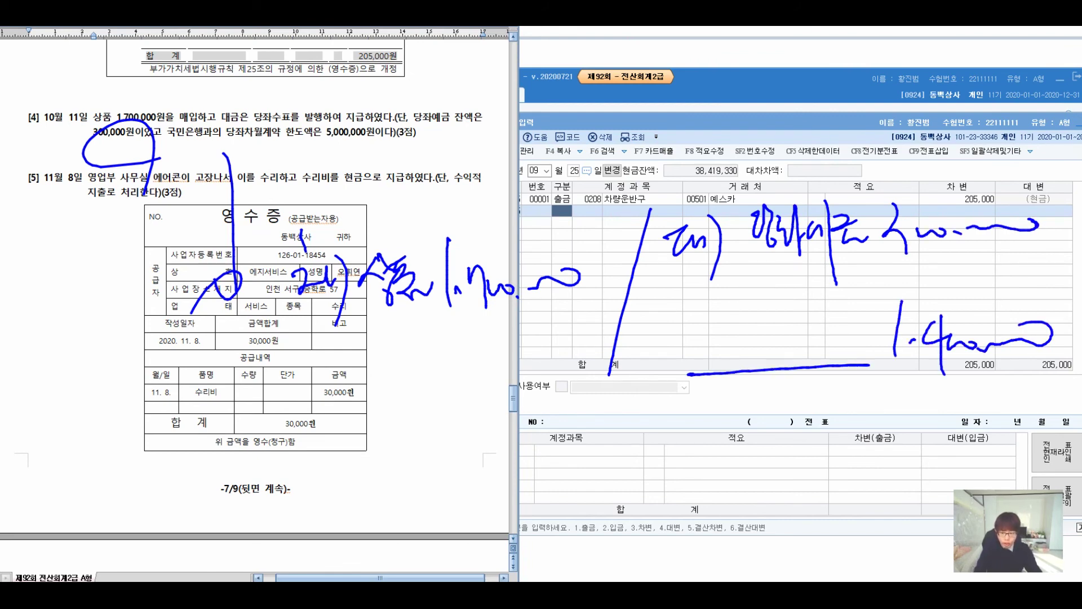
# - Circle 당좌차월계약 in question [4], hand-write 당좌차월 = (단기차입금) on the blank line, underline 1,400,000, and clear the pen notes
pyautogui.moveTo(225, 154); pyautogui.dragTo(280, 205)
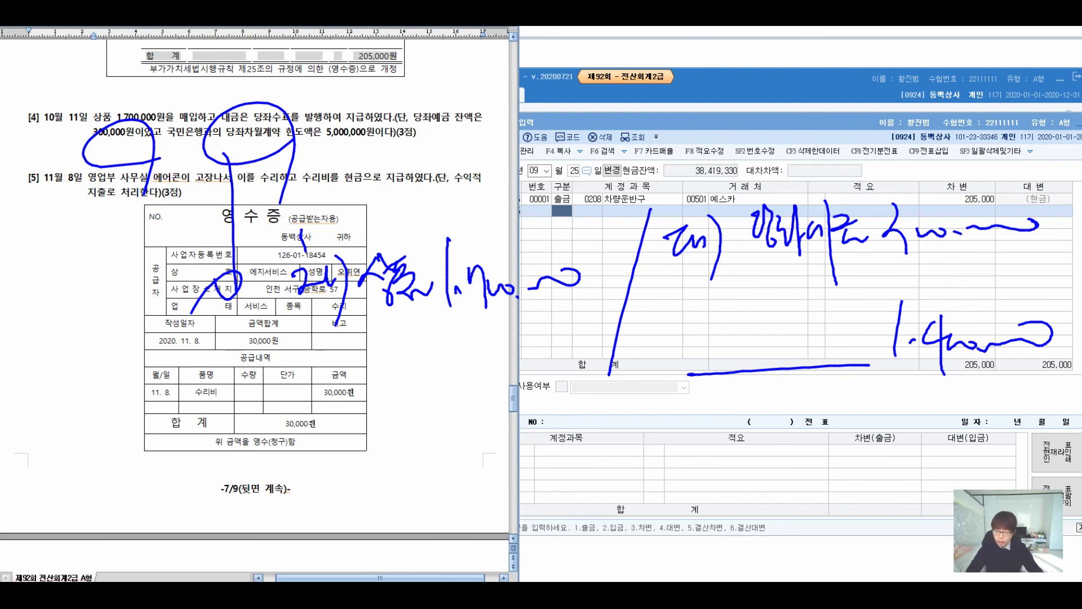
pyautogui.moveTo(694, 307)
pyautogui.mouseDown()
pyautogui.moveTo(733, 360)
pyautogui.moveTo(750, 316)
pyautogui.moveTo(800, 352)
pyautogui.moveTo(856, 345)
pyautogui.mouseUp()
pyautogui.moveTo(735, 398)
pyautogui.mouseDown()
pyautogui.moveTo(724, 454)
pyautogui.moveTo(784, 423)
pyautogui.moveTo(831, 439)
pyautogui.mouseUp()
pyautogui.moveTo(827, 398)
pyautogui.mouseDown()
pyautogui.moveTo(854, 428)
pyautogui.moveTo(873, 417)
pyautogui.mouseUp()
pyautogui.moveTo(871, 379); pyautogui.dragTo(890, 448)
pyautogui.moveTo(652, 423); pyautogui.dragTo(666, 425)
pyautogui.moveTo(654, 446); pyautogui.dragTo(686, 438)
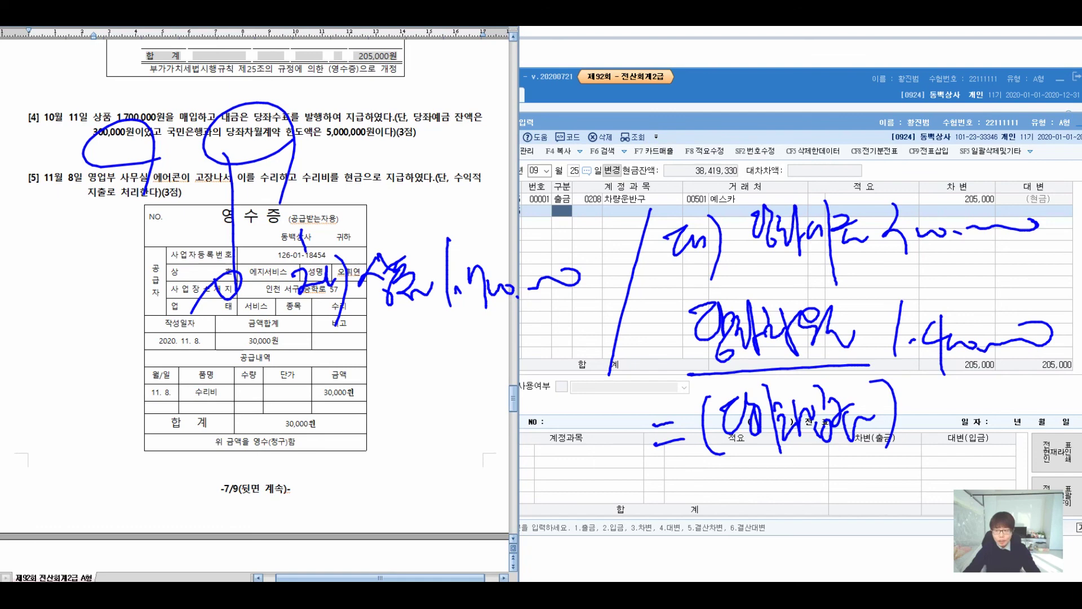
pyautogui.moveTo(897, 358); pyautogui.dragTo(1049, 362)
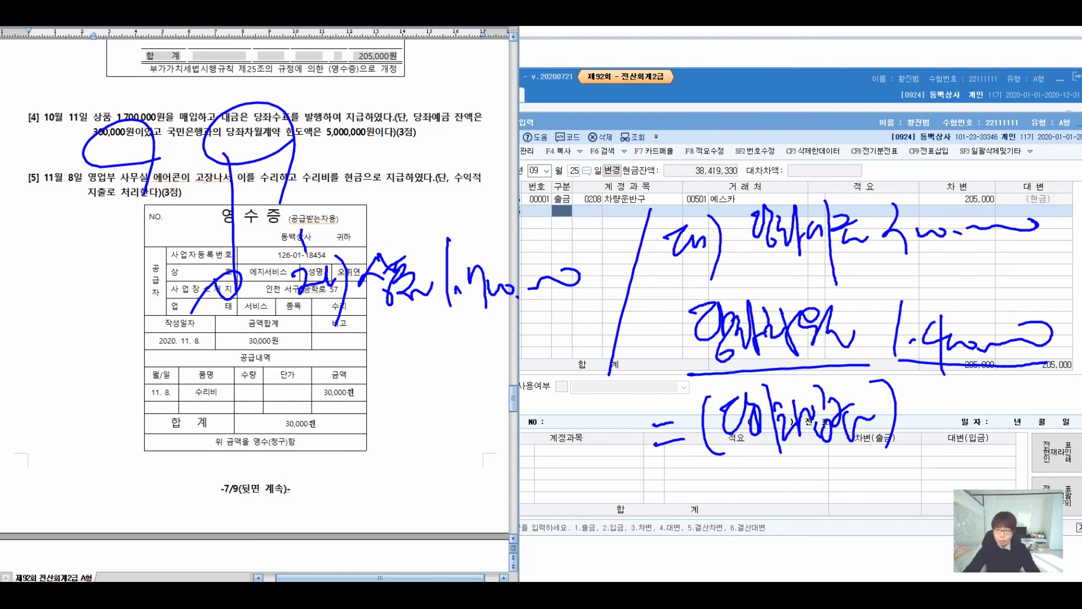
pyautogui.press('Escape')
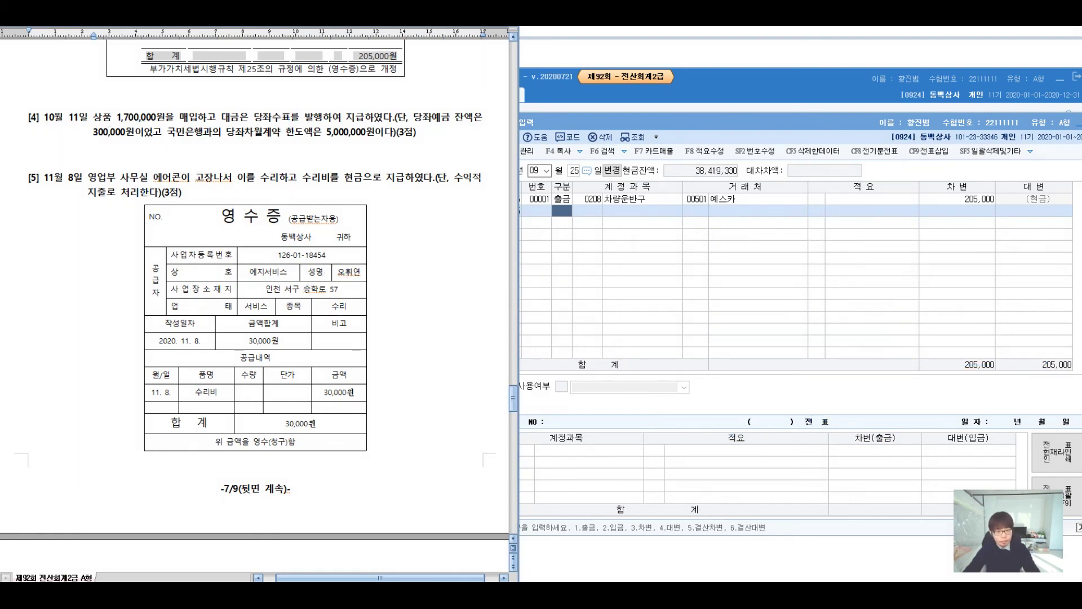
# - Set the voucher date to October 11
pyautogui.click(536, 171)
pyautogui.write('101')
pyautogui.write('1')
pyautogui.press('Return')
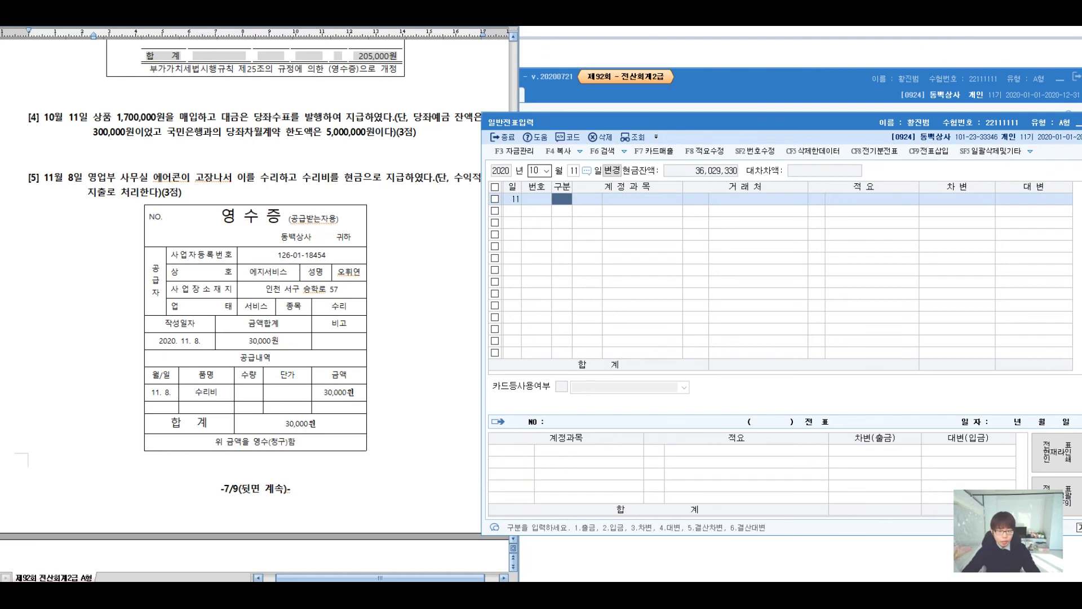
# - Enter a 차변 line for 0146 상품 with no 거래처 or 적요 and an amount of 1,700,000
pyautogui.write('3')
pyautogui.press('Return')
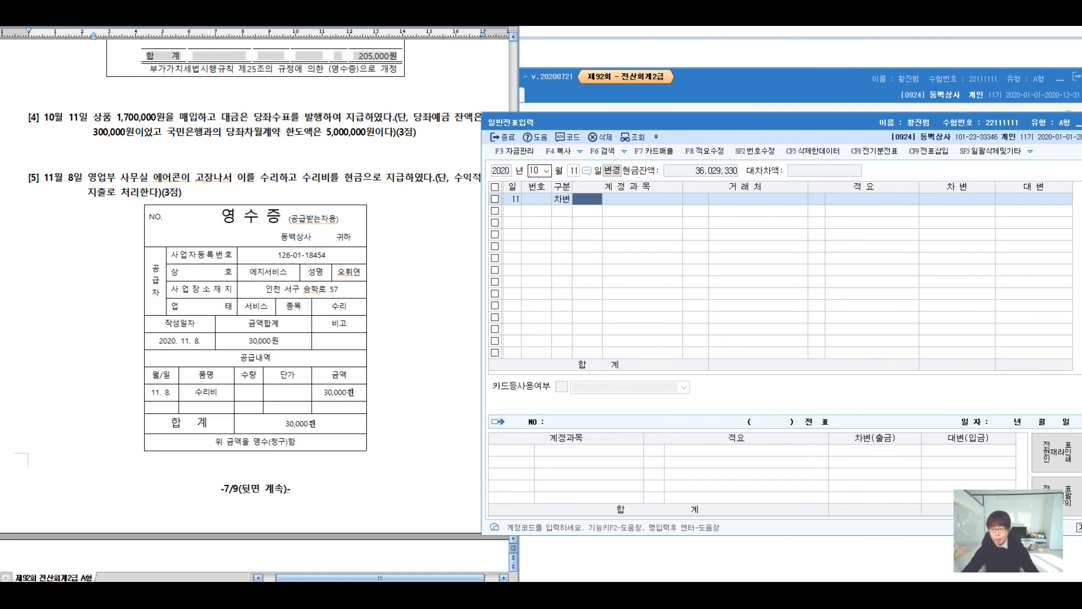
pyautogui.write('146')
pyautogui.press('Return')
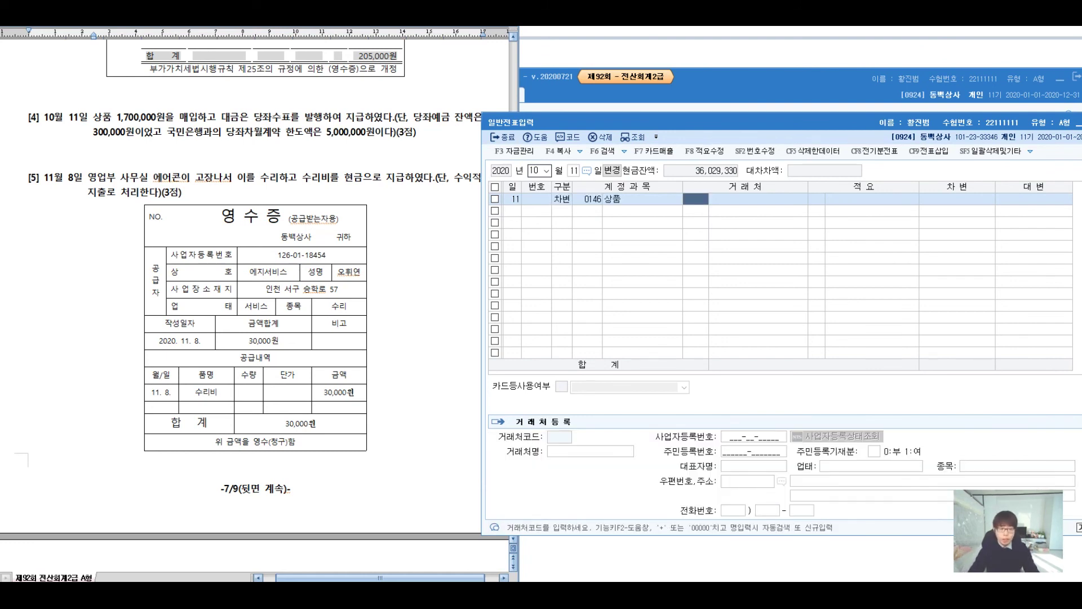
pyautogui.press('Return')
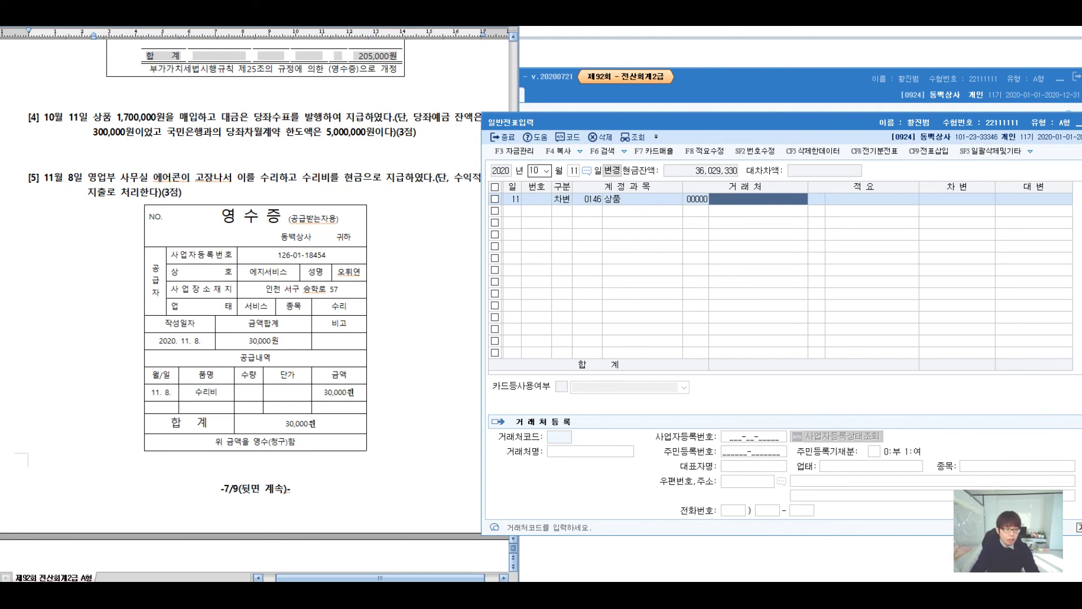
pyautogui.press('Return')
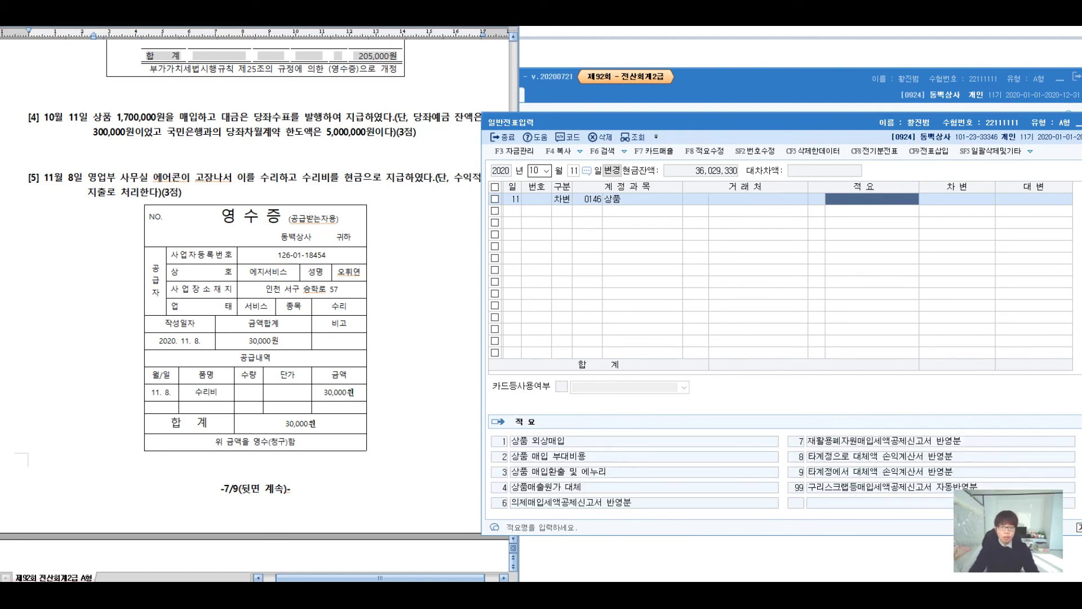
pyautogui.press('Return')
pyautogui.write('1700000')
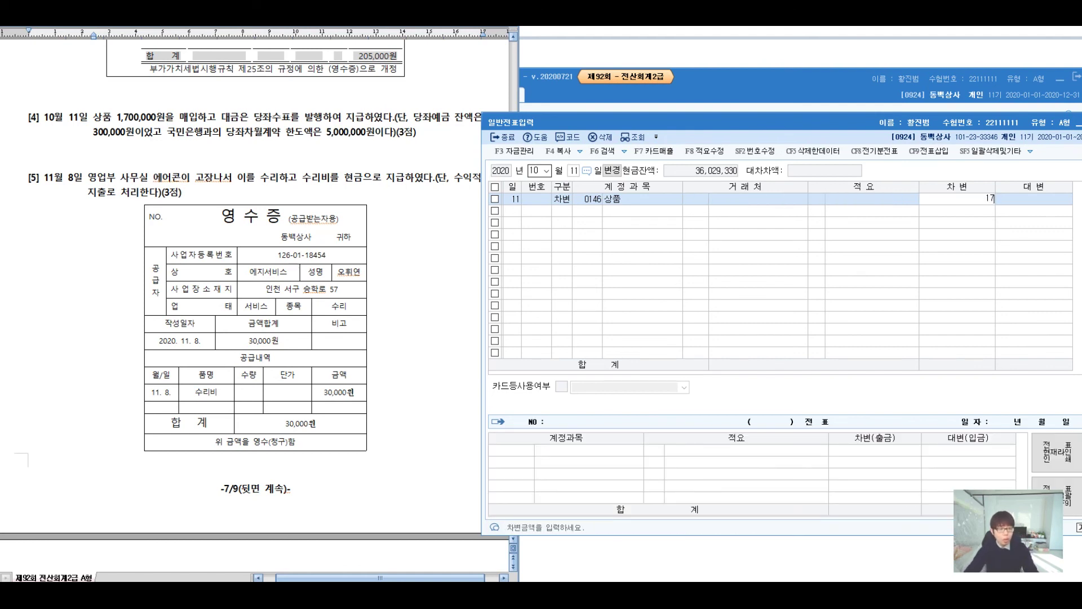
pyautogui.press('Return')
# - Enter a 대변 line for 0102 당좌예금 with no 거래처 and an amount of 300,000
pyautogui.write('4102')
pyautogui.press('Return')
pyautogui.press('Return')
pyautogui.press('Return')
pyautogui.press('Return')
pyautogui.write('3000000')
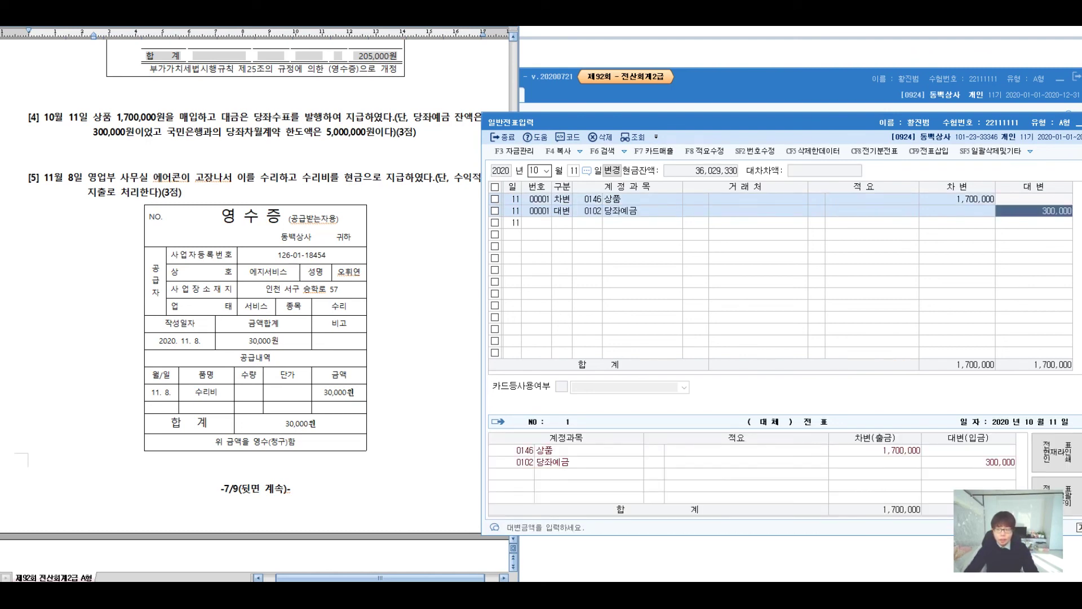
pyautogui.press('Return')
# - Enter a 대변 line for 0256 당좌차월 with 국민은행 as the 거래처 and an amount of 1,400,000
pyautogui.write('256')
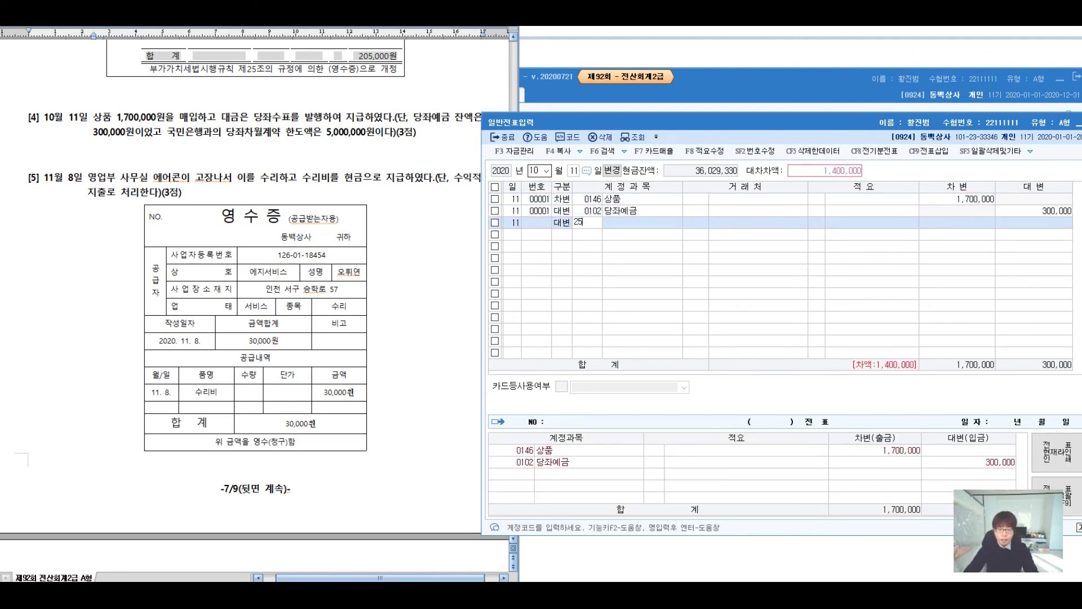
pyautogui.press('Return')
pyautogui.write('00000')
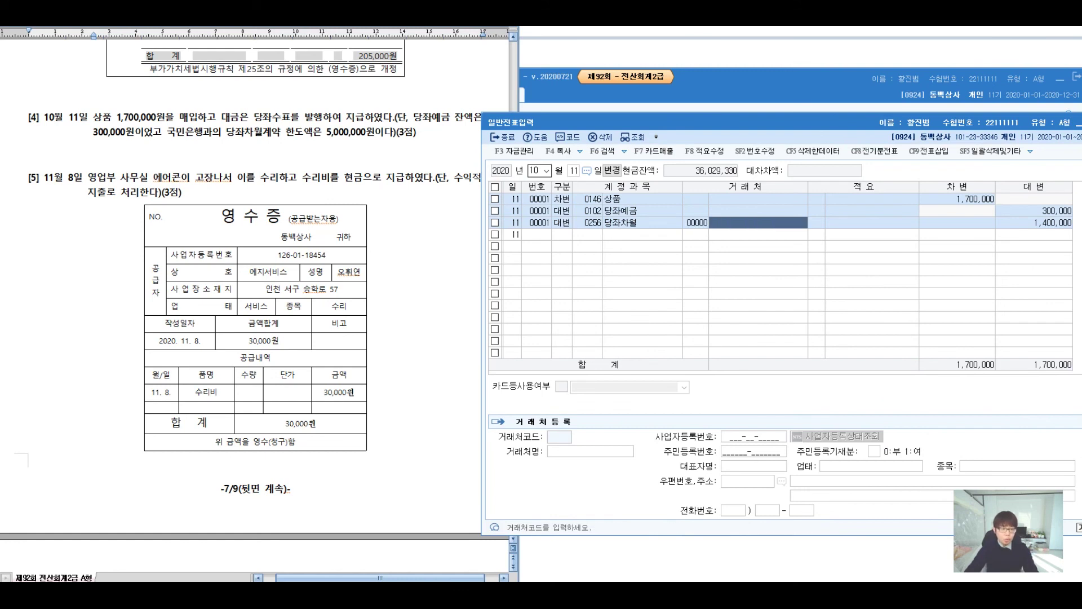
pyautogui.press('Return')
pyautogui.write('국민은행')
pyautogui.press('Return')
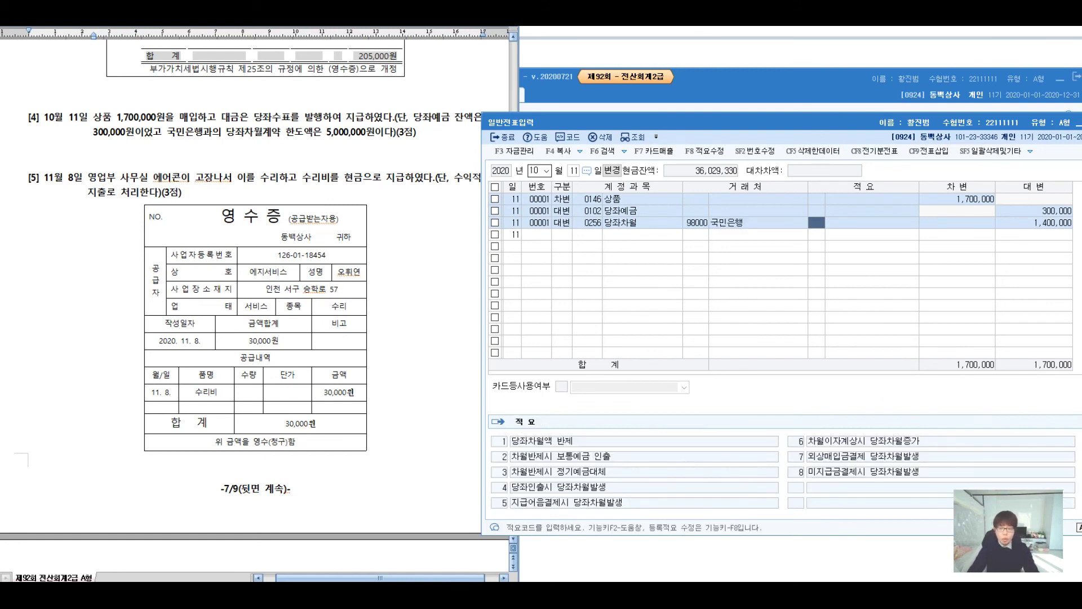
pyautogui.press('Return')
pyautogui.press('Return')
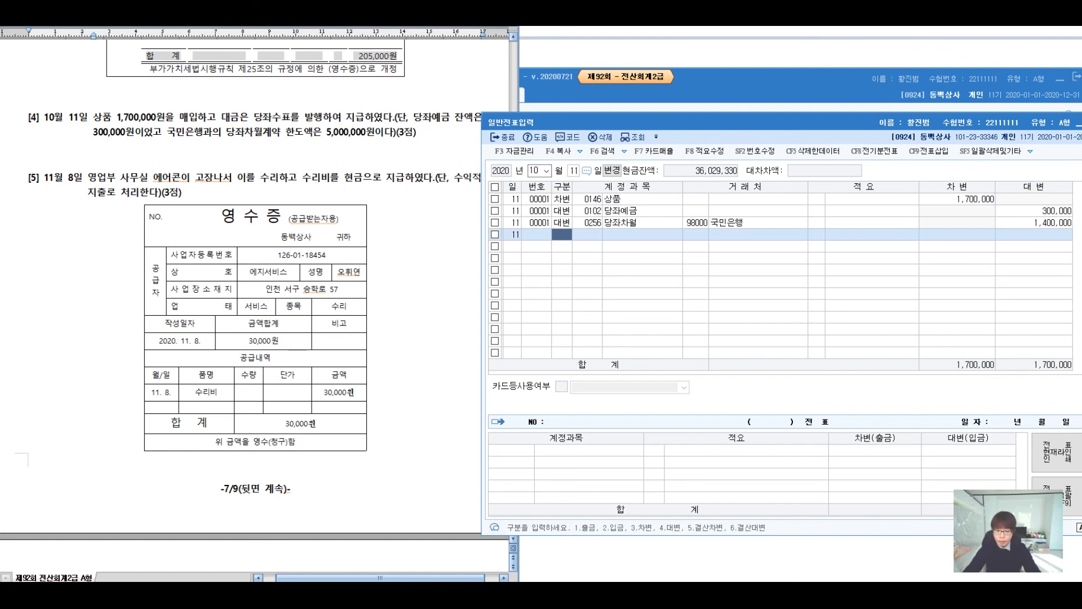
# - Select the 거래처 code and the account code on the 당좌차월 credit line
pyautogui.click(696, 223)
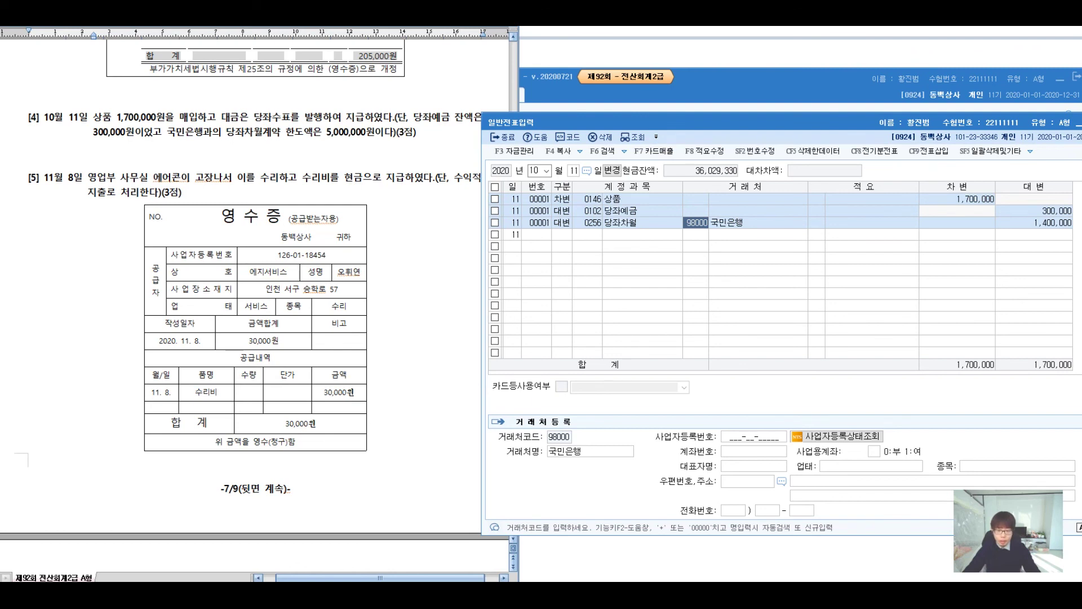
pyautogui.click(587, 222)
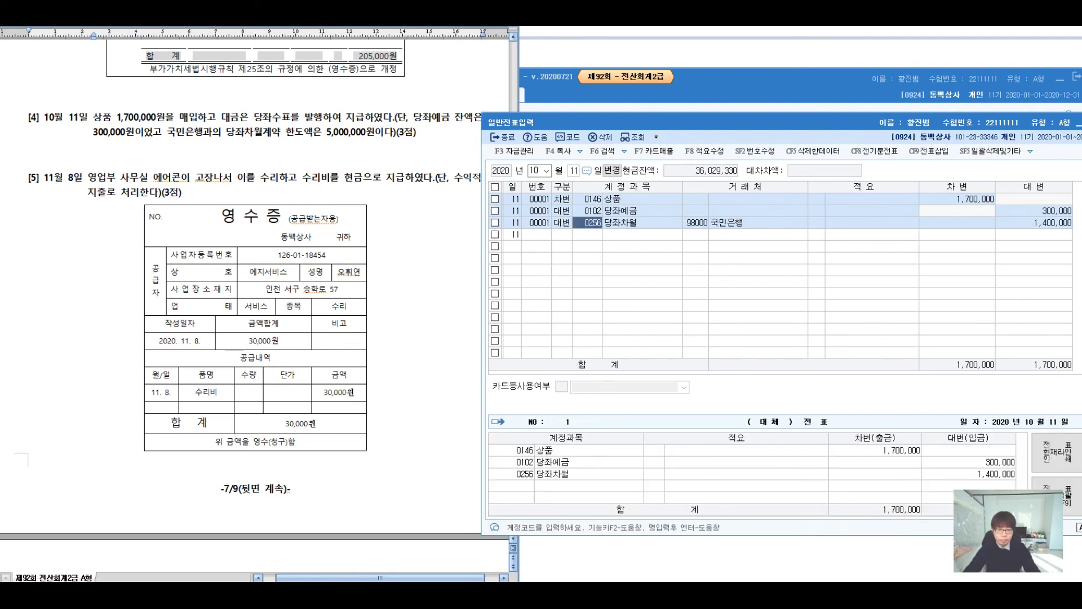